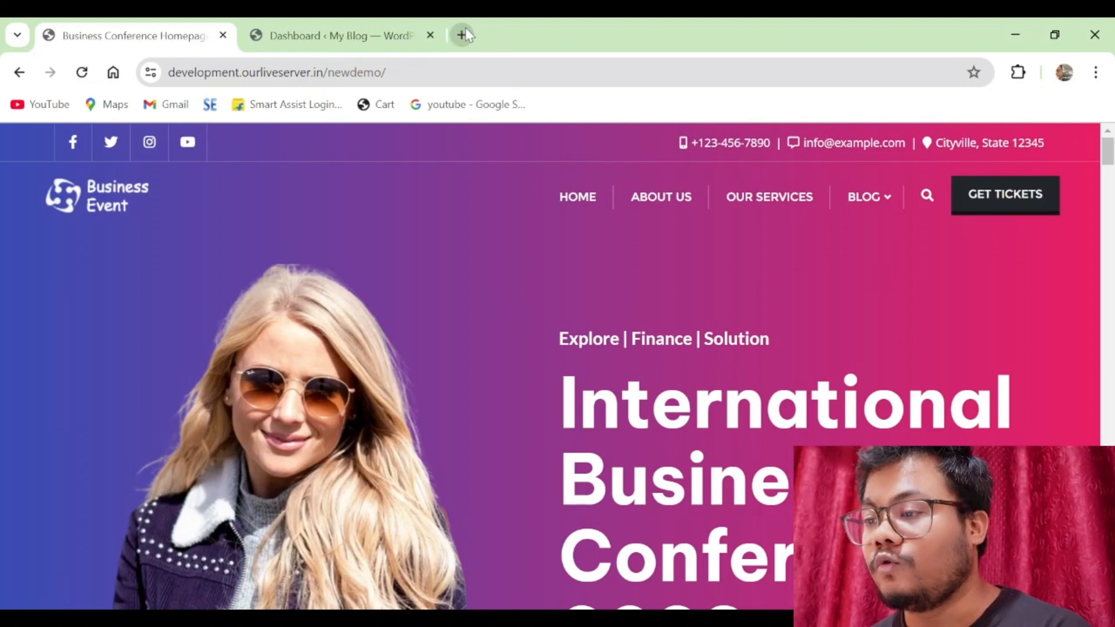
- Search Google for "google analytics 4" in a new browser tab
click(463, 35)
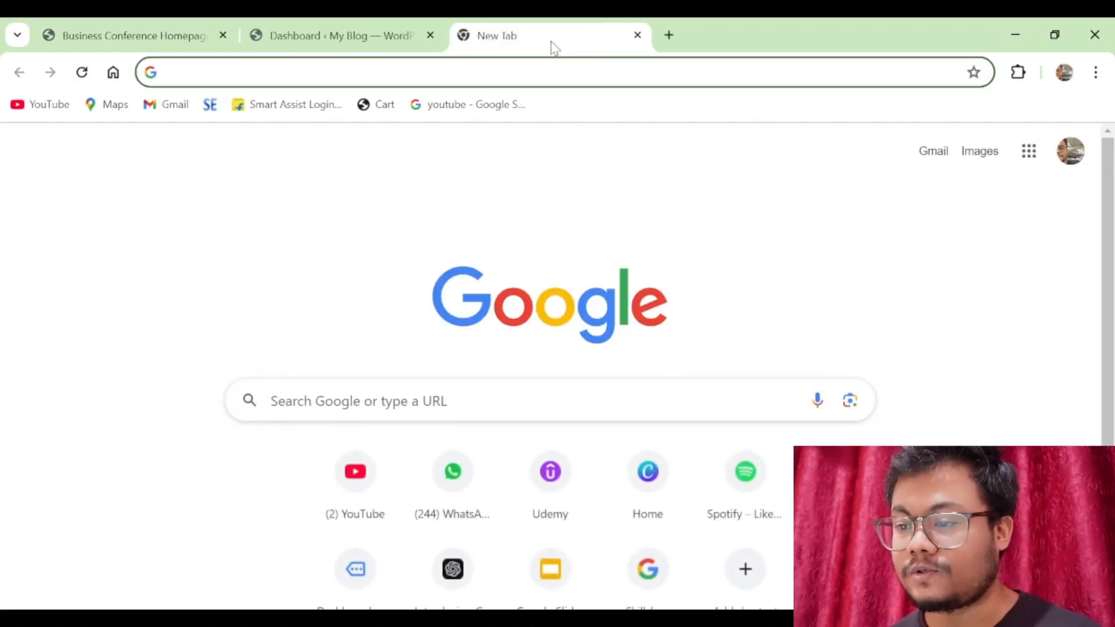
click(578, 401)
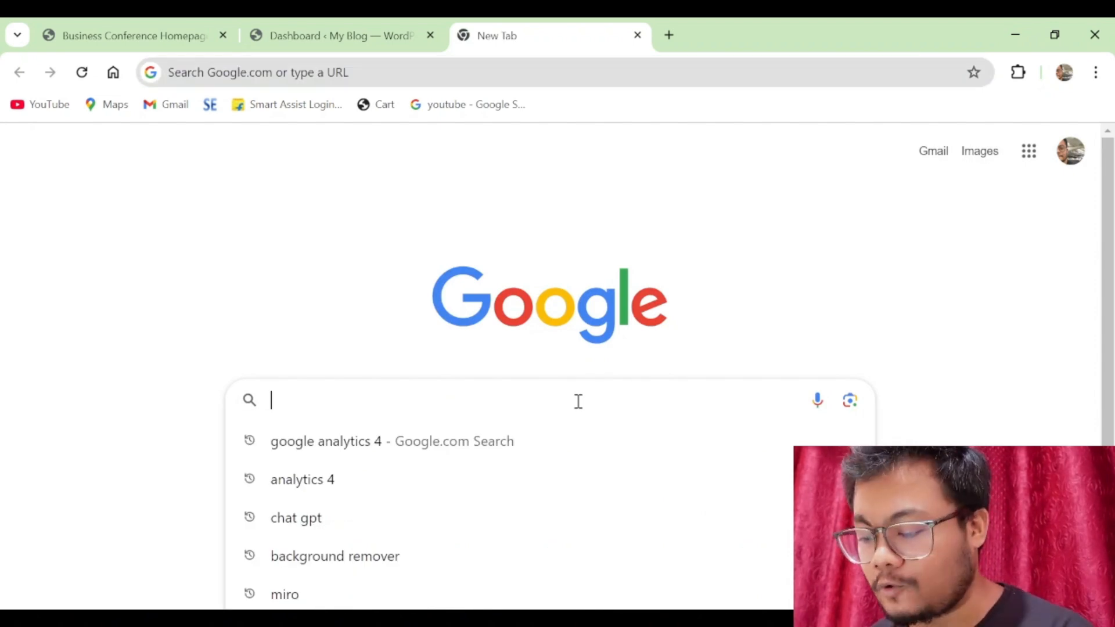
text(google analytics 4)
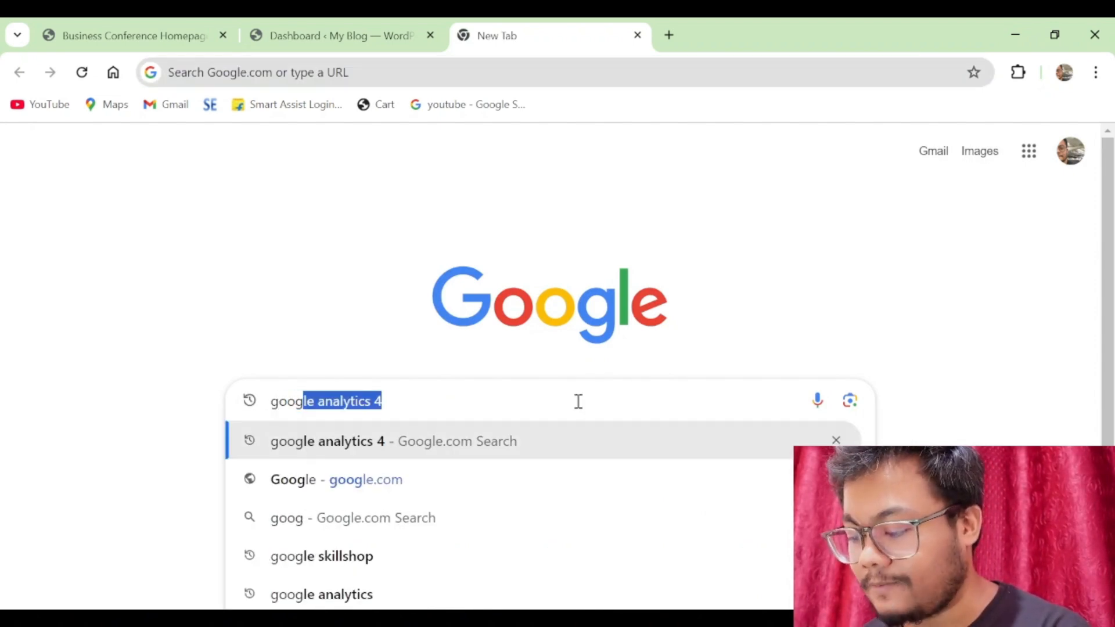
click(497, 444)
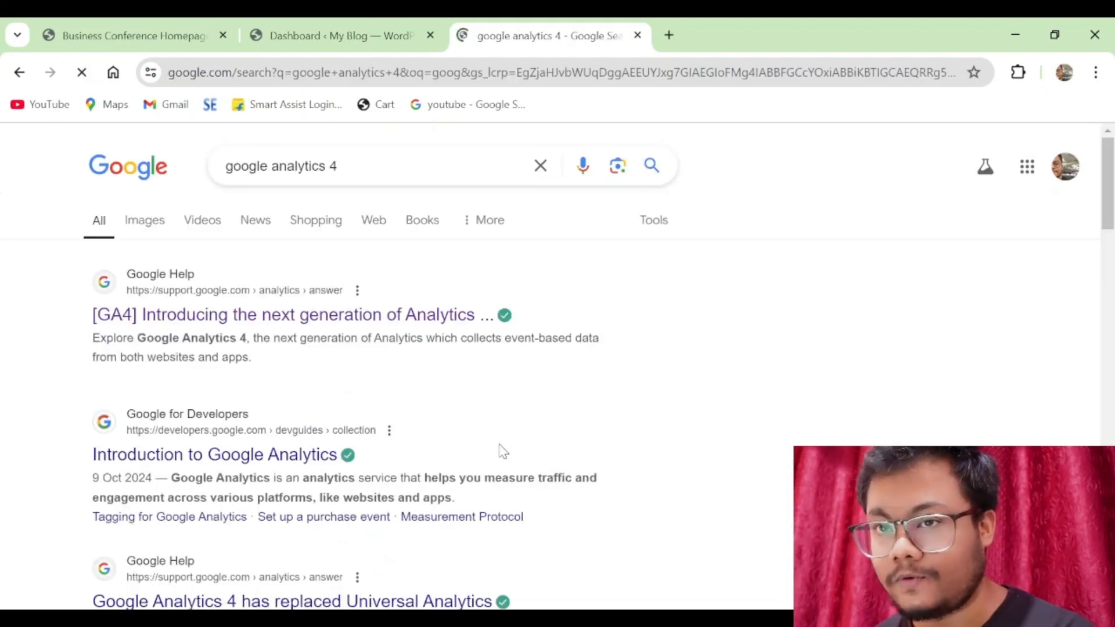
- Open the Google for Developers page on Google Analytics from the search results and continue from it to Analytics
scroll(444, 419, down, 3)
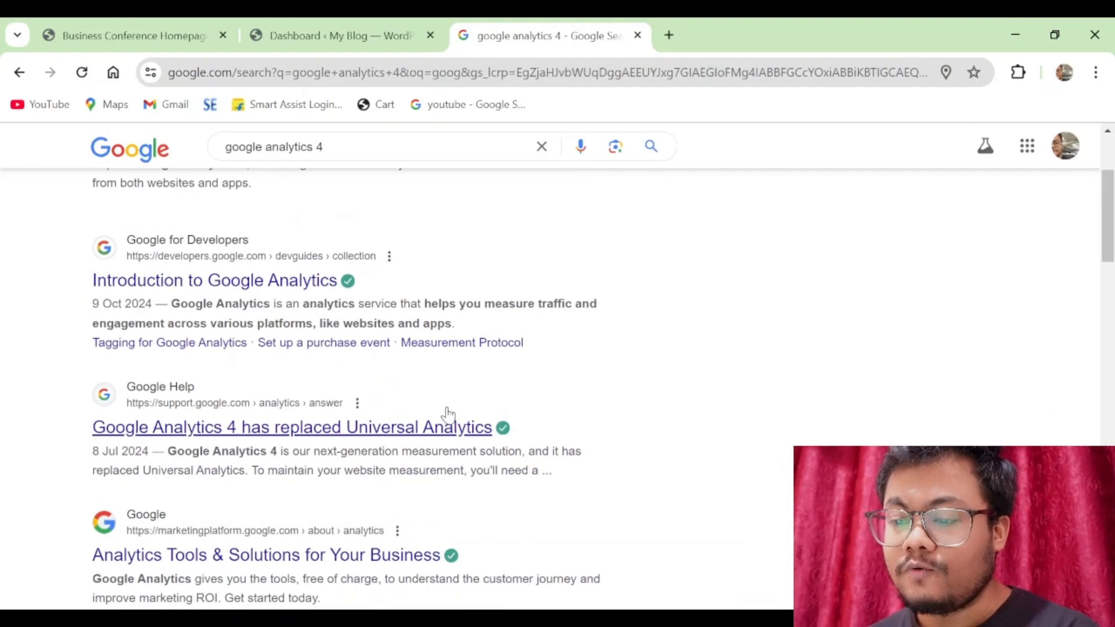
scroll(447, 413, up, 3)
scroll(447, 415, down, 5)
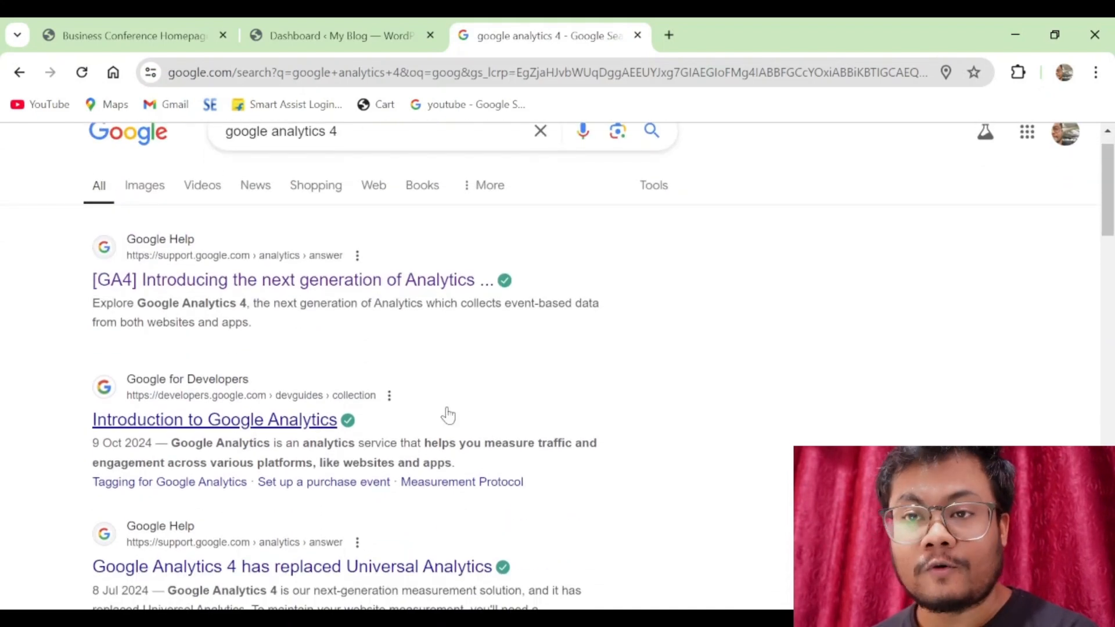
scroll(448, 414, down, 8)
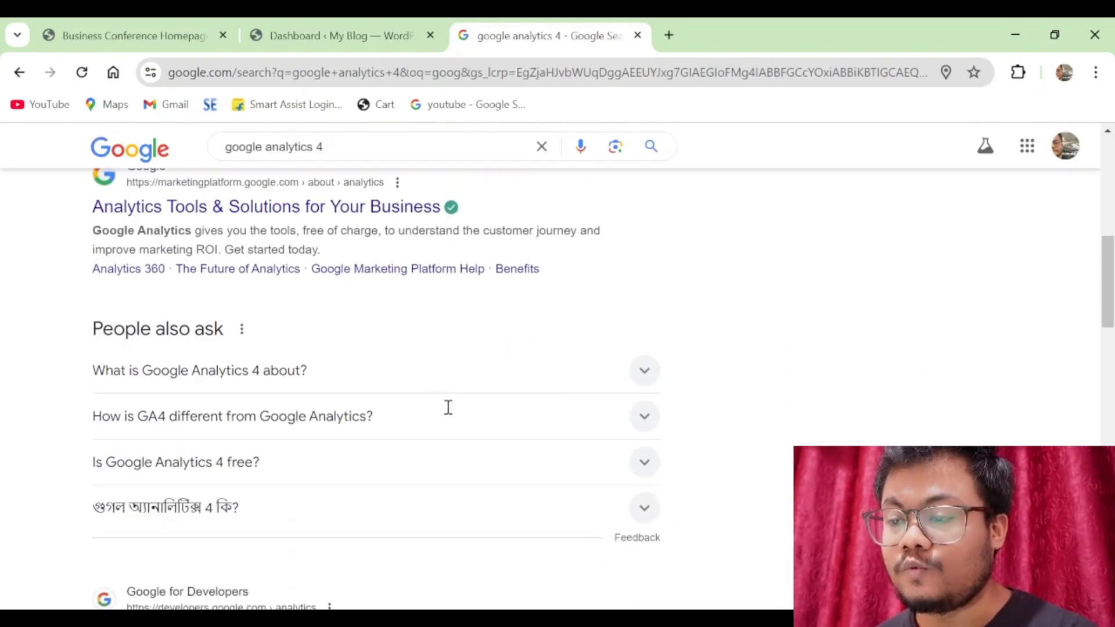
scroll(447, 415, down, 1)
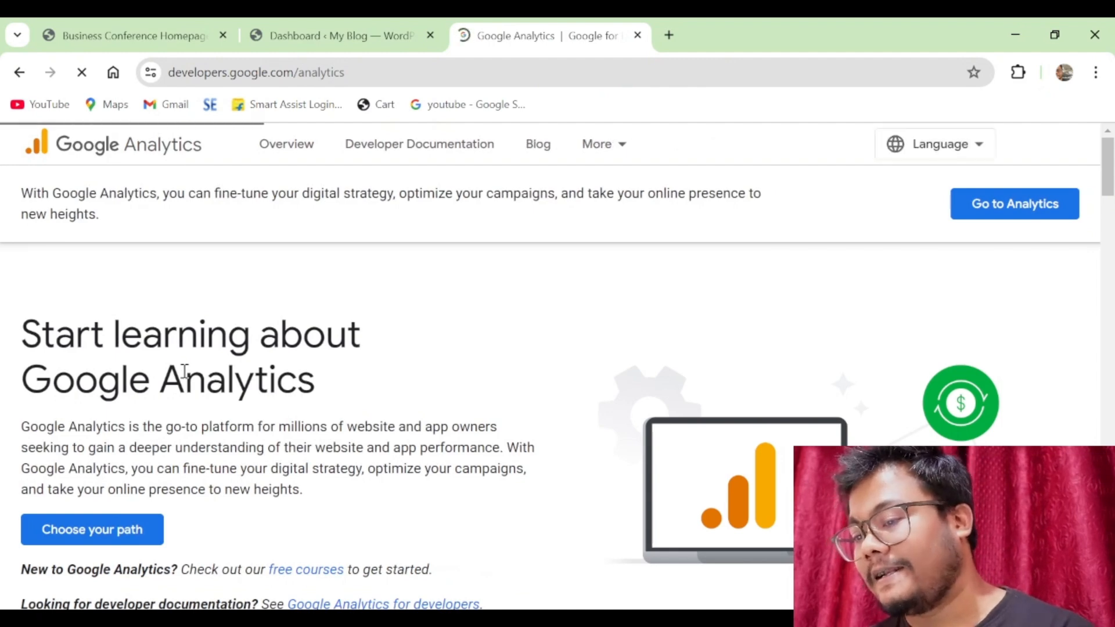
click(1033, 210)
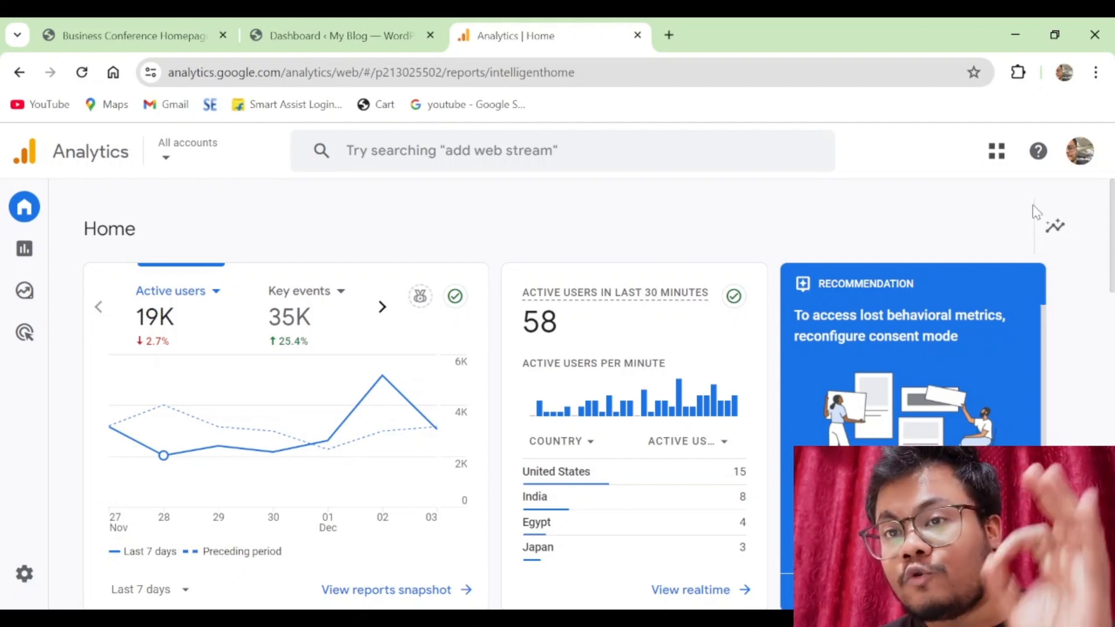
- Review the account and property options in the Admin settings and start creating a new Analytics account
click(23, 575)
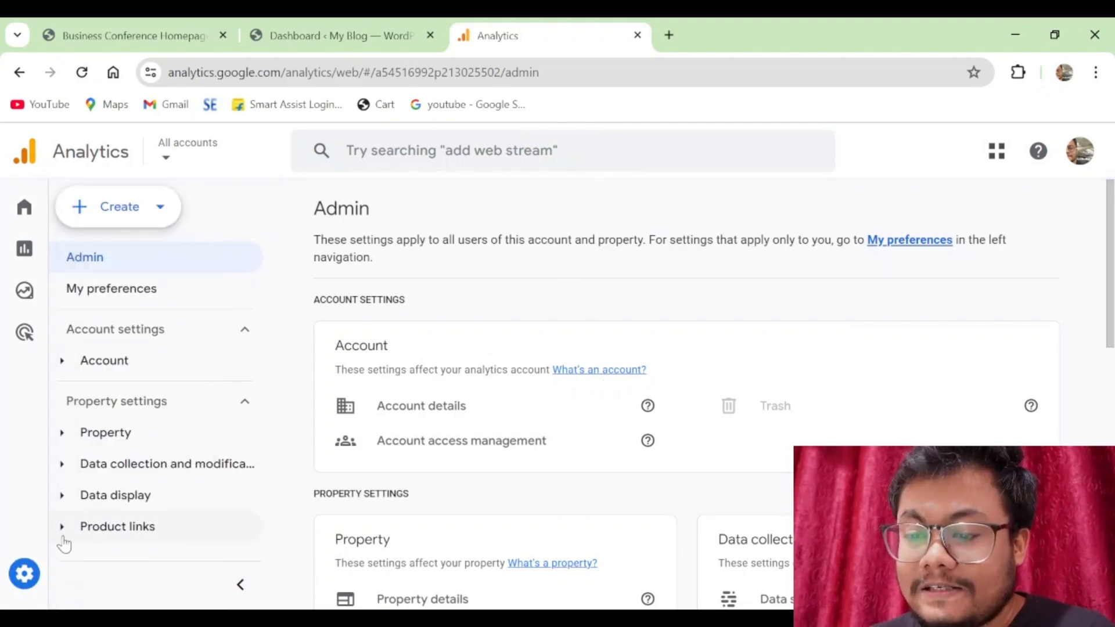
scroll(509, 364, down, 1)
scroll(572, 410, down, 4)
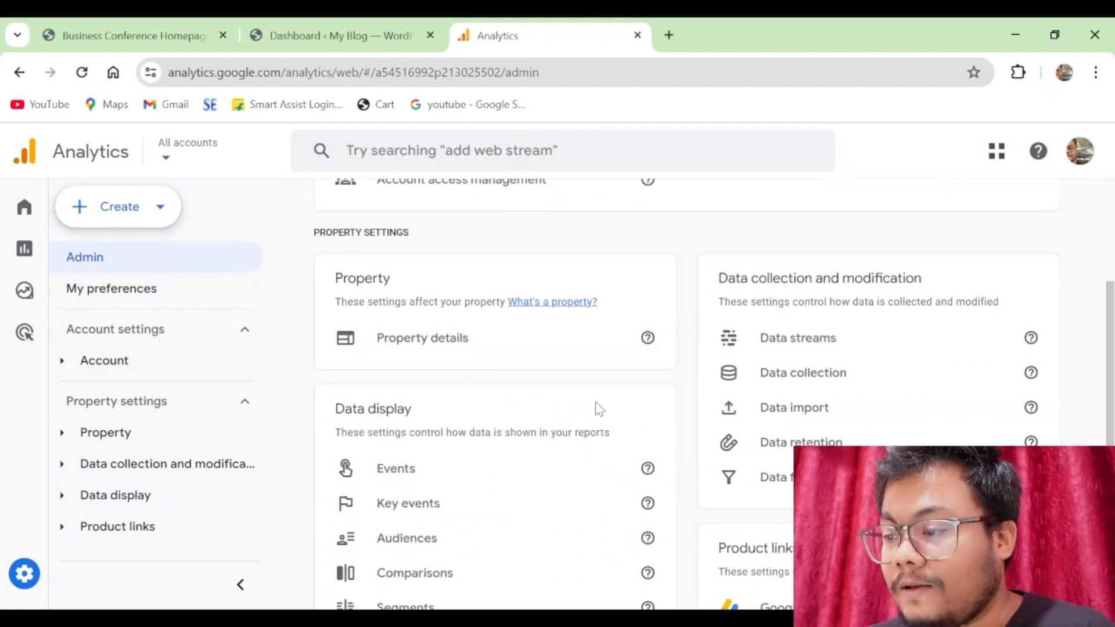
scroll(594, 401, down, 6)
scroll(593, 403, down, 1)
scroll(627, 482, up, 10)
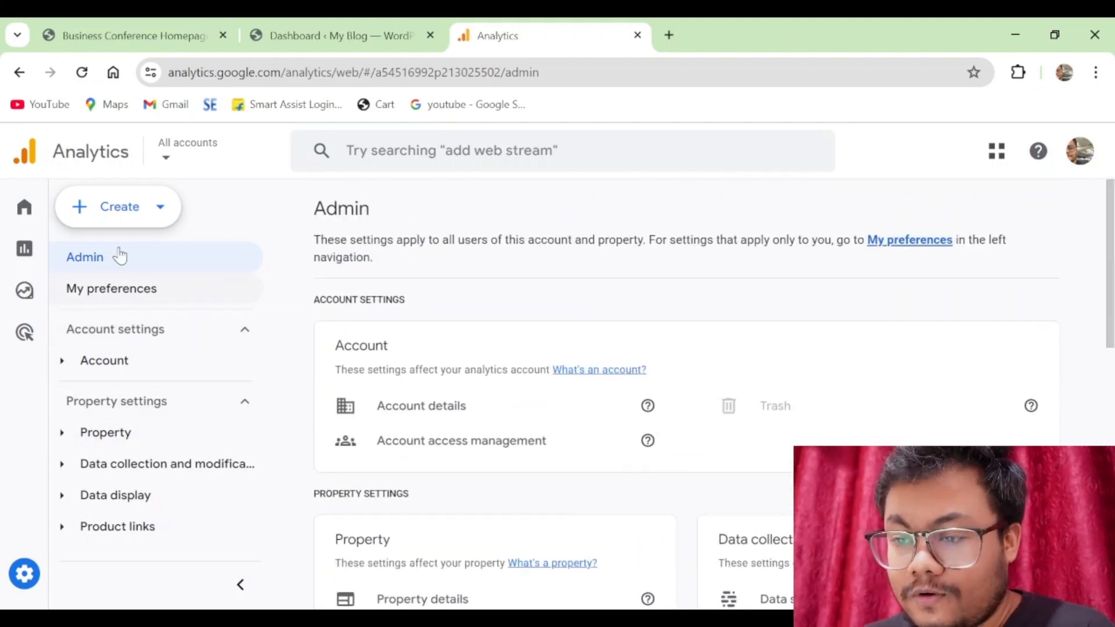
click(118, 216)
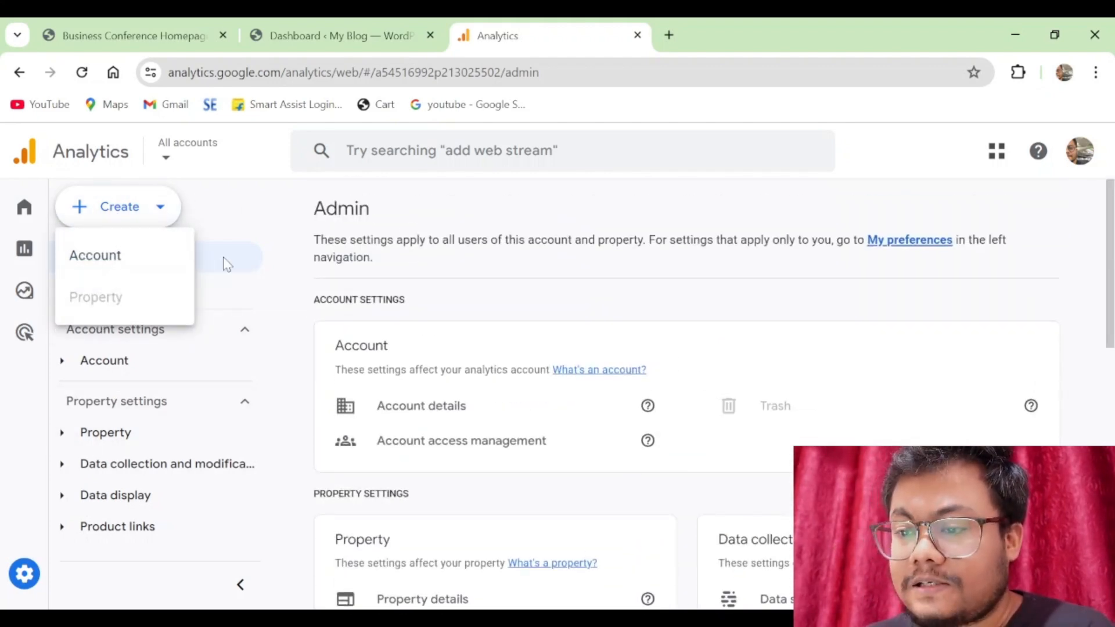
click(109, 268)
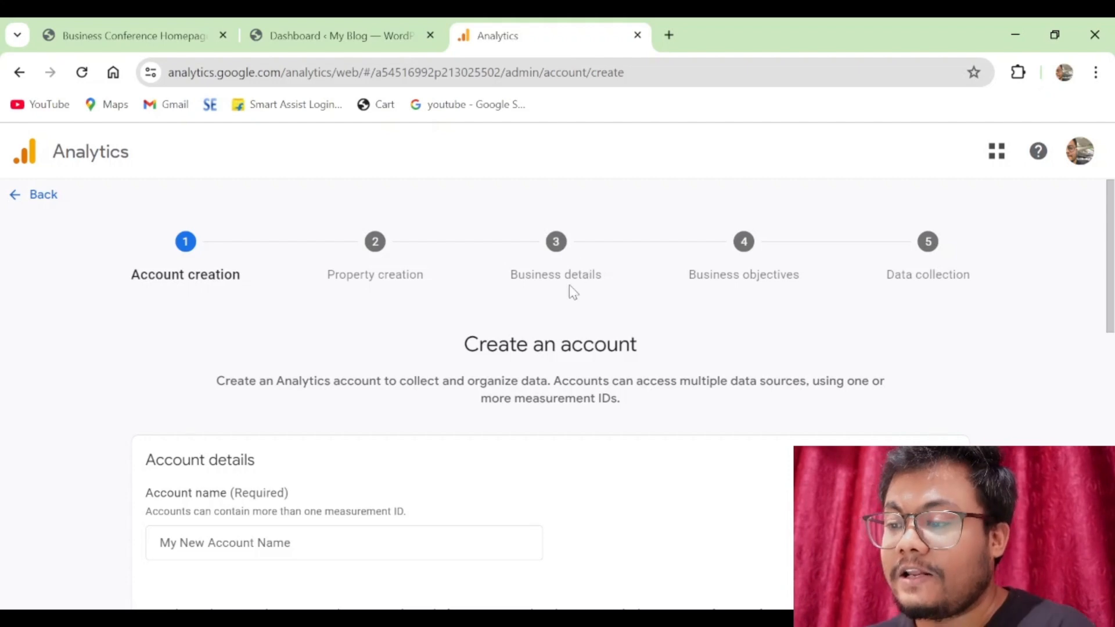
- Name the new Analytics account "Clicks before coffee"
scroll(405, 449, down, 3)
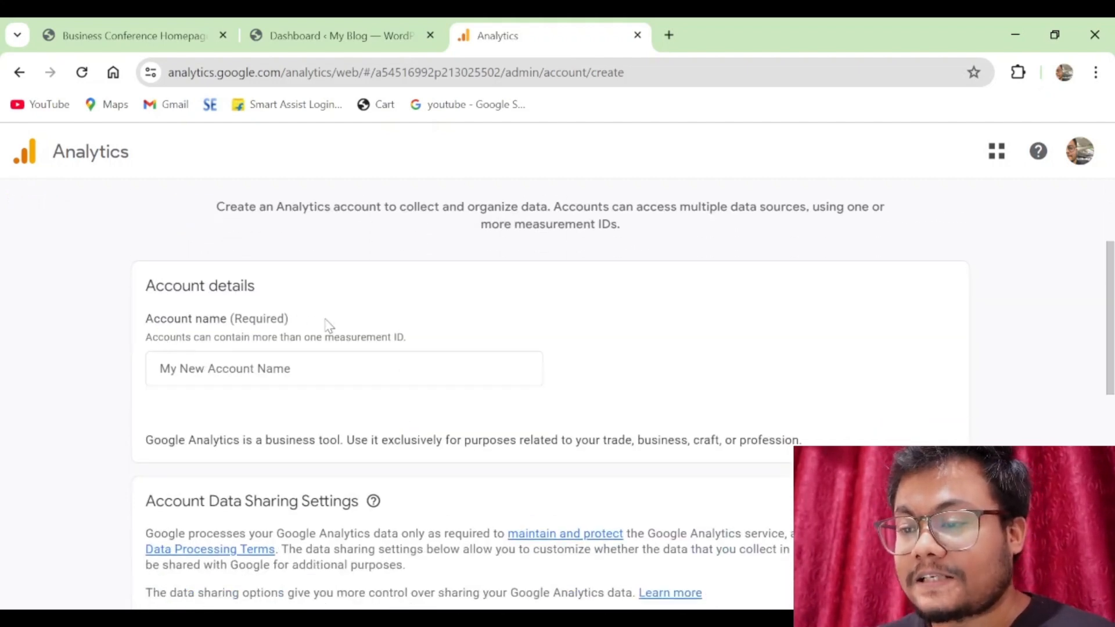
click(339, 367)
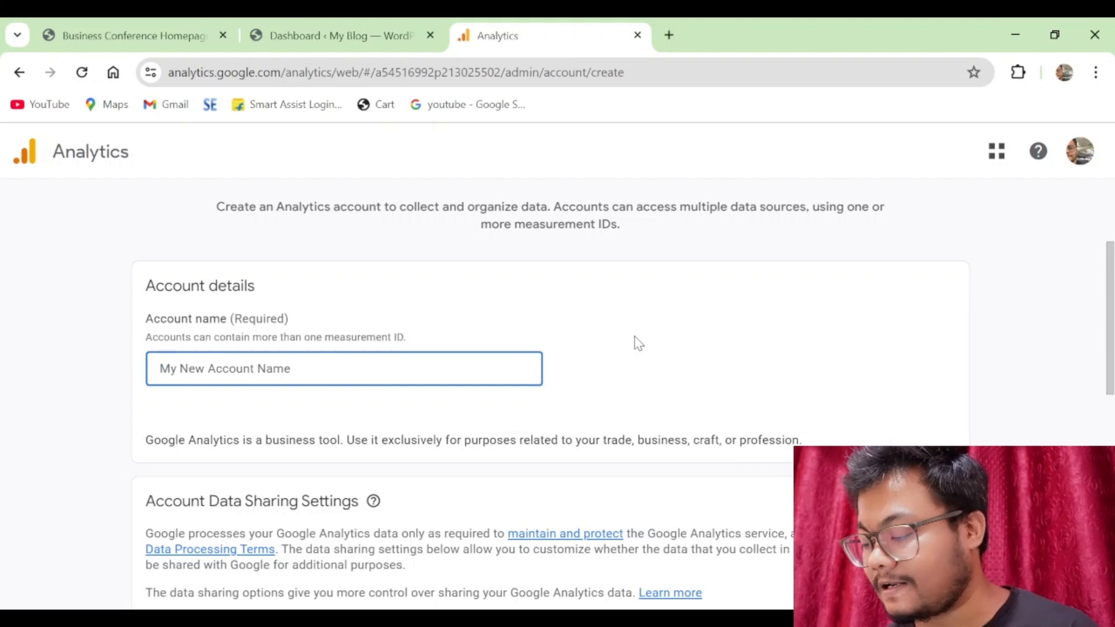
text(Clic)
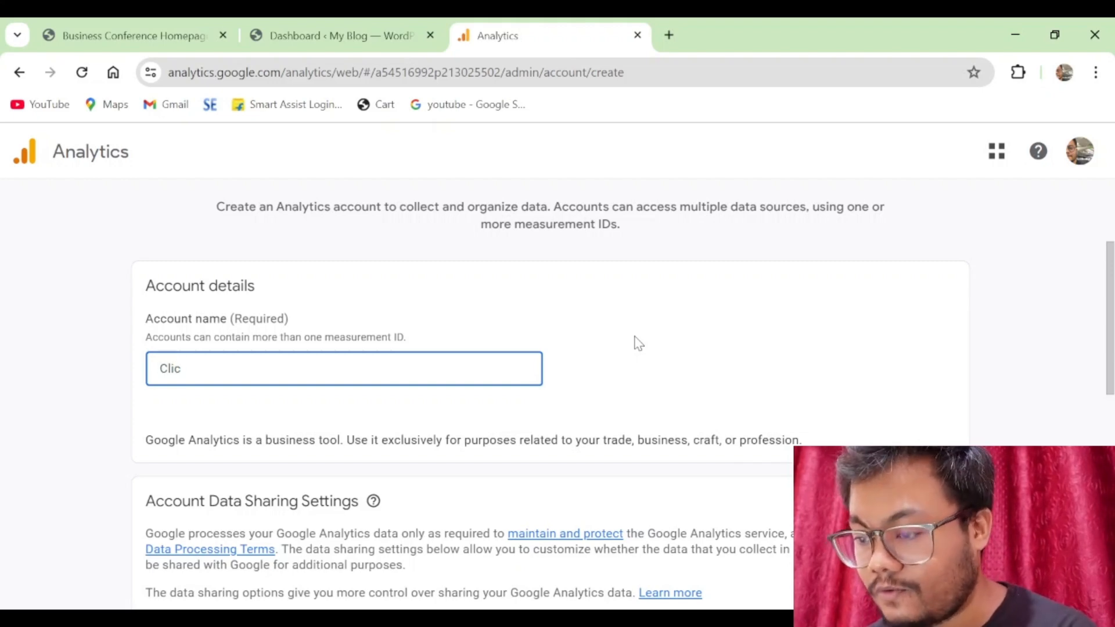
text(ks be)
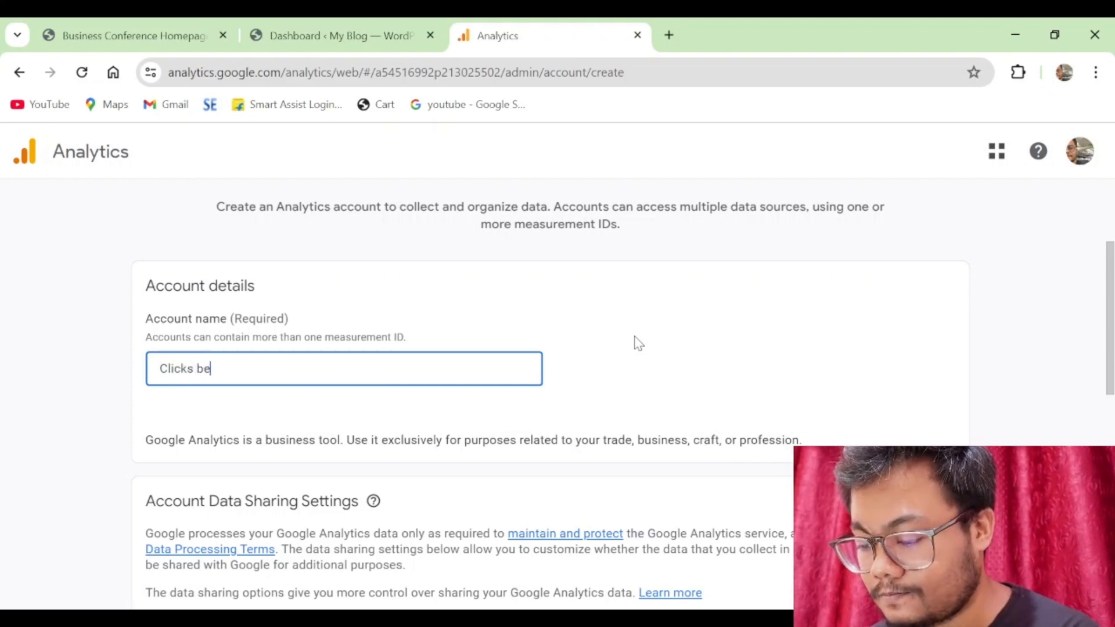
text(fore coffee)
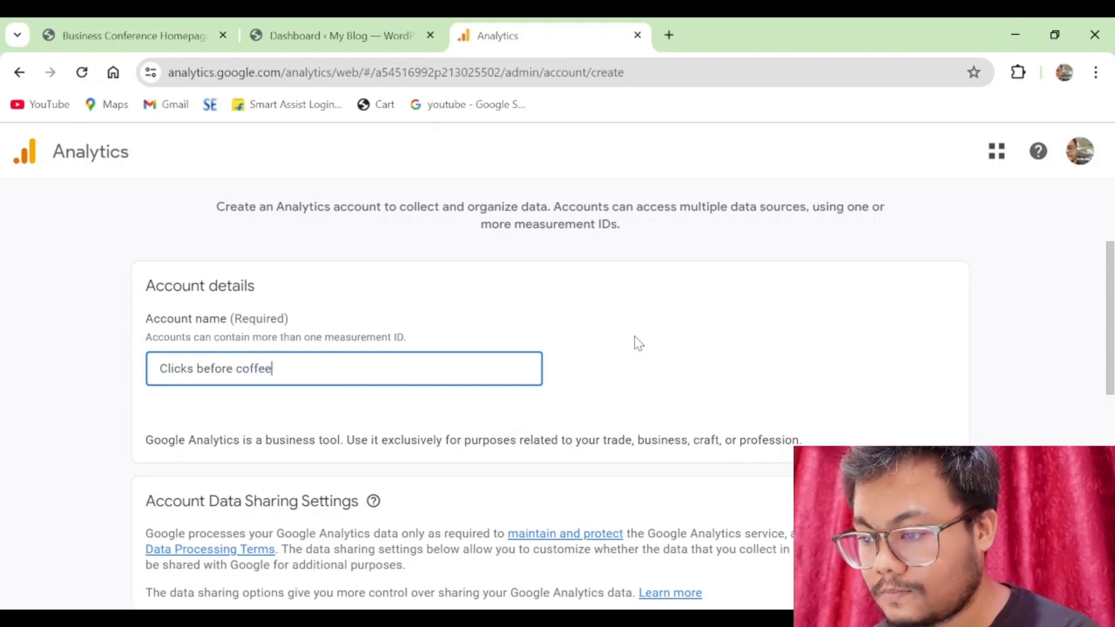
click(638, 342)
- Enable data sharing for Google products & services in the new account and proceed to property creation
scroll(633, 339, down, 5)
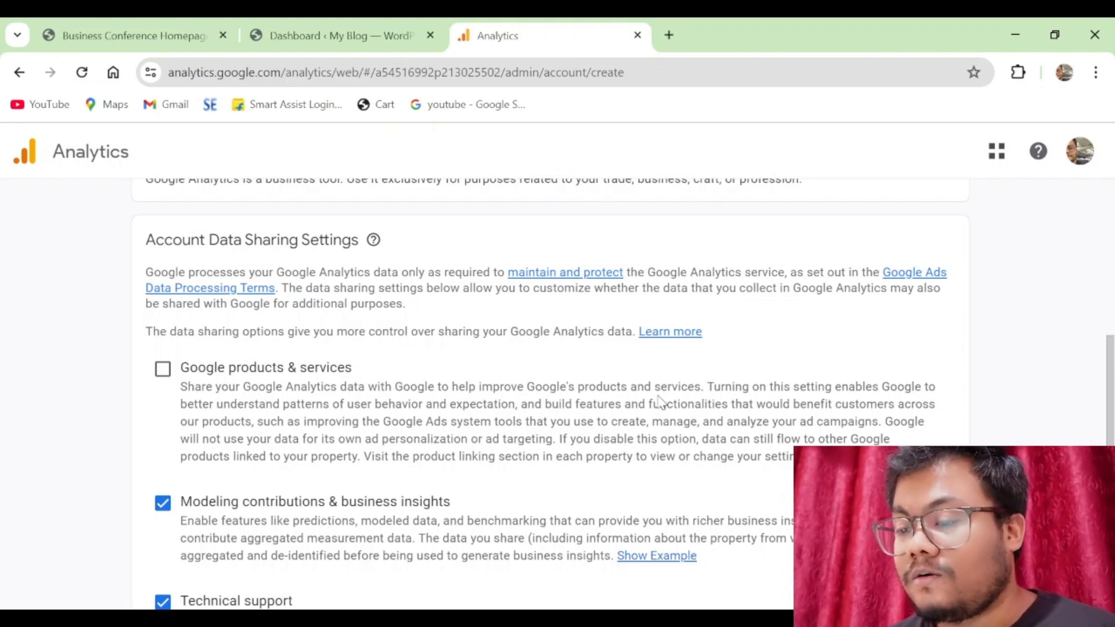
scroll(252, 469, down, 1)
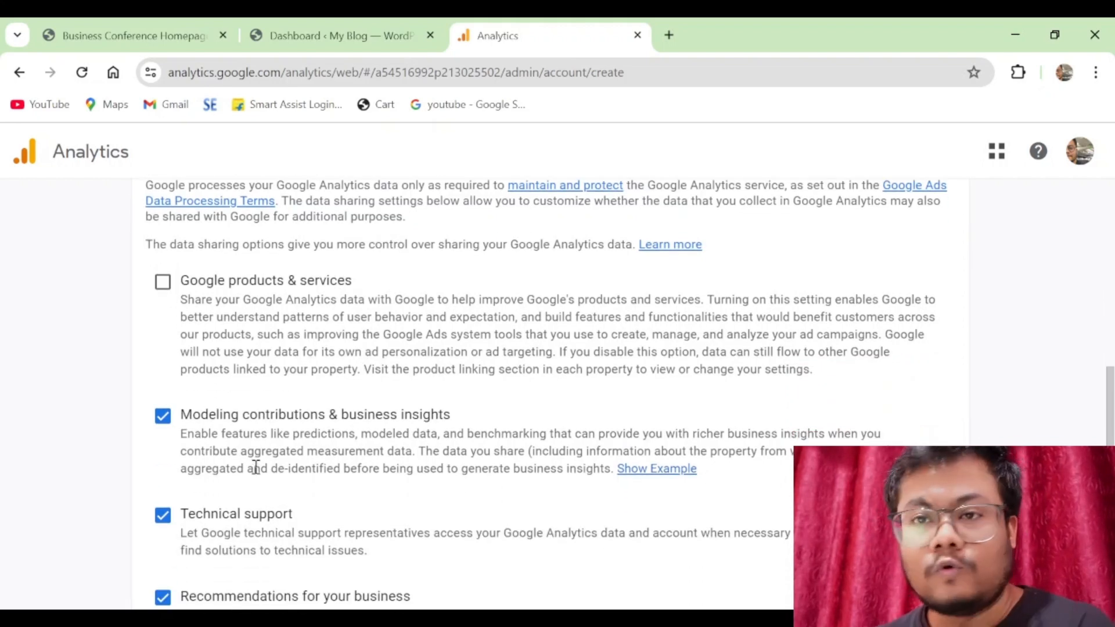
scroll(256, 468, down, 2)
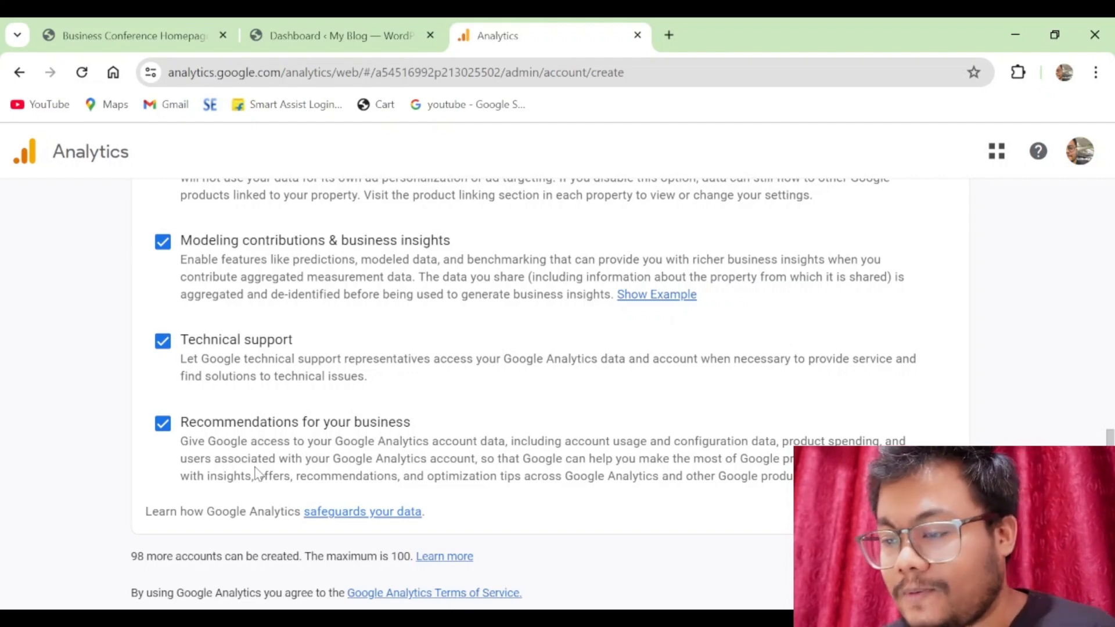
scroll(528, 418, down, 1)
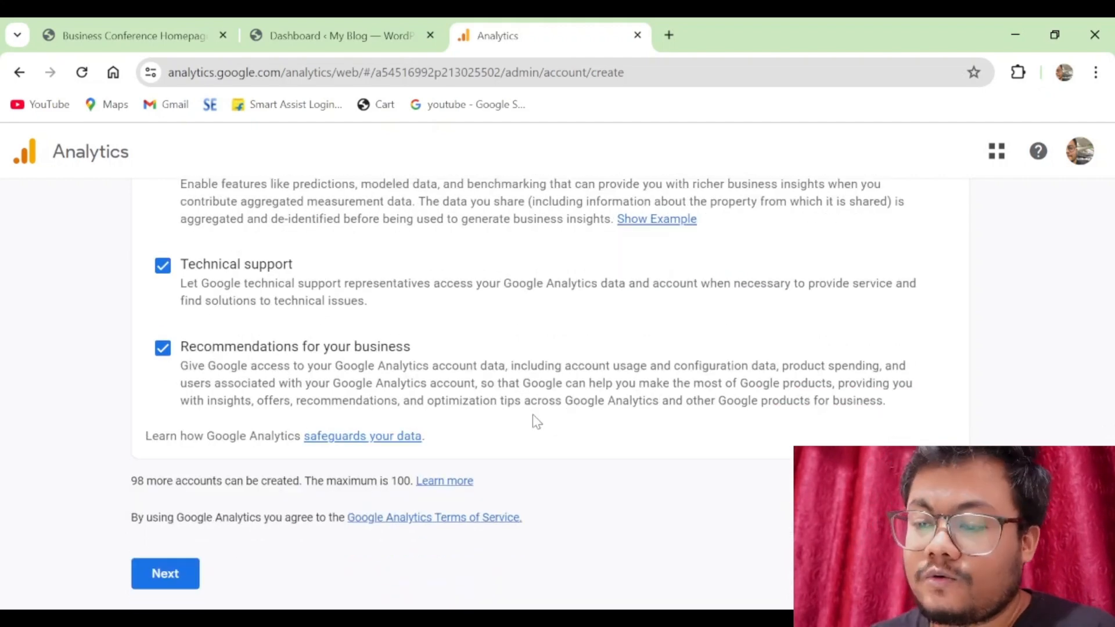
scroll(533, 416, up, 3)
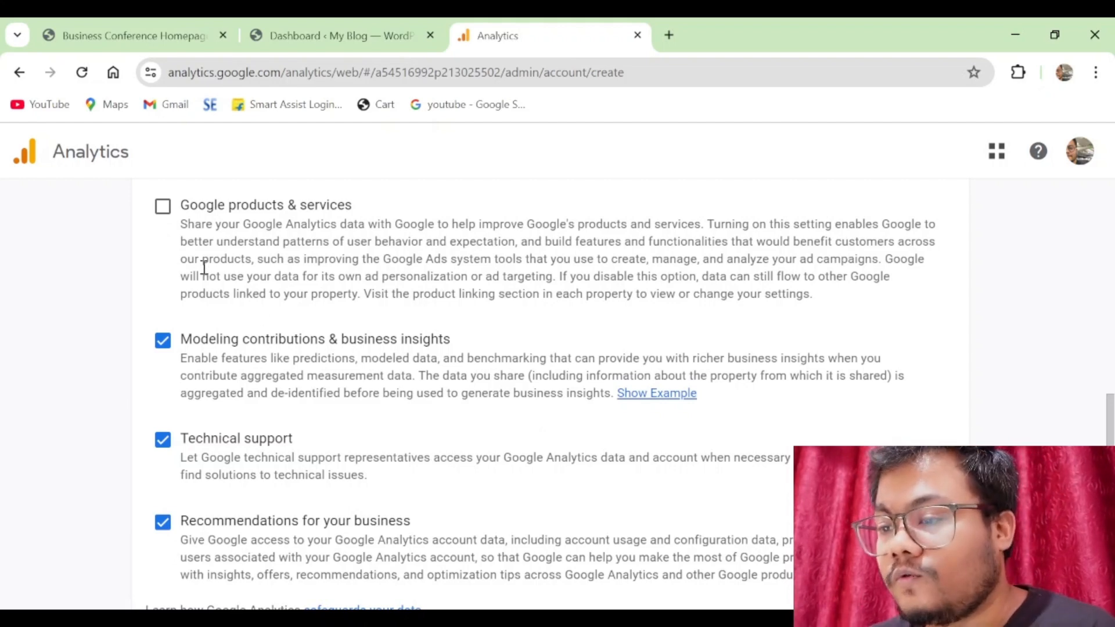
click(163, 210)
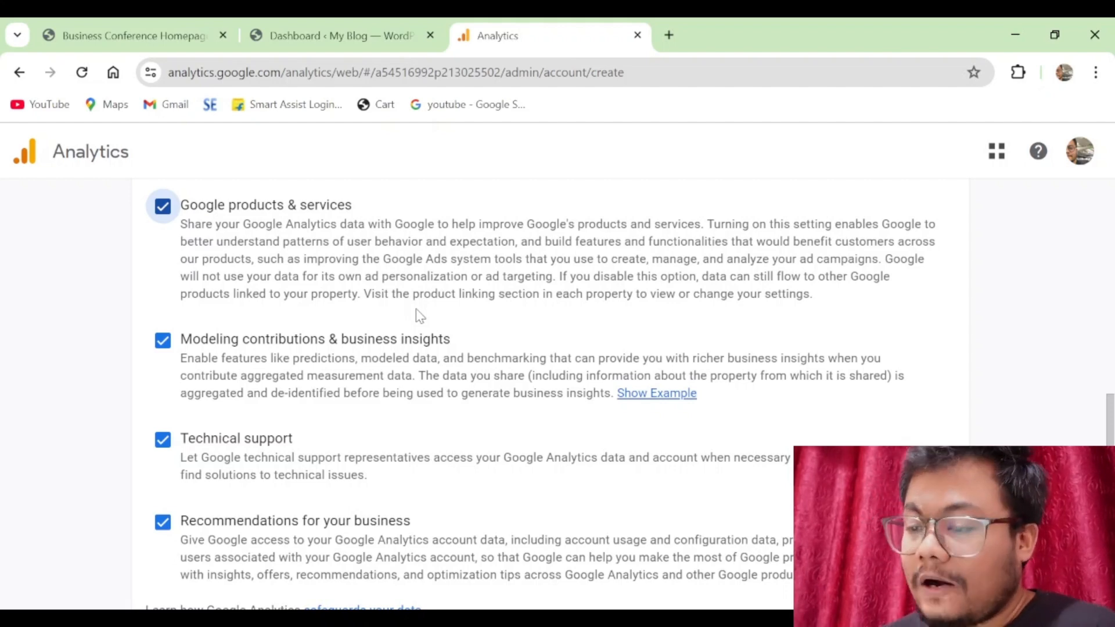
scroll(420, 316, down, 3)
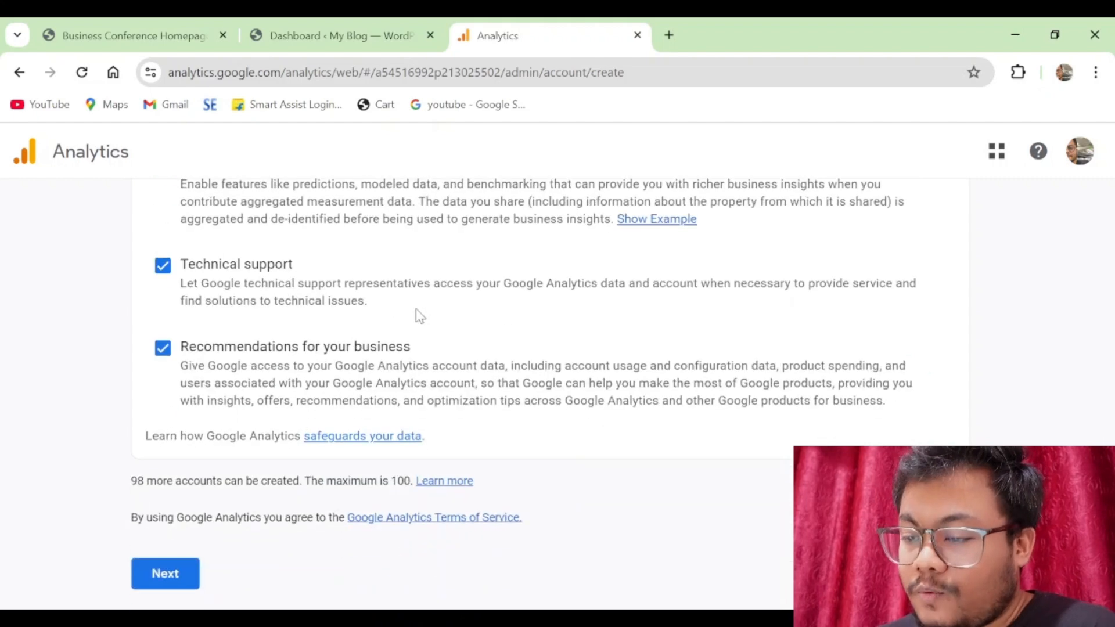
click(165, 575)
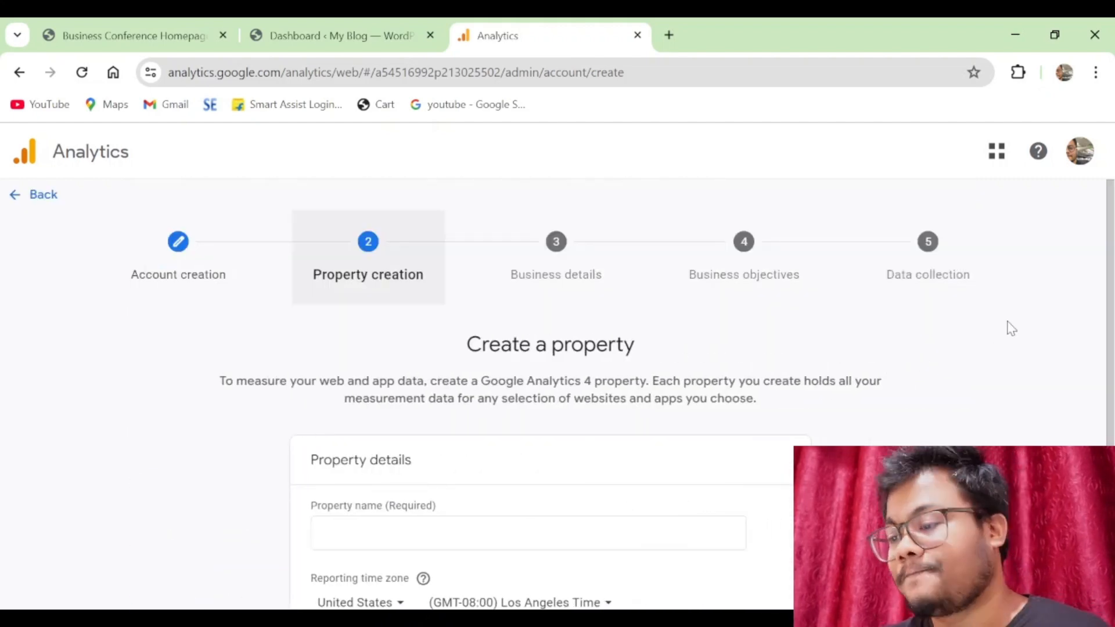
- Name the new Google Analytics 4 property "clicks before coffee property"
scroll(1007, 330, down, 3)
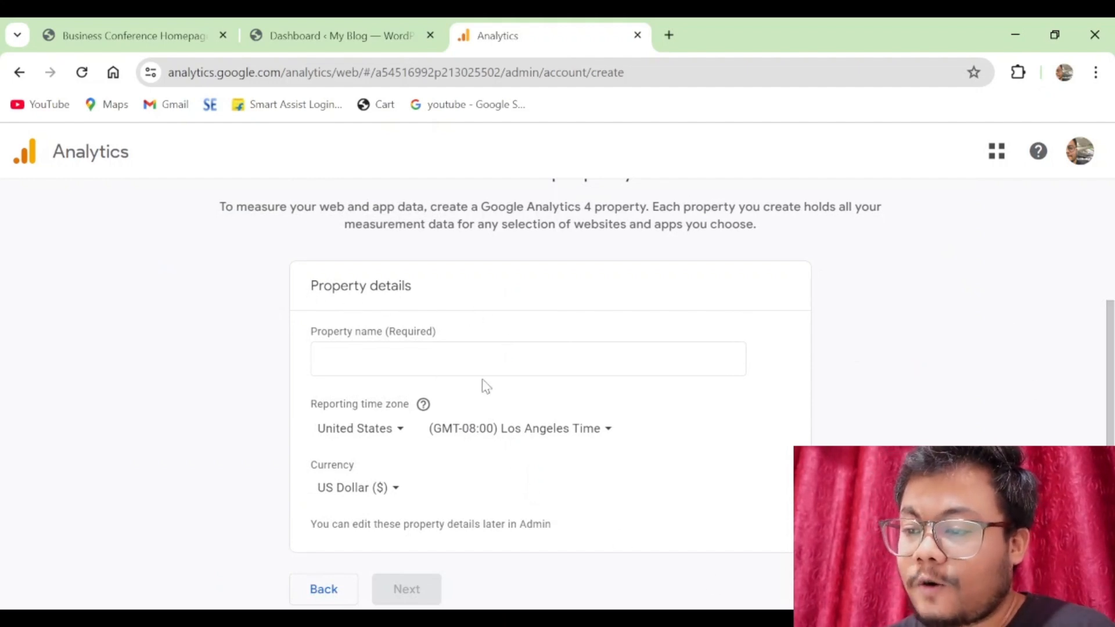
click(476, 361)
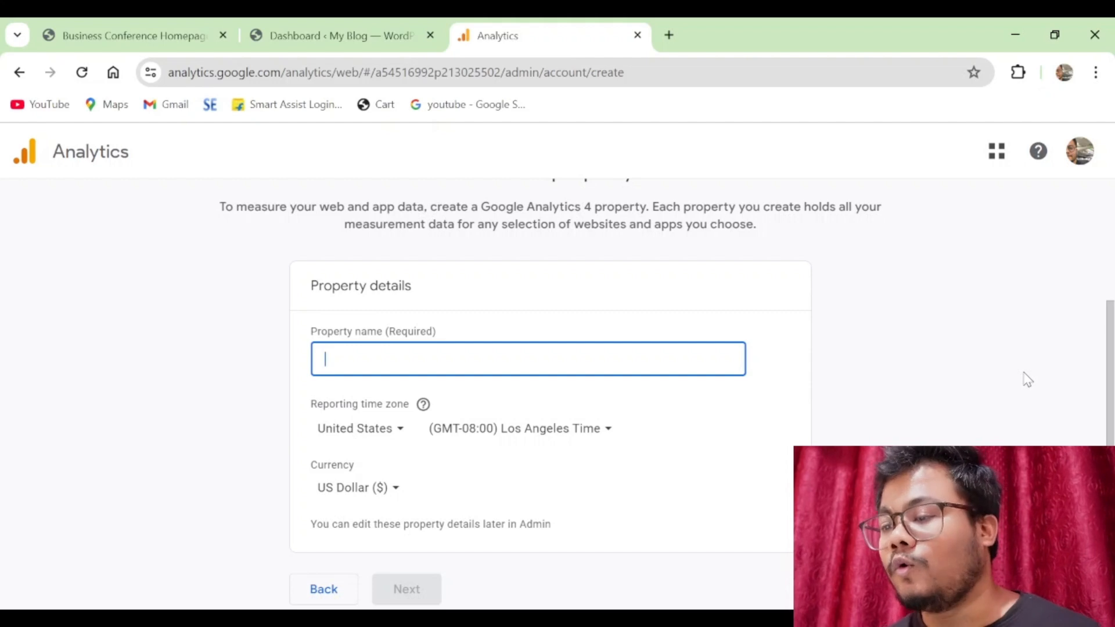
text(clci)
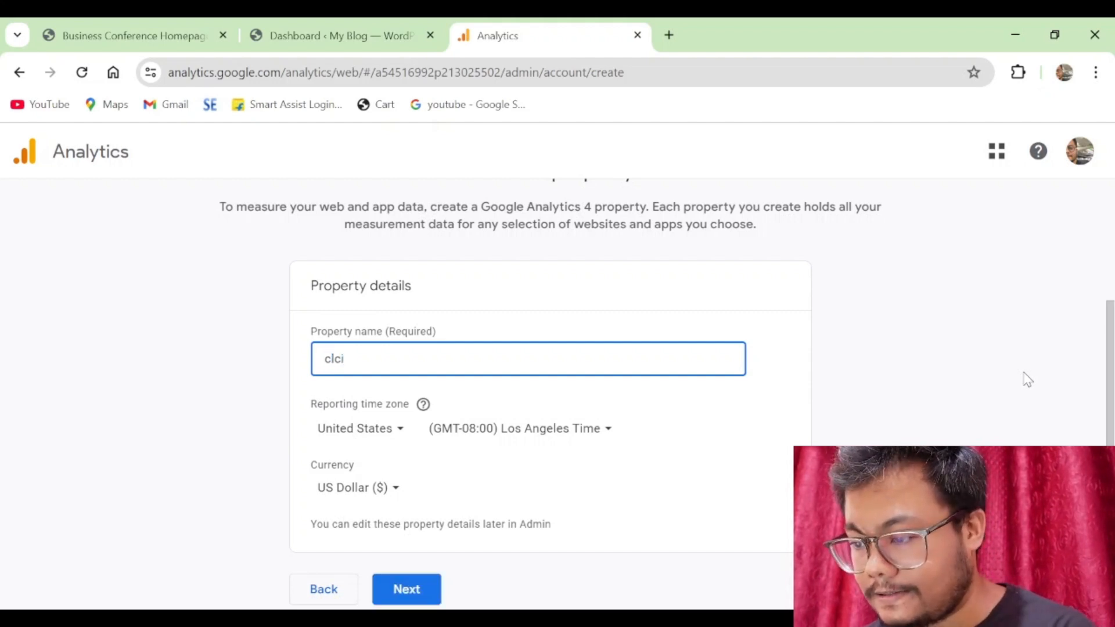
key(BackSpace)
key(BackSpace)
text(i)
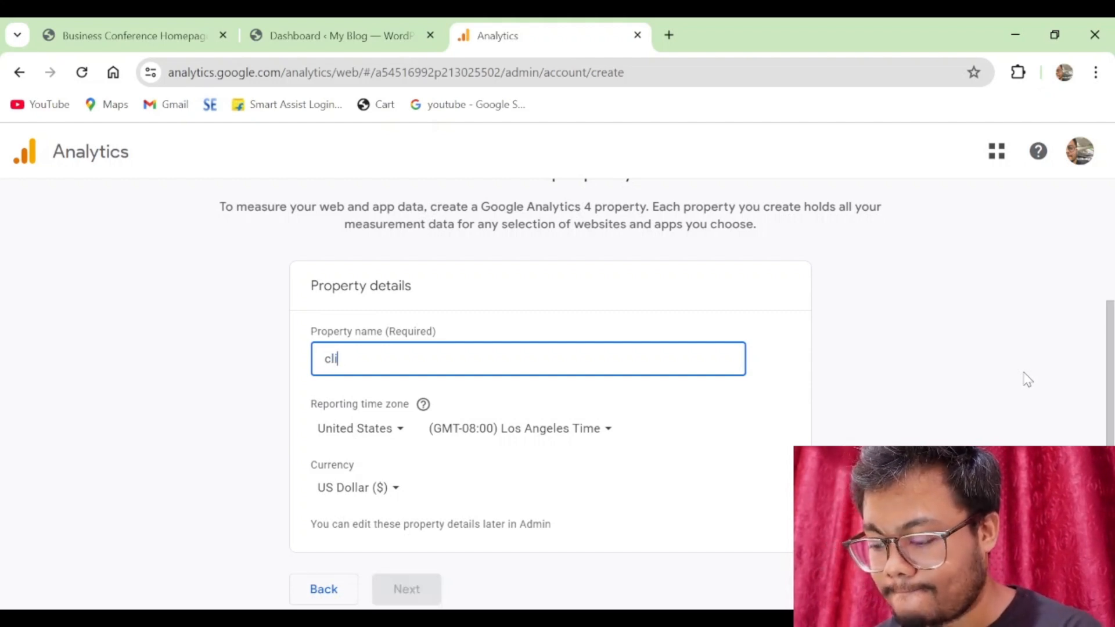
text(cks before)
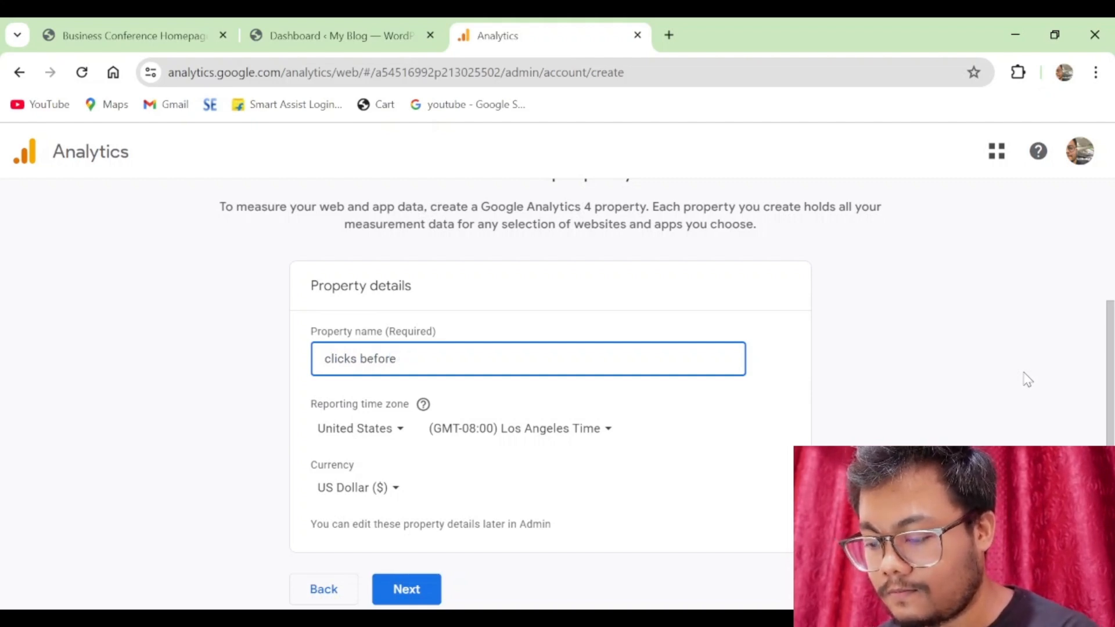
text( coffee)
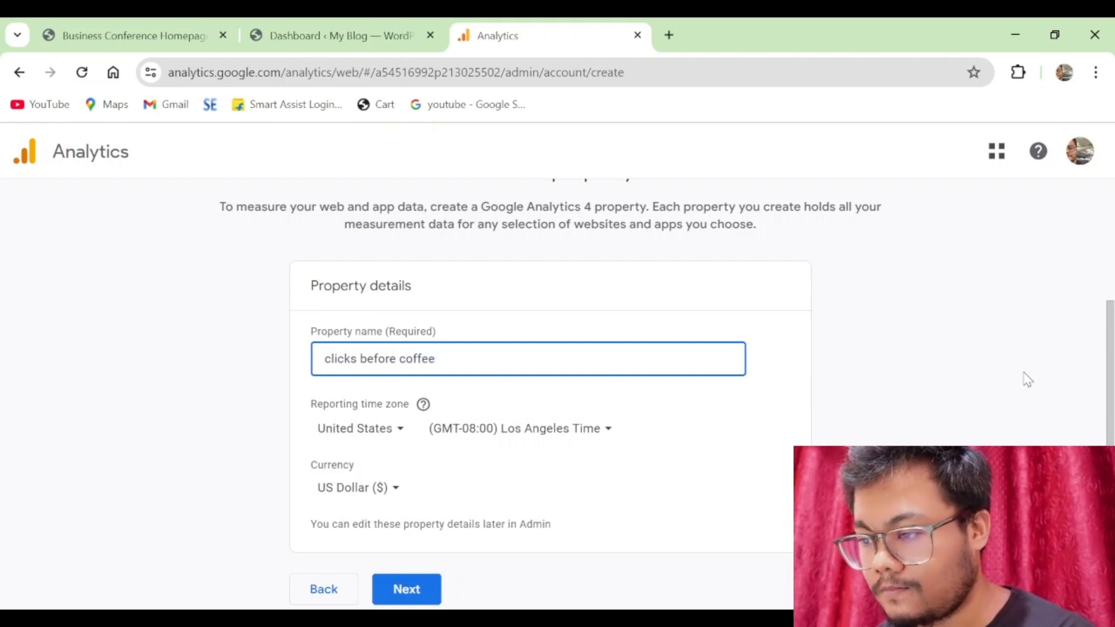
text( property)
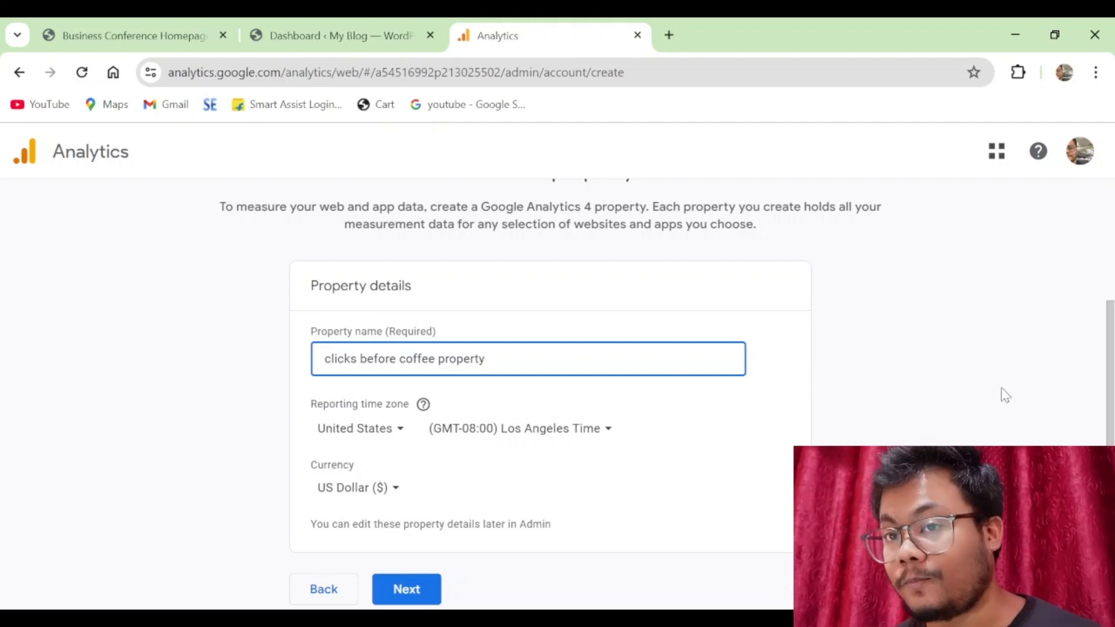
scroll(1029, 385, down, 1)
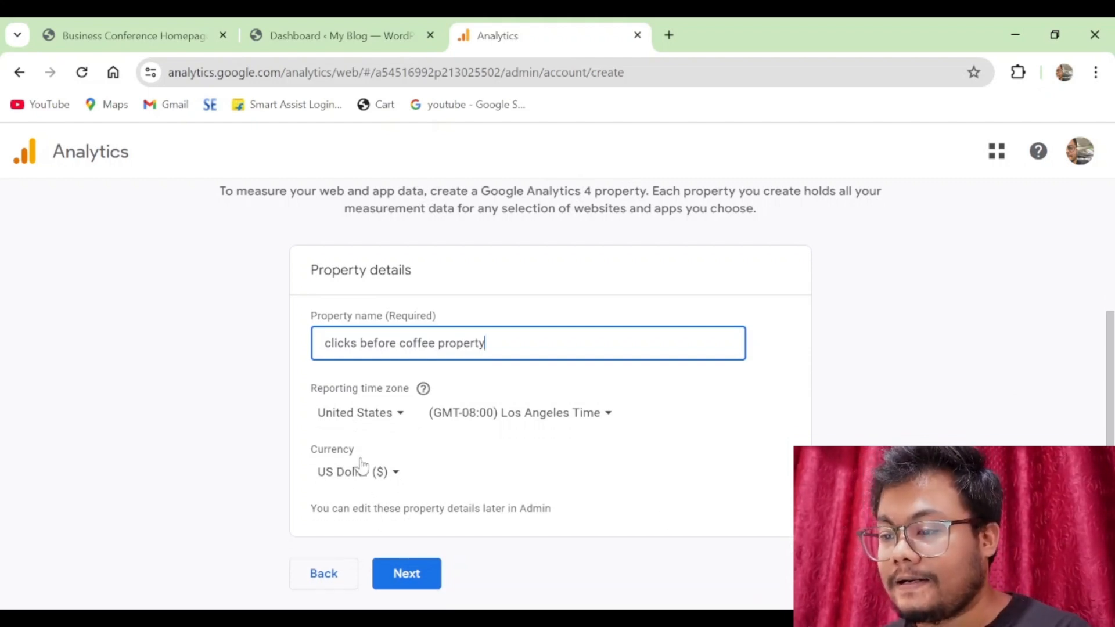
- Set the property's reporting time zone to India, (GMT+05:30) India Time
click(359, 413)
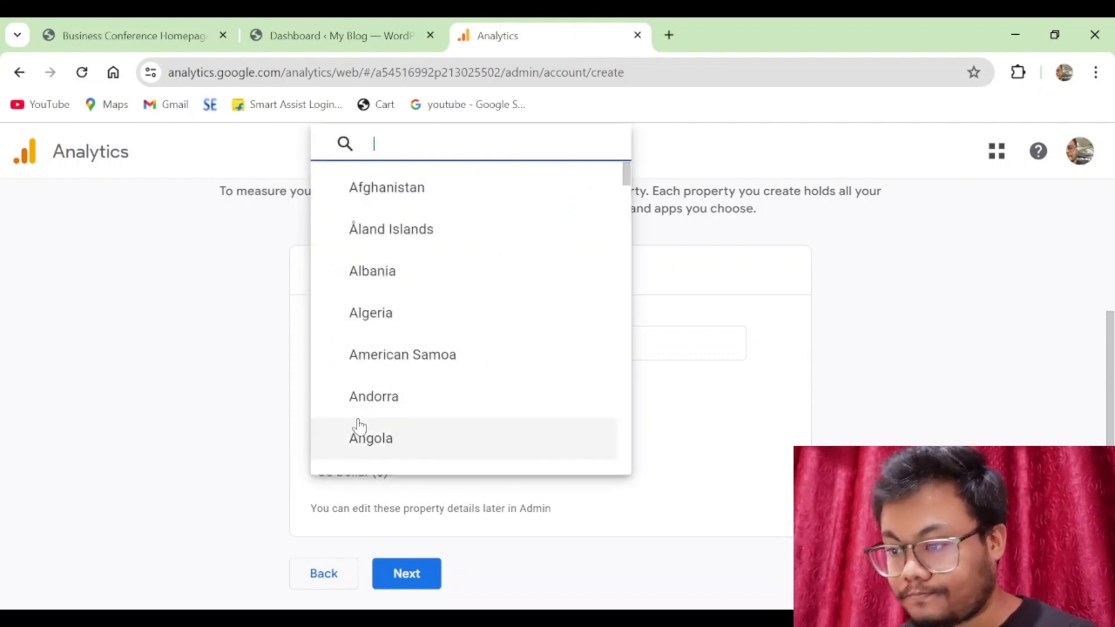
text(ind)
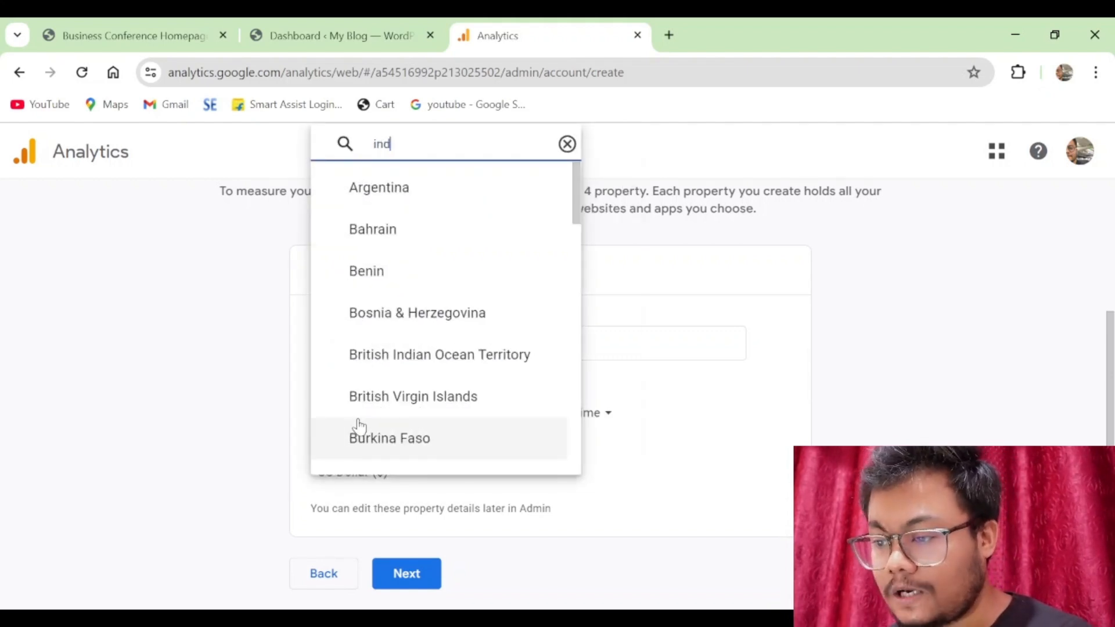
click(364, 407)
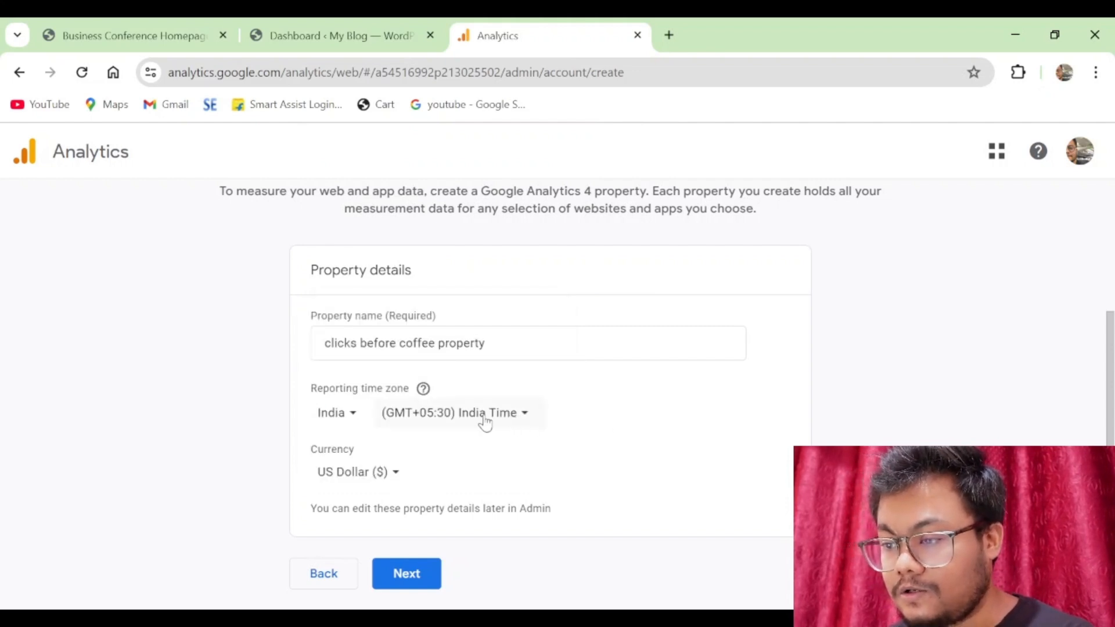
- Set the property's currency to Indian Rupee (₹) and proceed to the business details
click(382, 485)
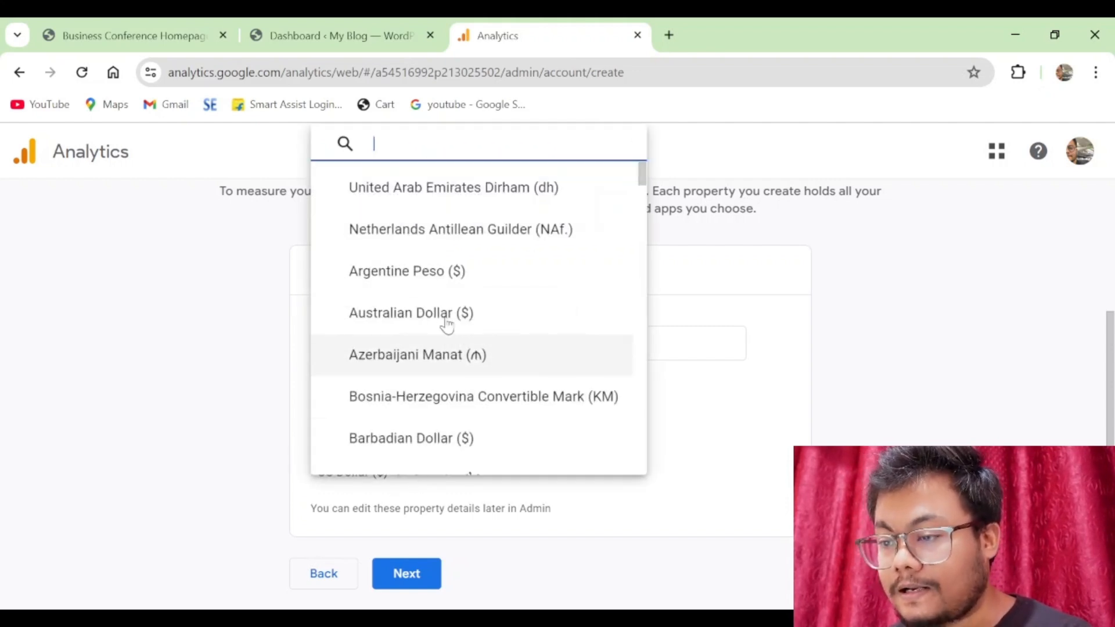
text(in)
text(rup)
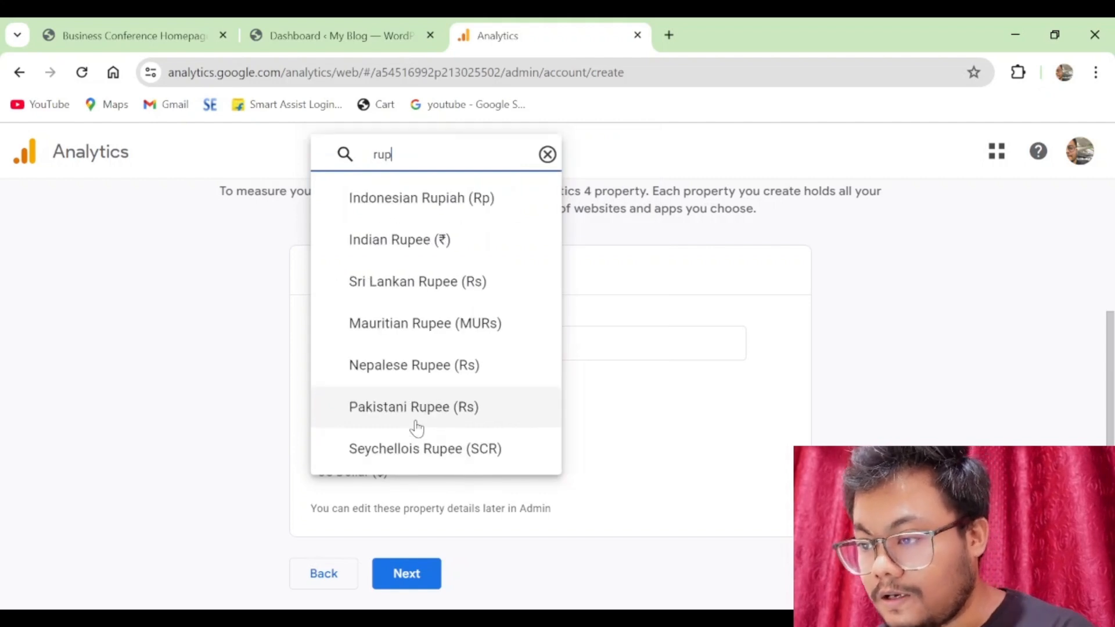
click(407, 247)
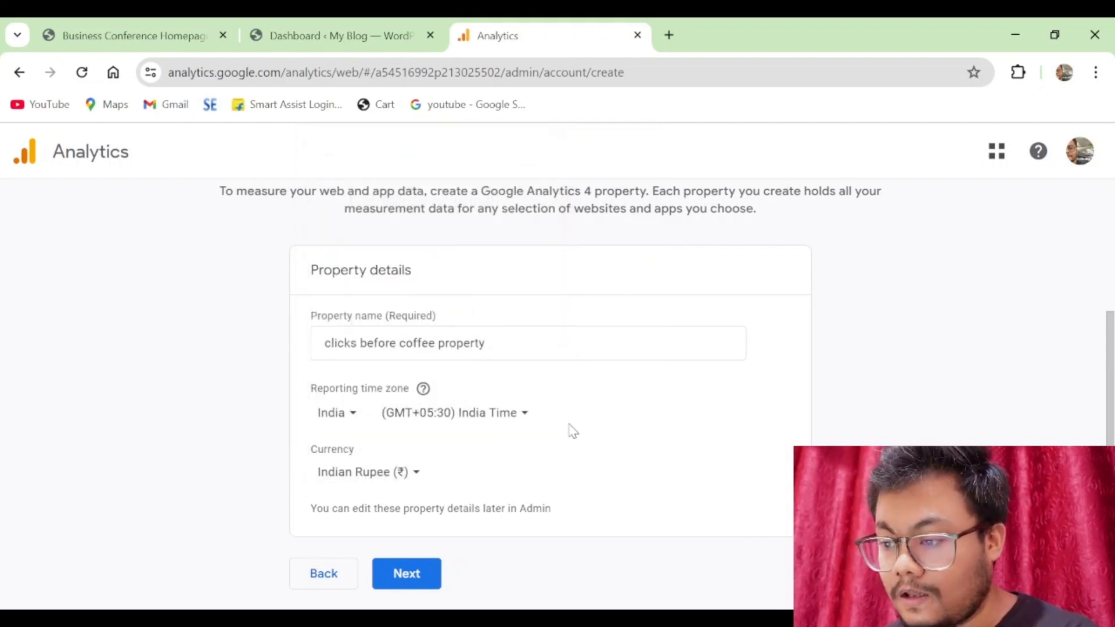
click(399, 576)
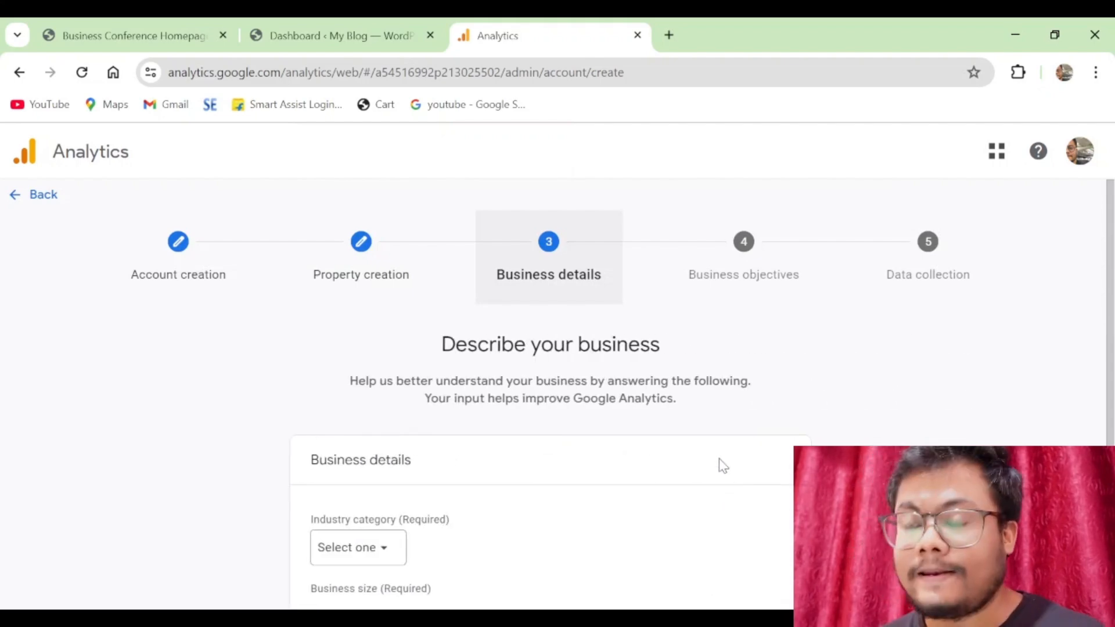
- Choose Jobs & Education as the industry category of the business
scroll(723, 466, down, 3)
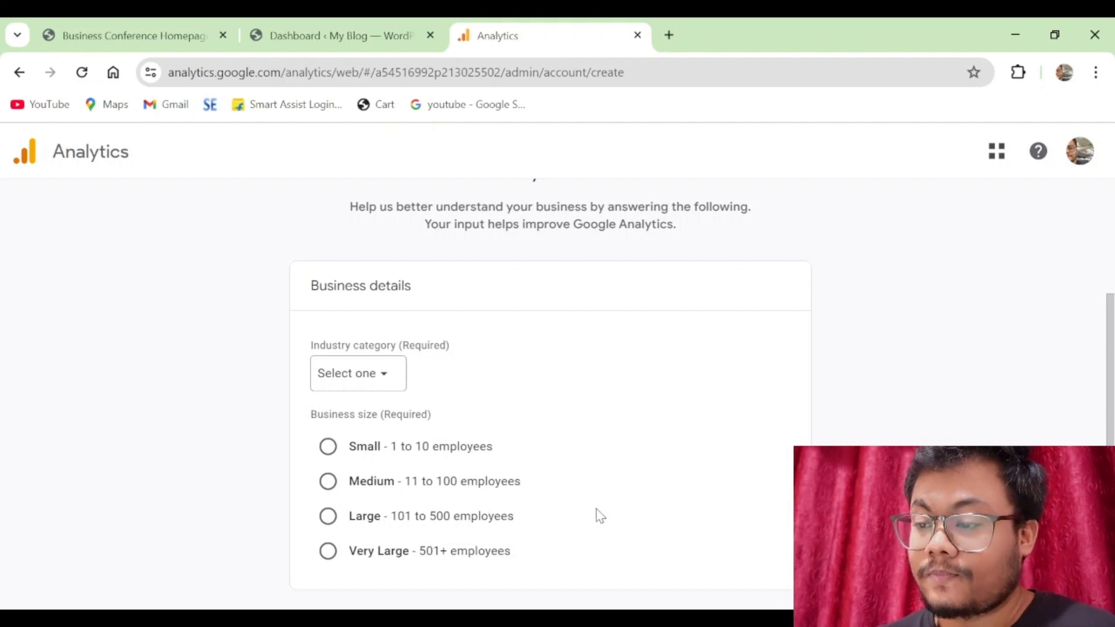
click(355, 376)
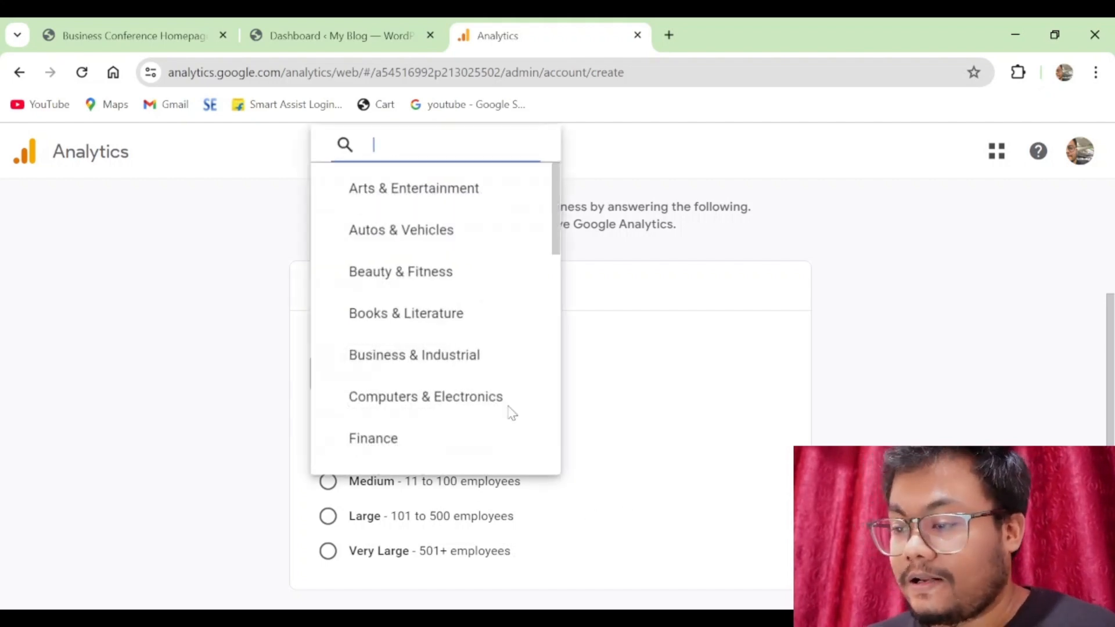
scroll(502, 348, down, 5)
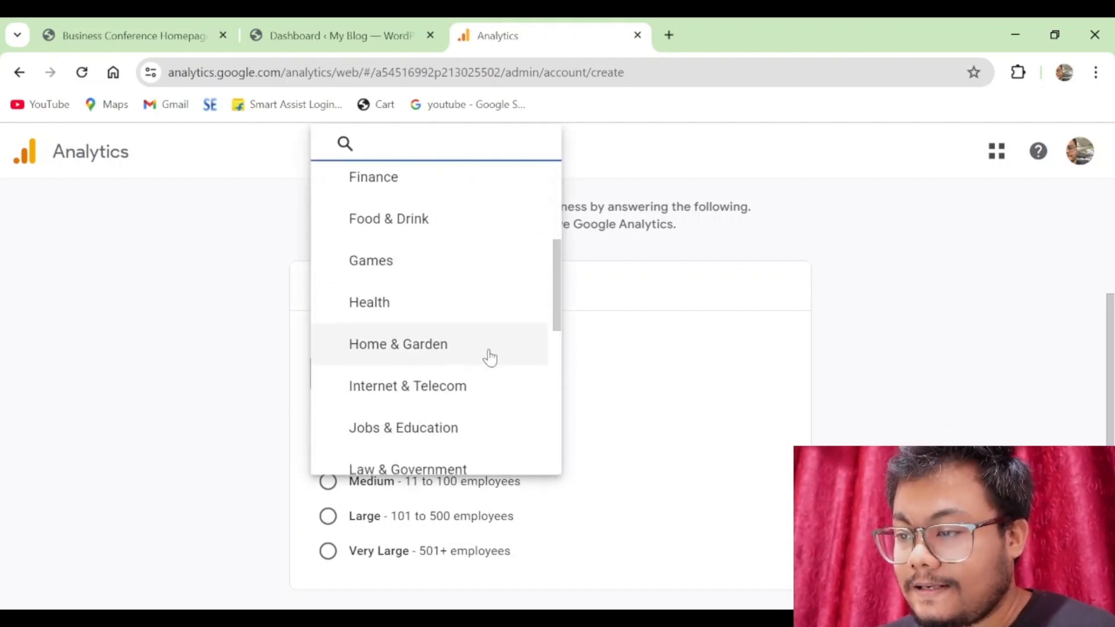
scroll(488, 447, down, 3)
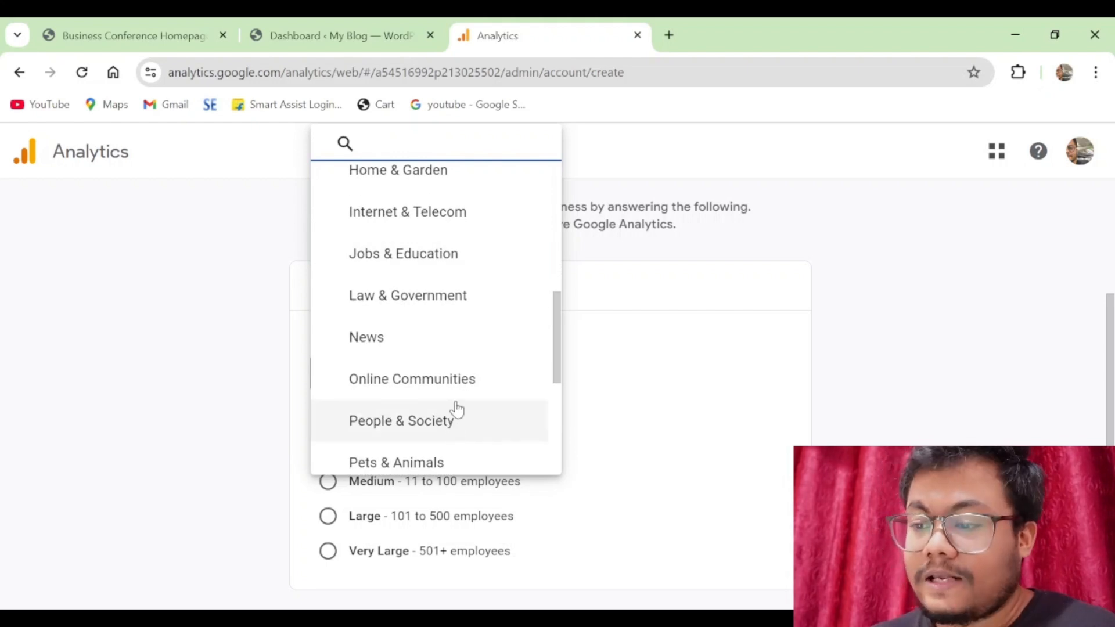
scroll(457, 406, down, 3)
scroll(457, 407, down, 3)
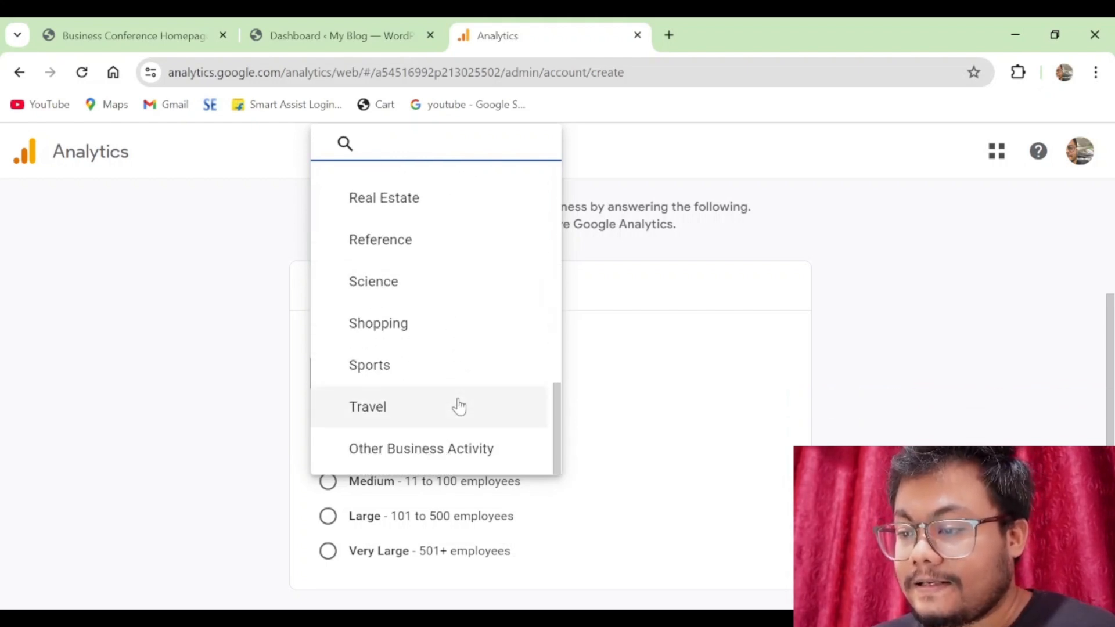
scroll(463, 435, up, 5)
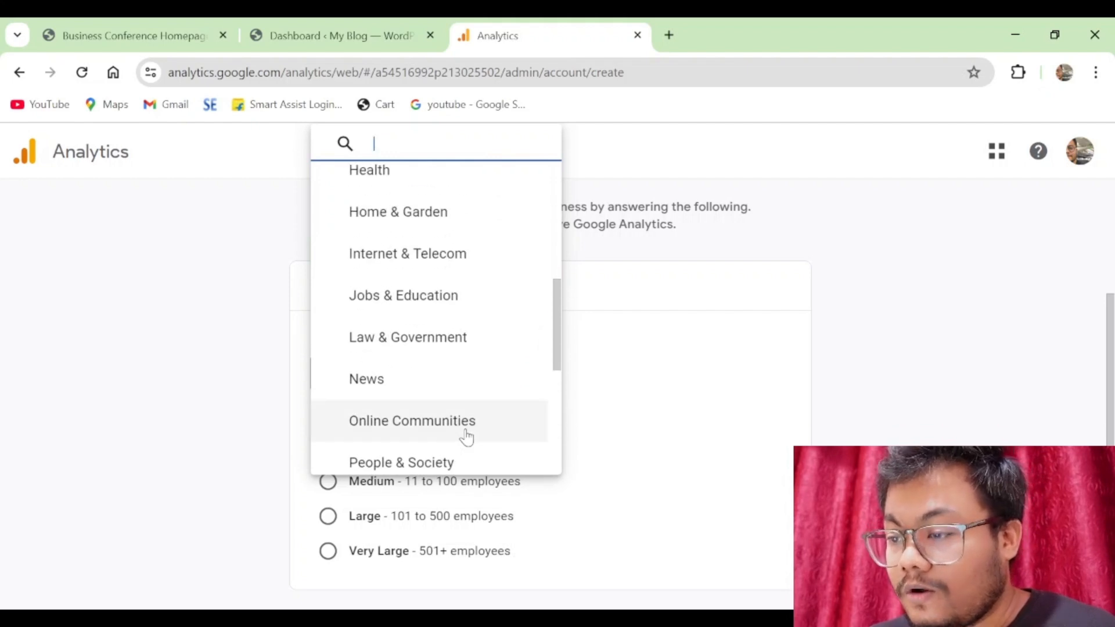
click(438, 296)
- Set the business size to Small - 1 to 10 employees and proceed to the business objectives
scroll(580, 476, down, 1)
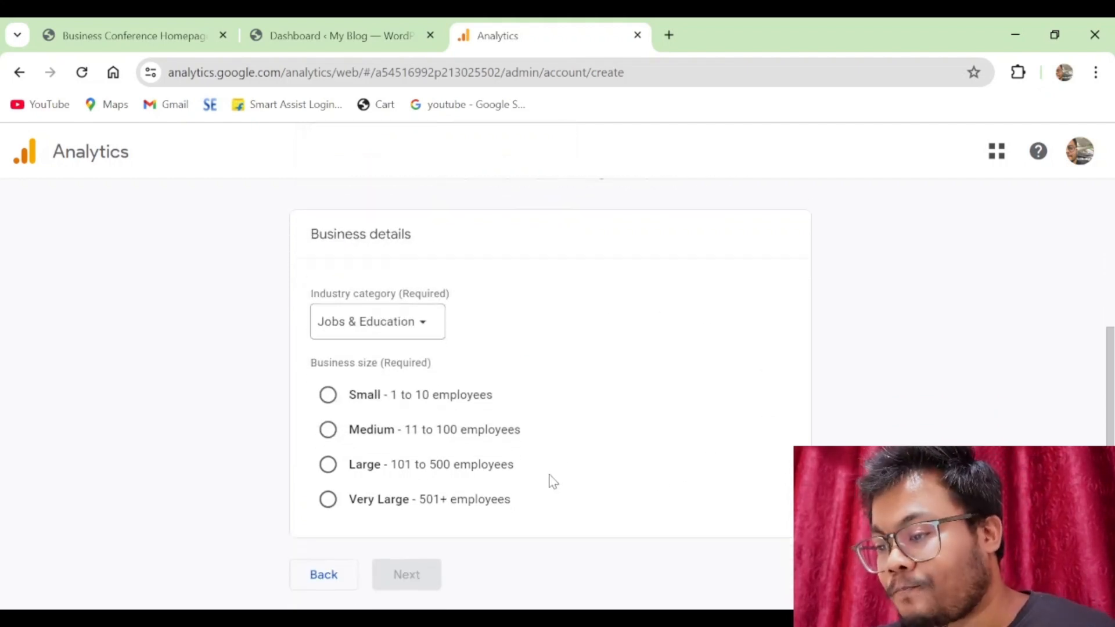
click(333, 394)
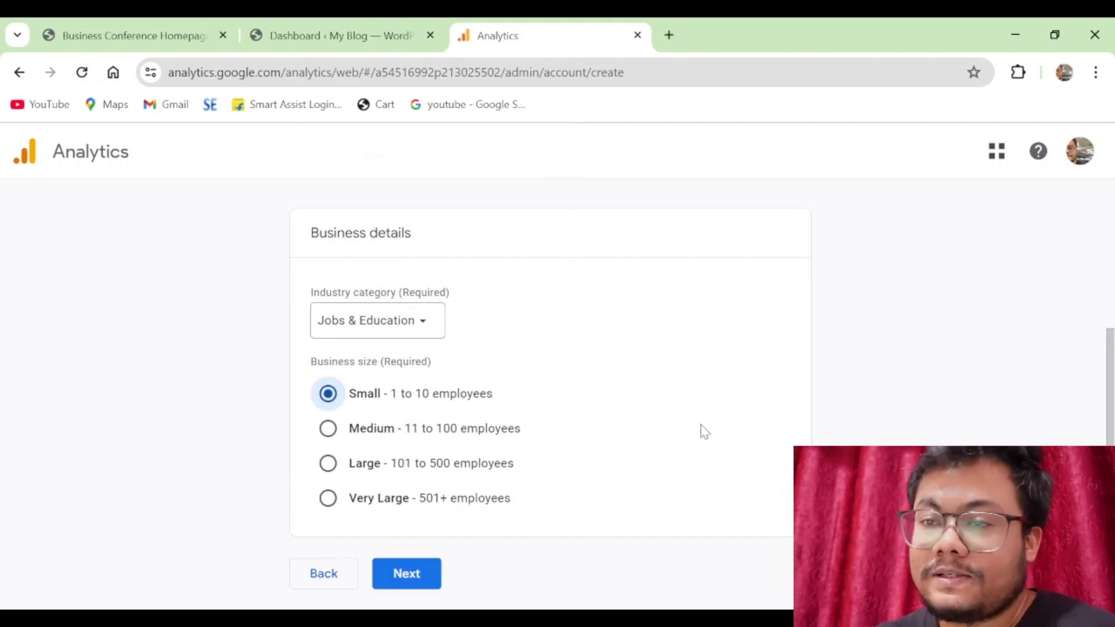
click(406, 573)
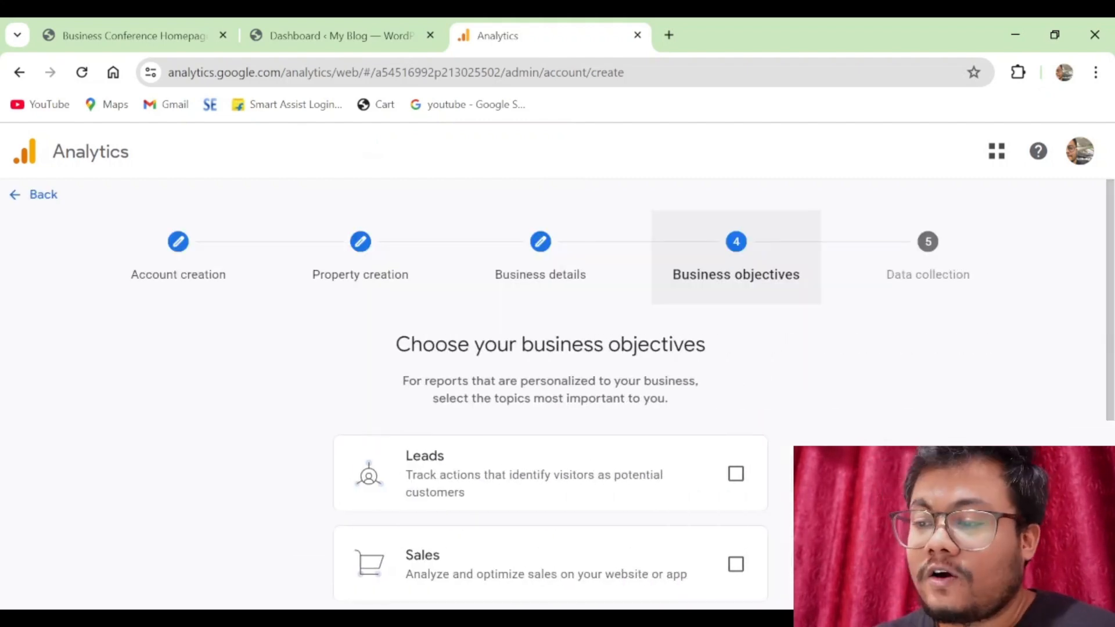
- Select User engagement & retention, Traffic, Sales and Leads as business objectives, and try the Other option instead
scroll(849, 423, down, 3)
scroll(849, 422, up, 3)
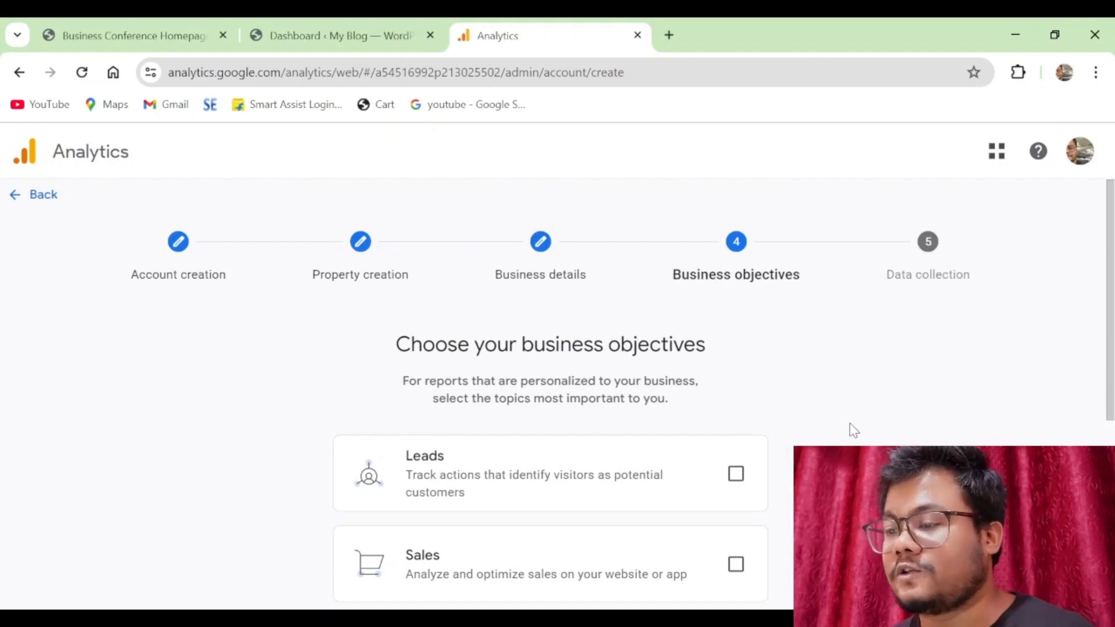
scroll(848, 431, down, 2)
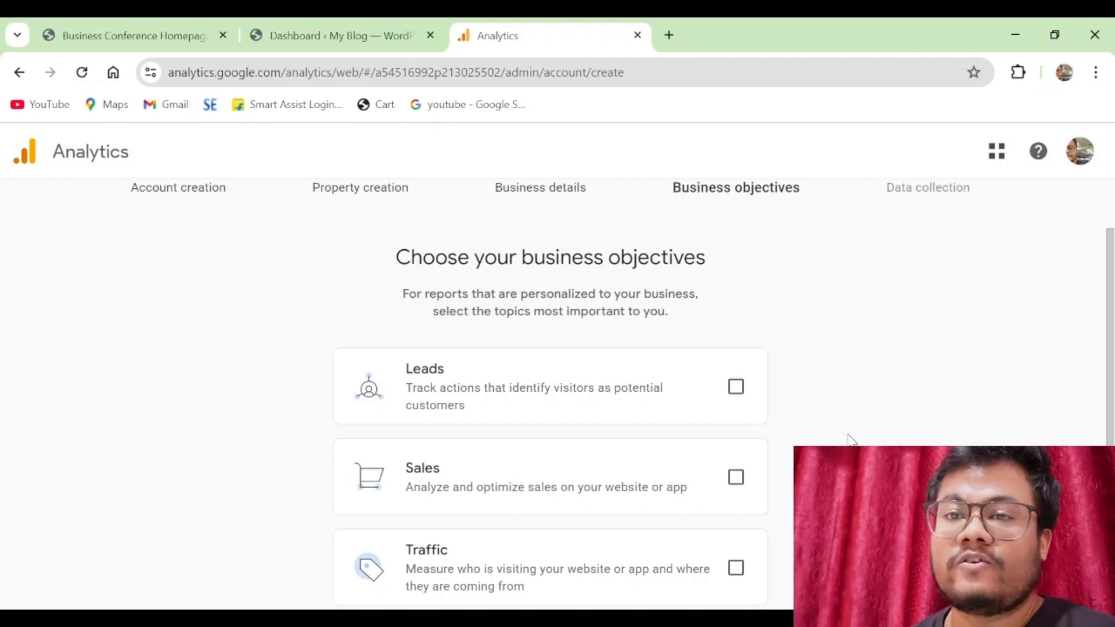
scroll(849, 440, down, 1)
scroll(849, 440, down, 3)
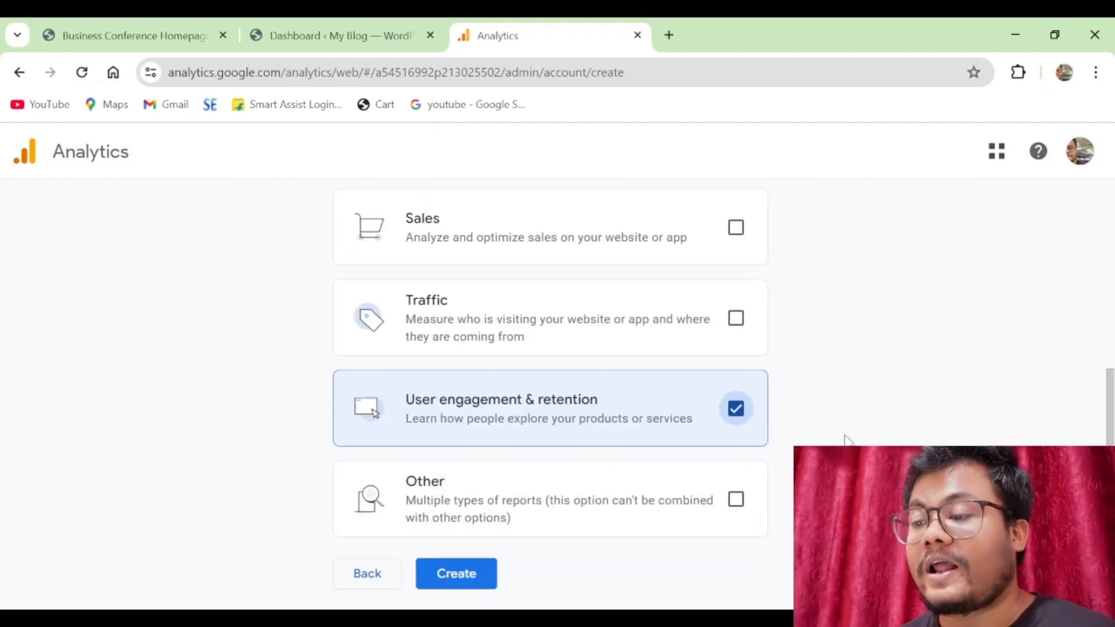
click(738, 323)
click(735, 227)
scroll(823, 356, up, 3)
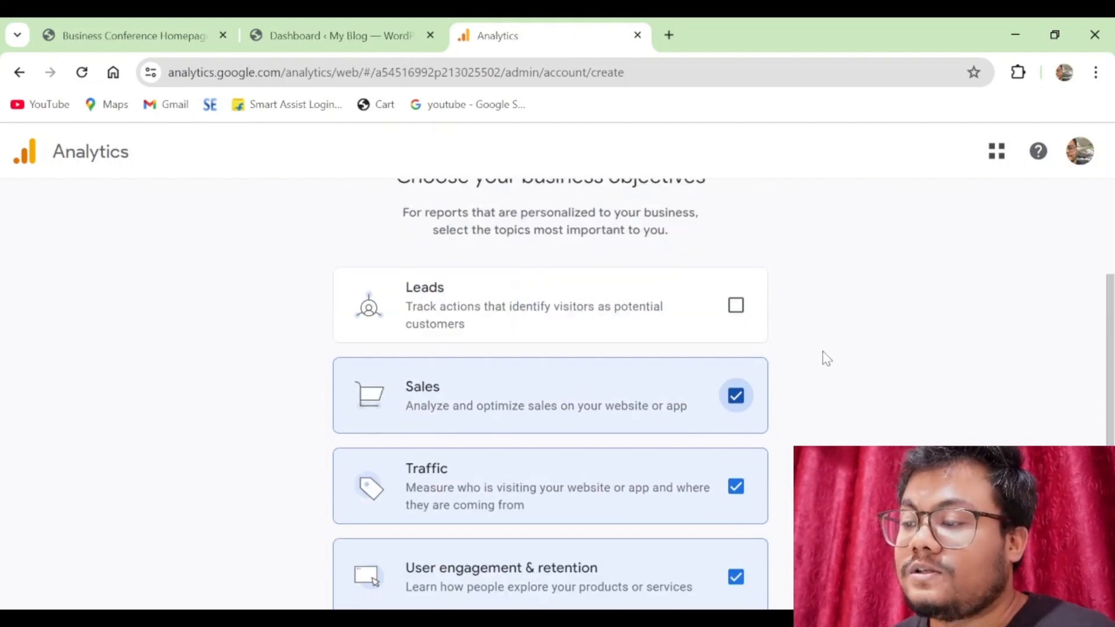
click(735, 311)
scroll(877, 346, down, 3)
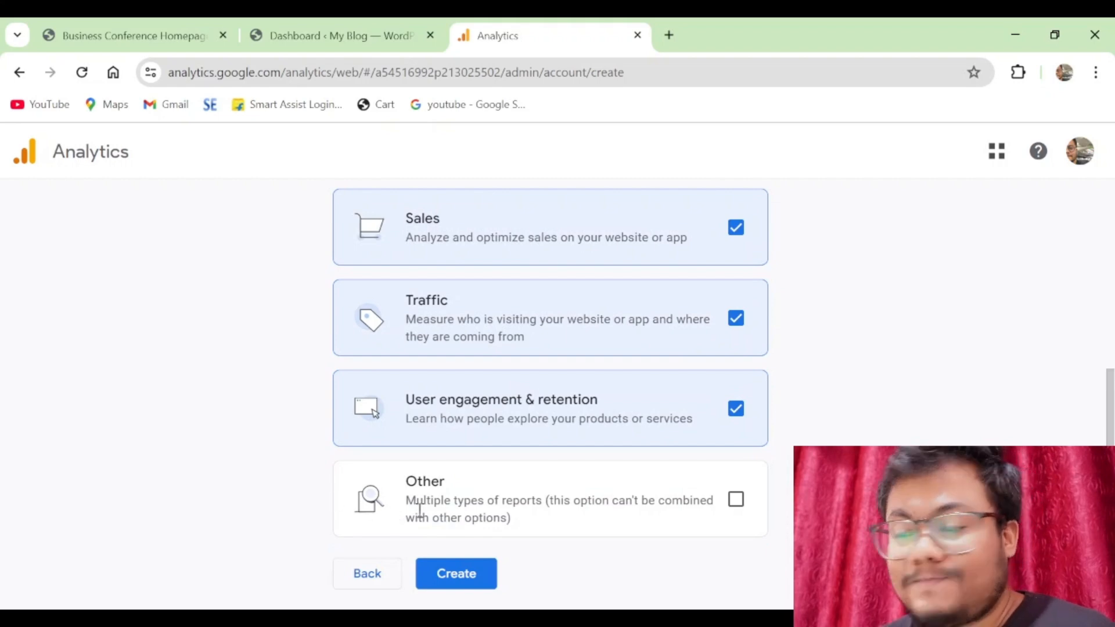
click(736, 499)
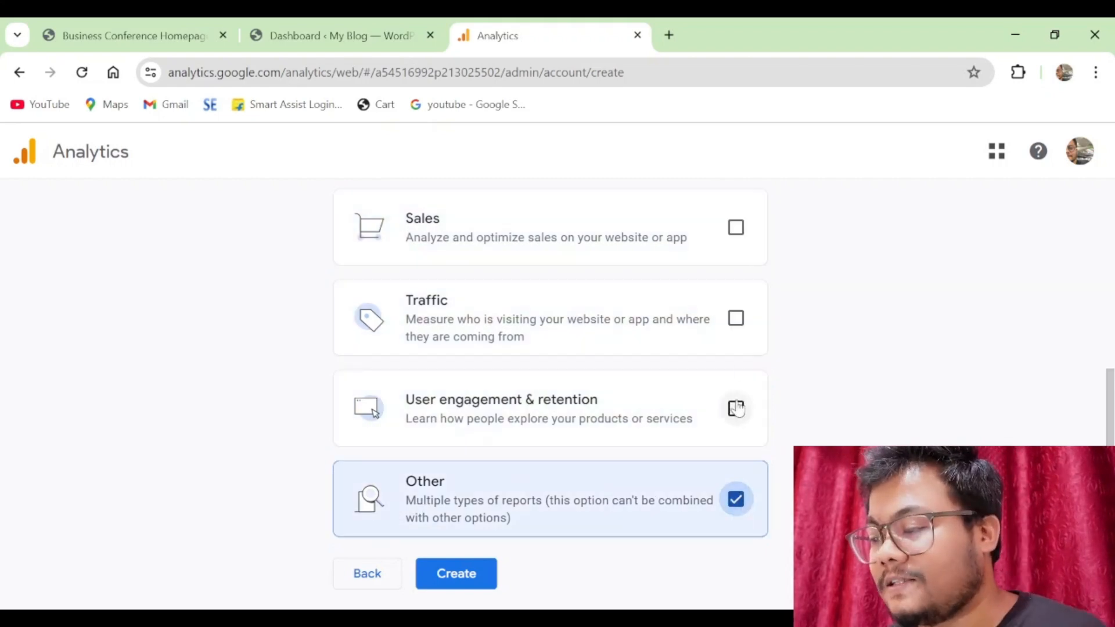
- Replace the Other objective with Leads, Sales, Traffic and User engagement & retention
scroll(769, 343, up, 3)
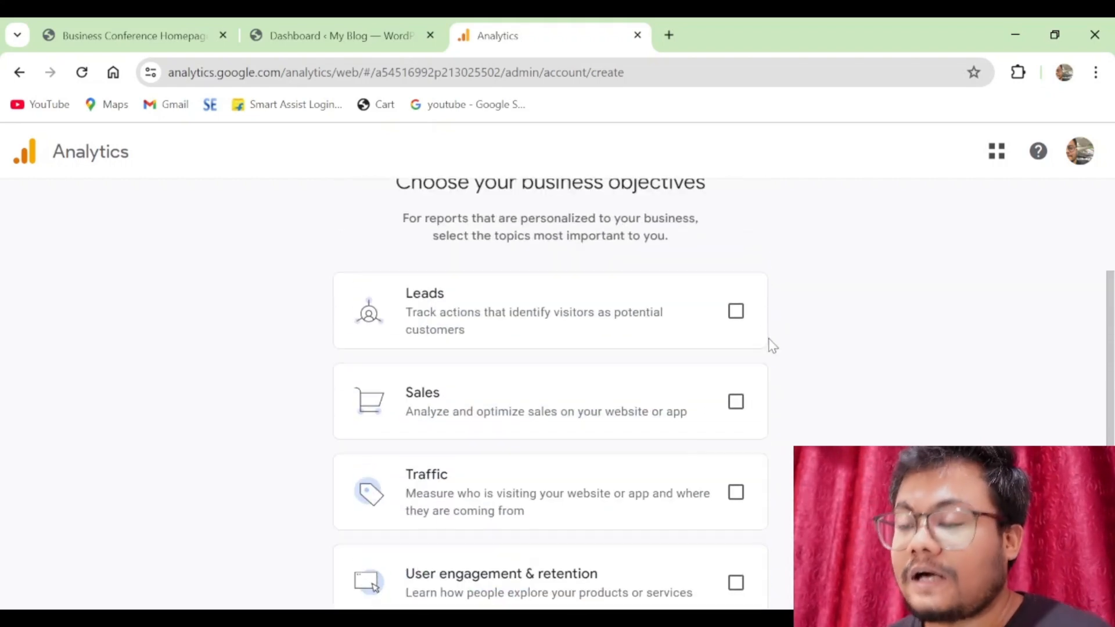
click(736, 311)
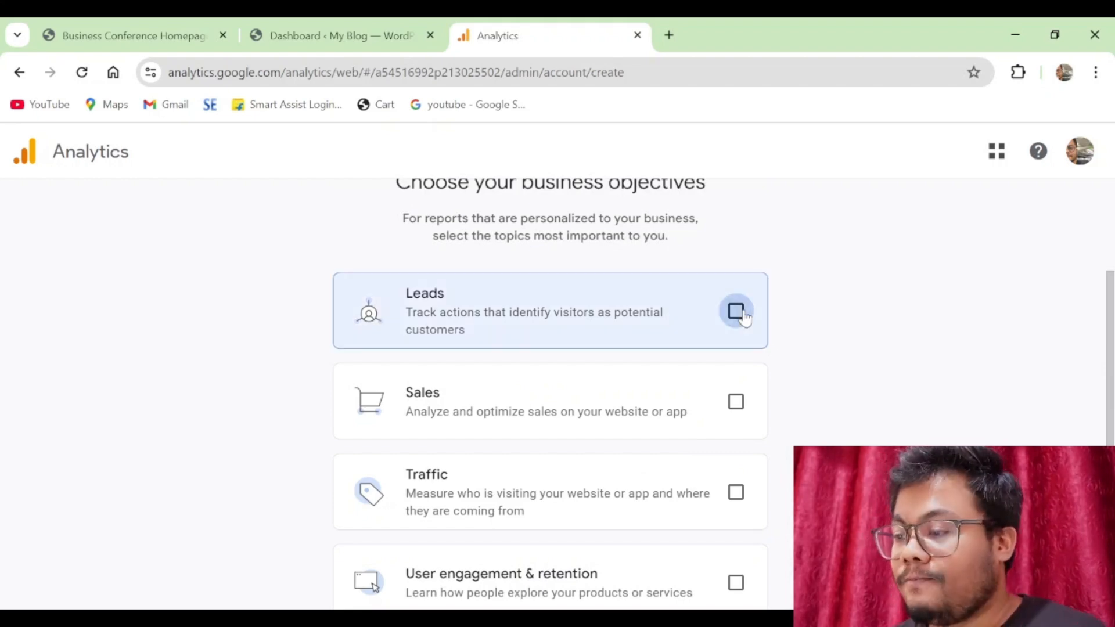
click(736, 401)
click(736, 492)
scroll(746, 500, down, 3)
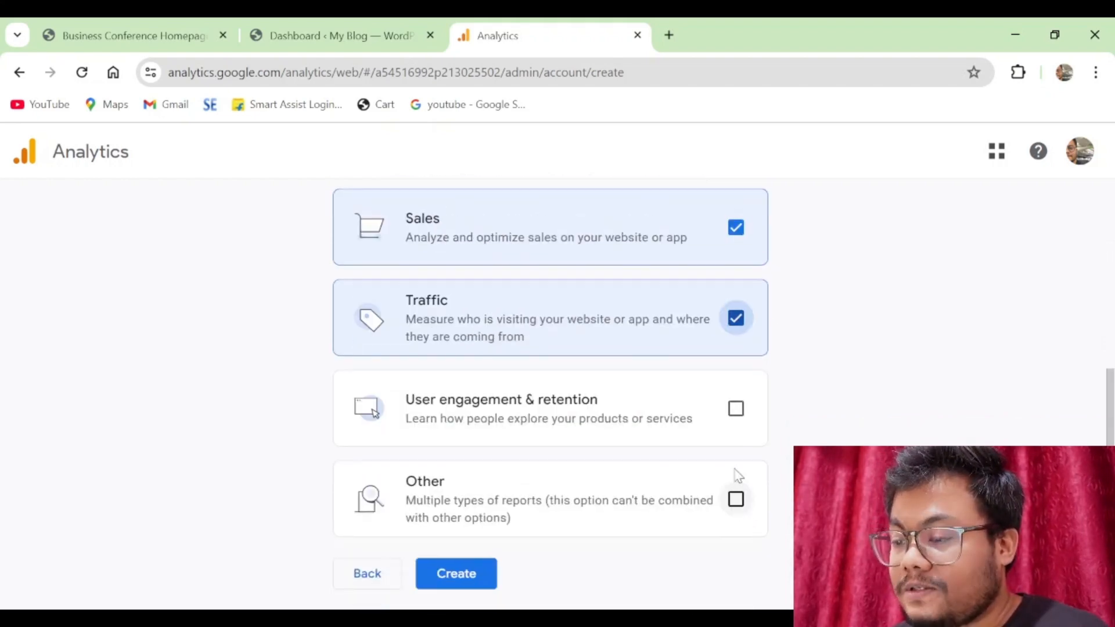
click(736, 408)
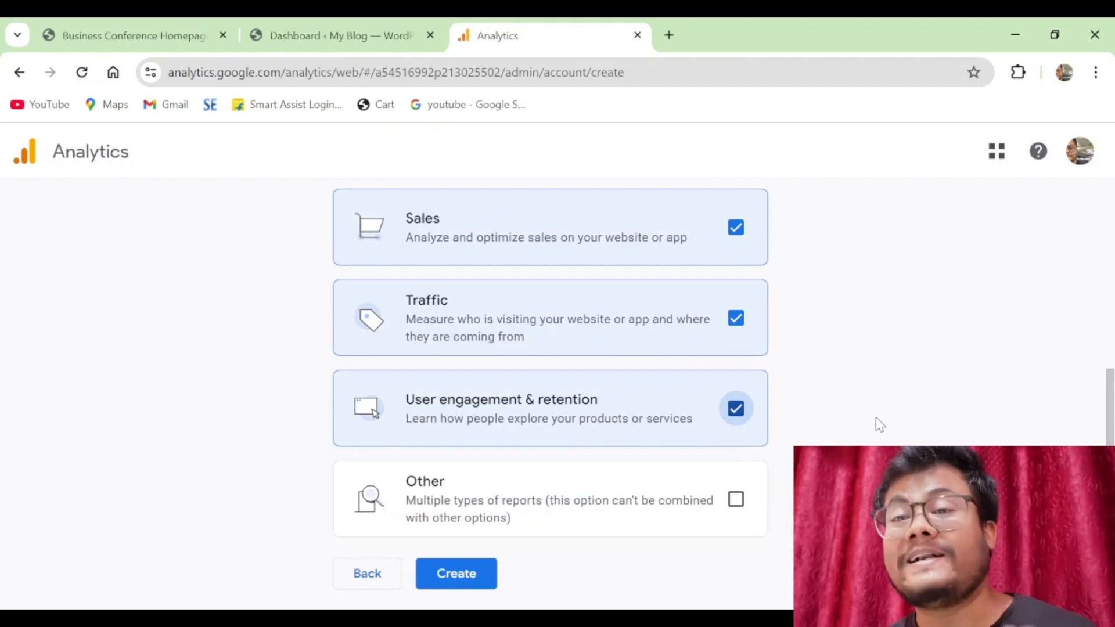
- Review the chosen business objectives and submit the setup to create the account and property
scroll(873, 418, up, 3)
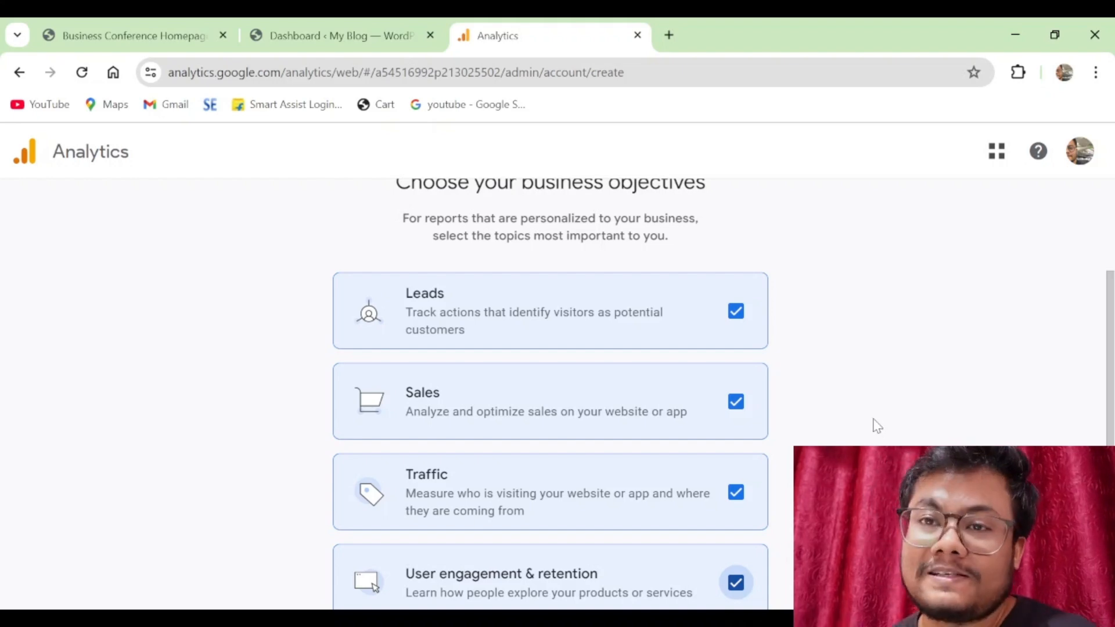
scroll(872, 419, up, 1)
scroll(877, 425, up, 1)
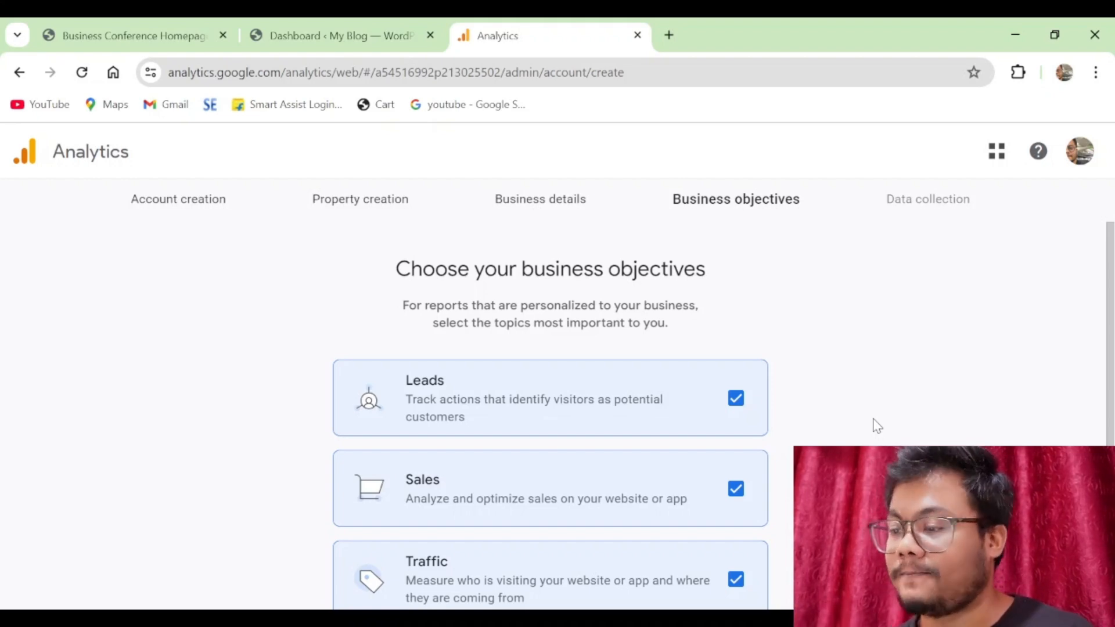
scroll(876, 425, down, 2)
scroll(871, 419, down, 3)
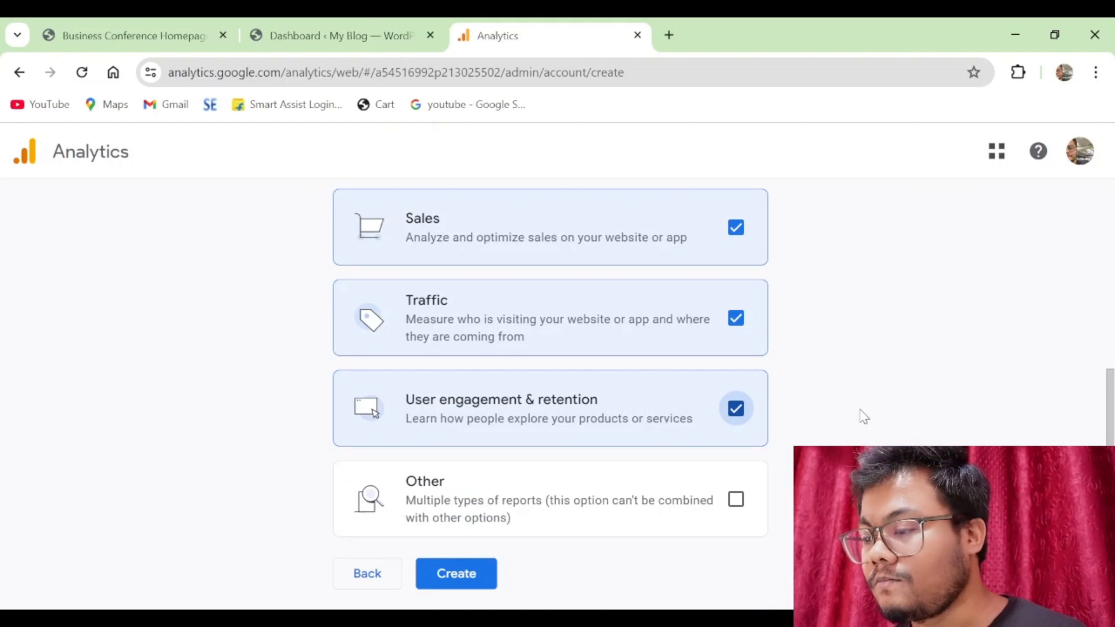
click(463, 580)
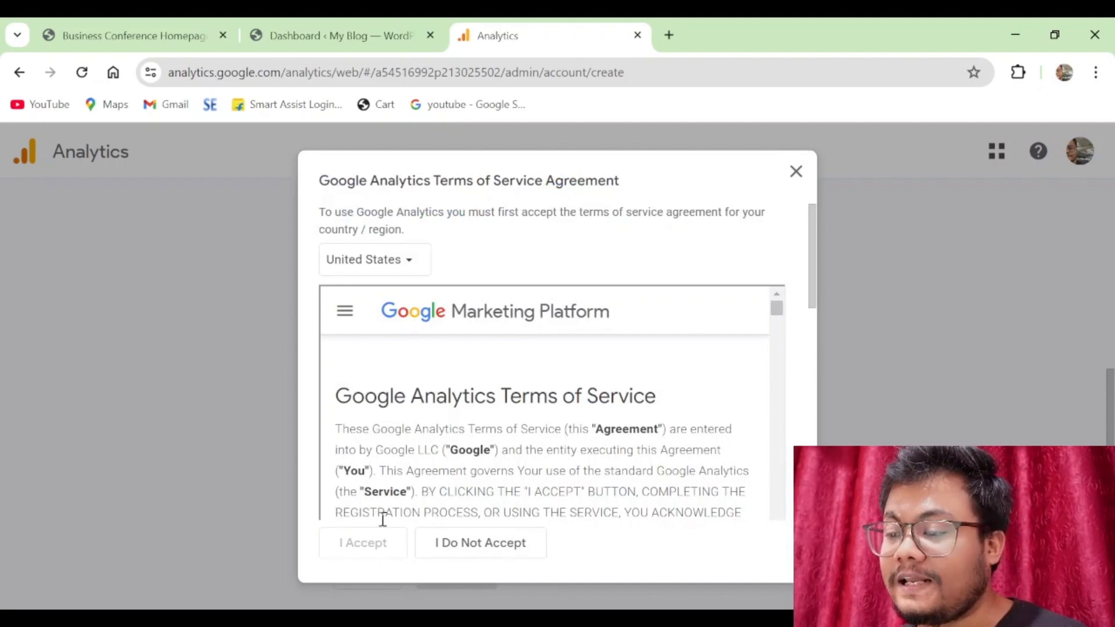
- Accept the United States Terms of Service, the Data Processing Terms and the Measurement Controller-Controller Data Protection Terms
scroll(413, 446, down, 10)
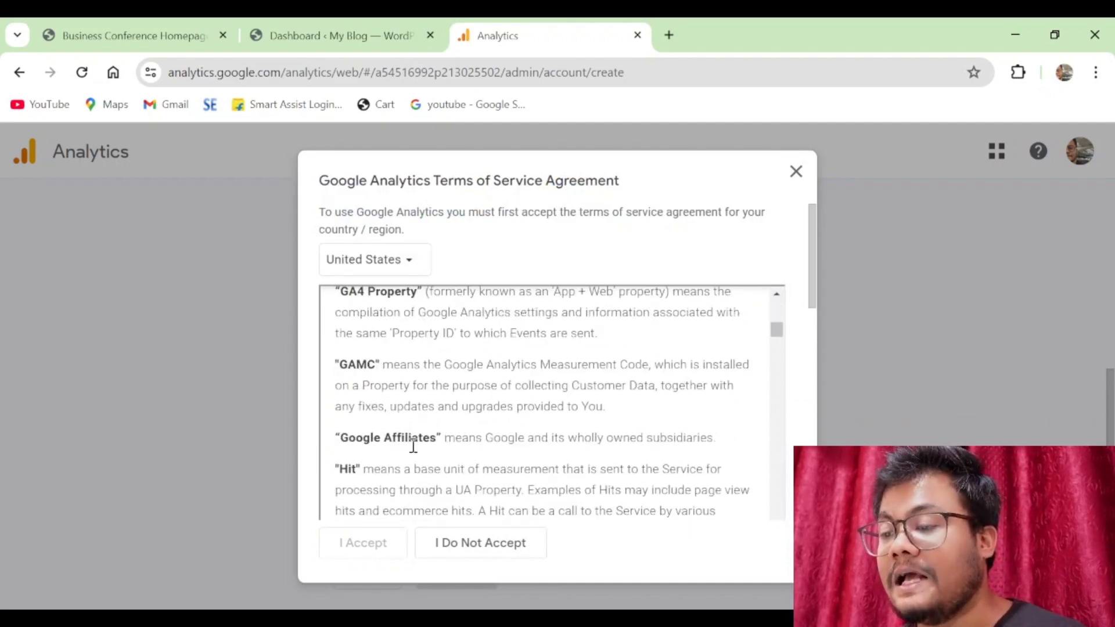
scroll(413, 446, down, 15)
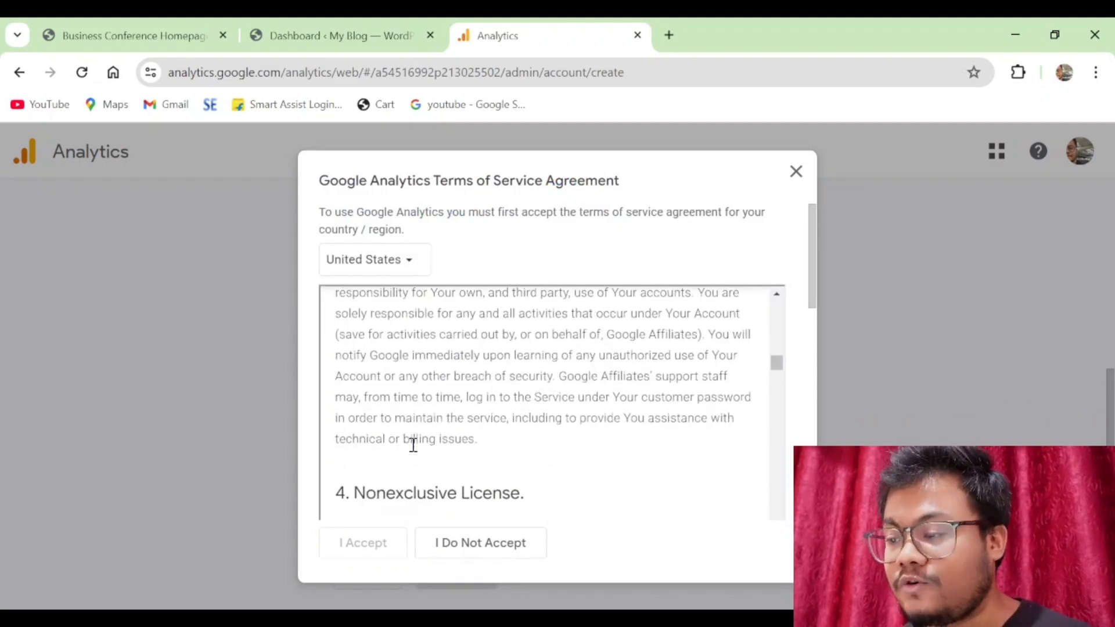
scroll(413, 446, down, 20)
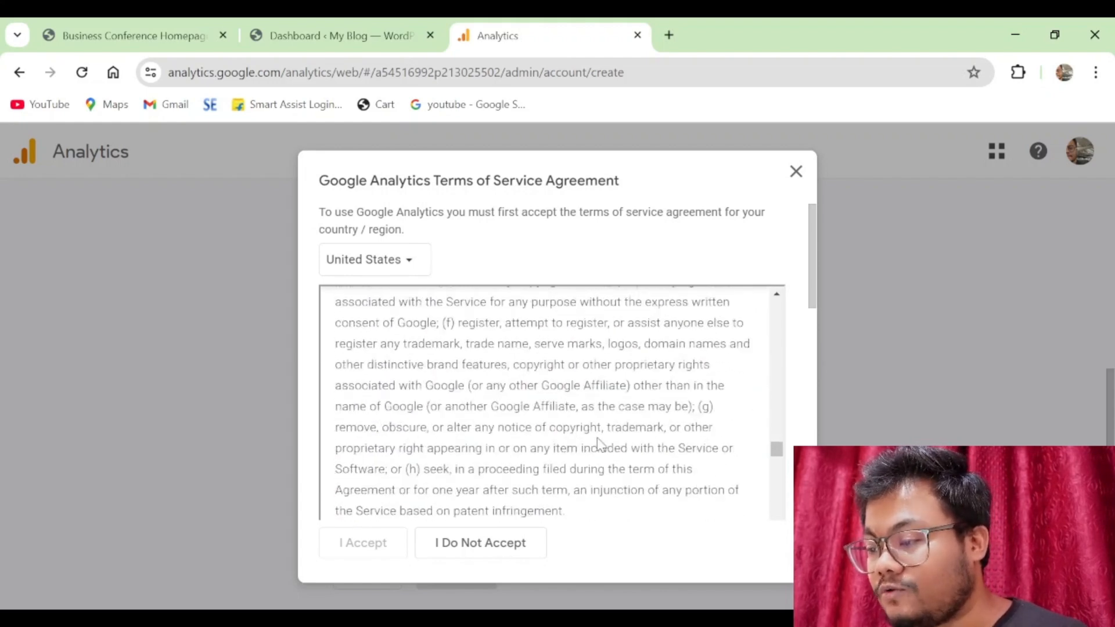
scroll(601, 444, down, 15)
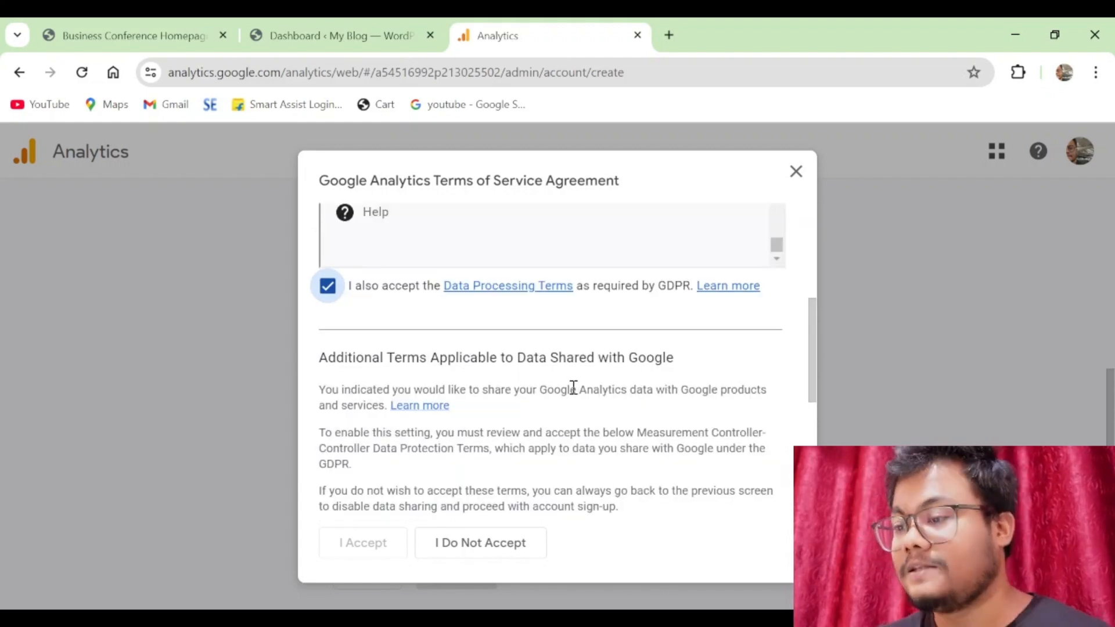
scroll(573, 386, down, 3)
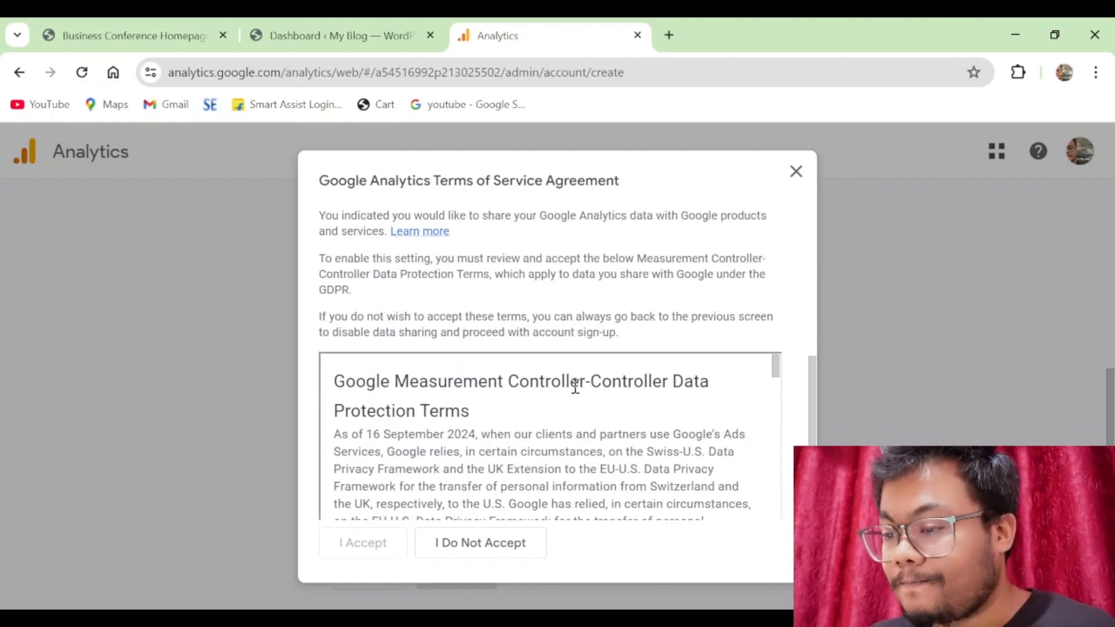
scroll(575, 386, down, 3)
scroll(637, 291, down, 3)
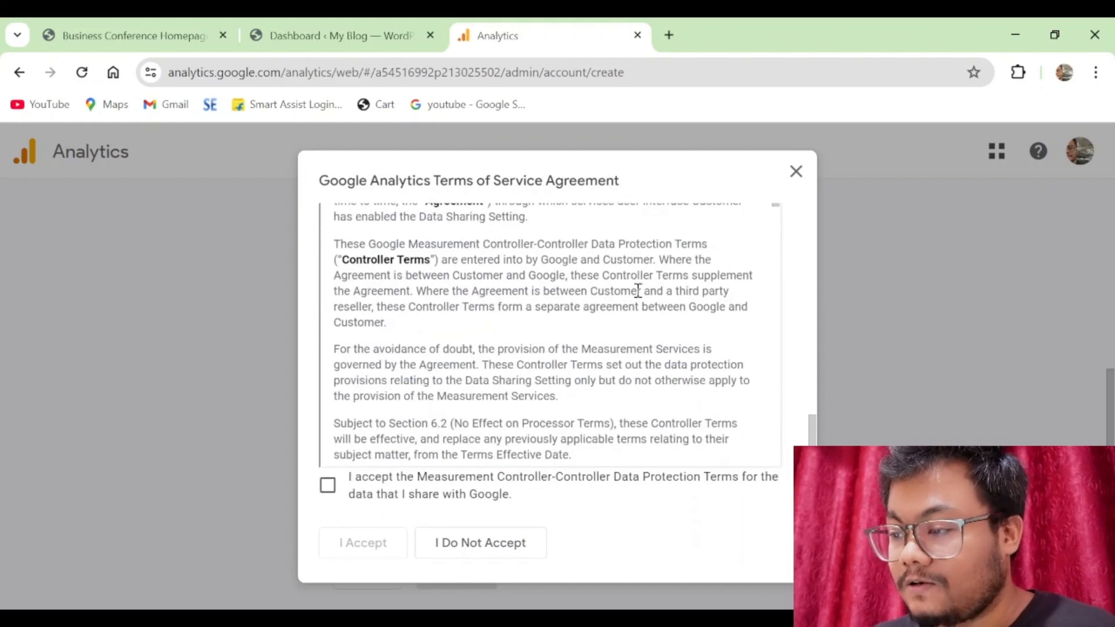
click(333, 489)
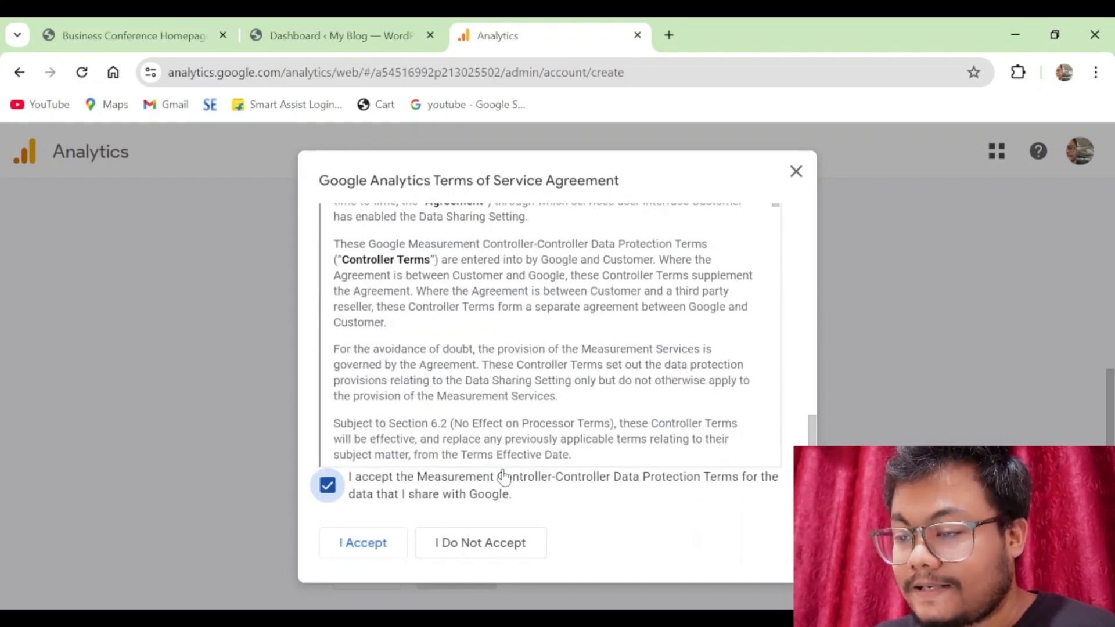
click(358, 554)
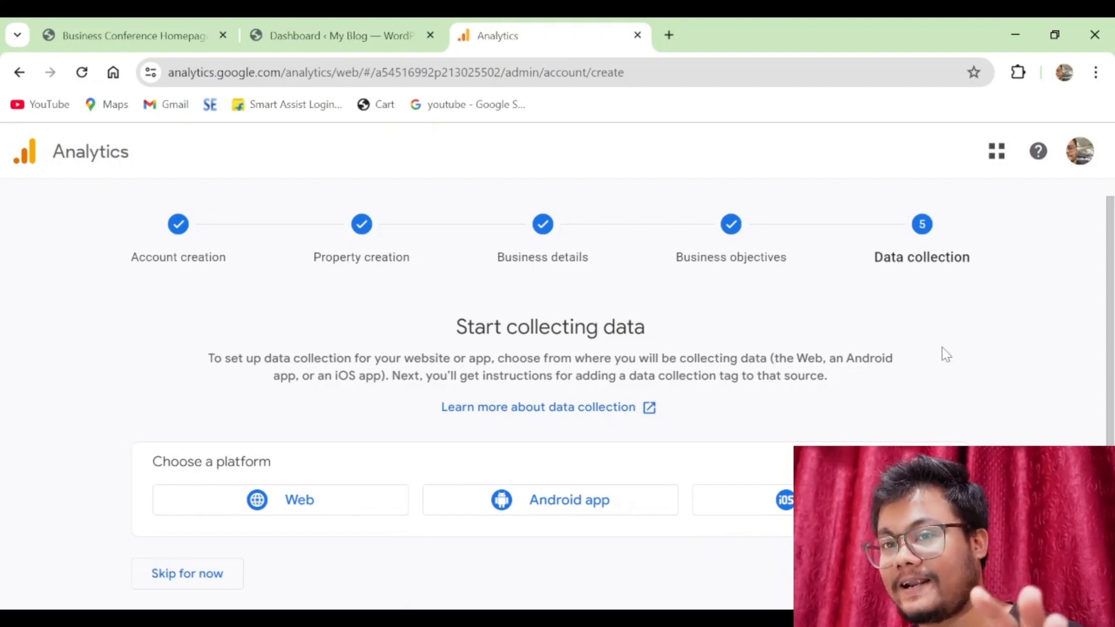
- Start a web data stream and enter the Business Conference site's copied address as its website URL
click(281, 506)
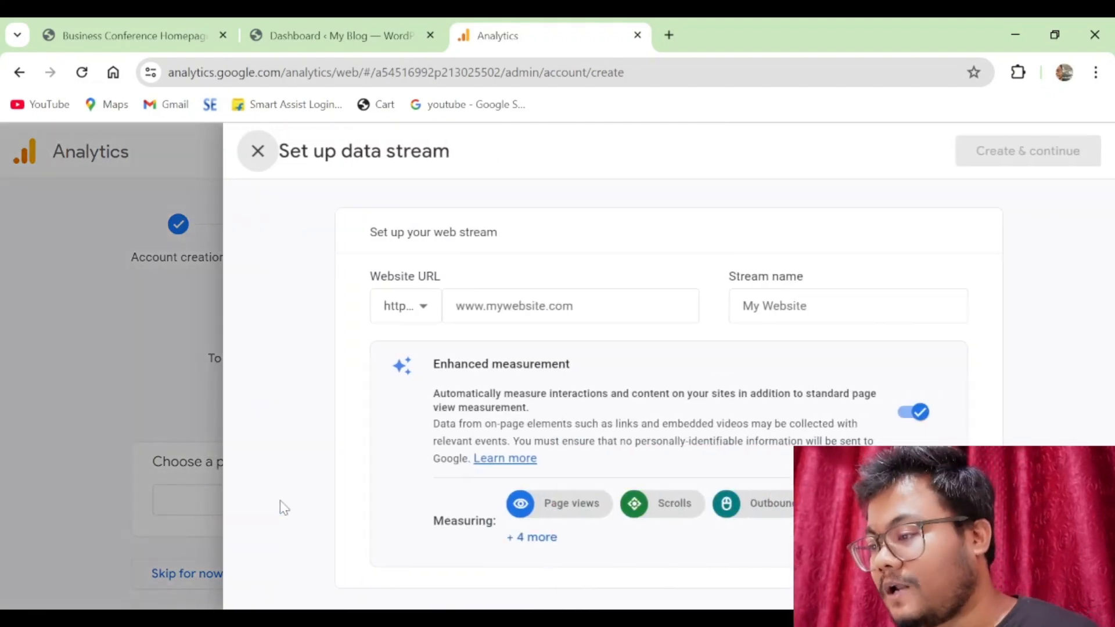
click(478, 306)
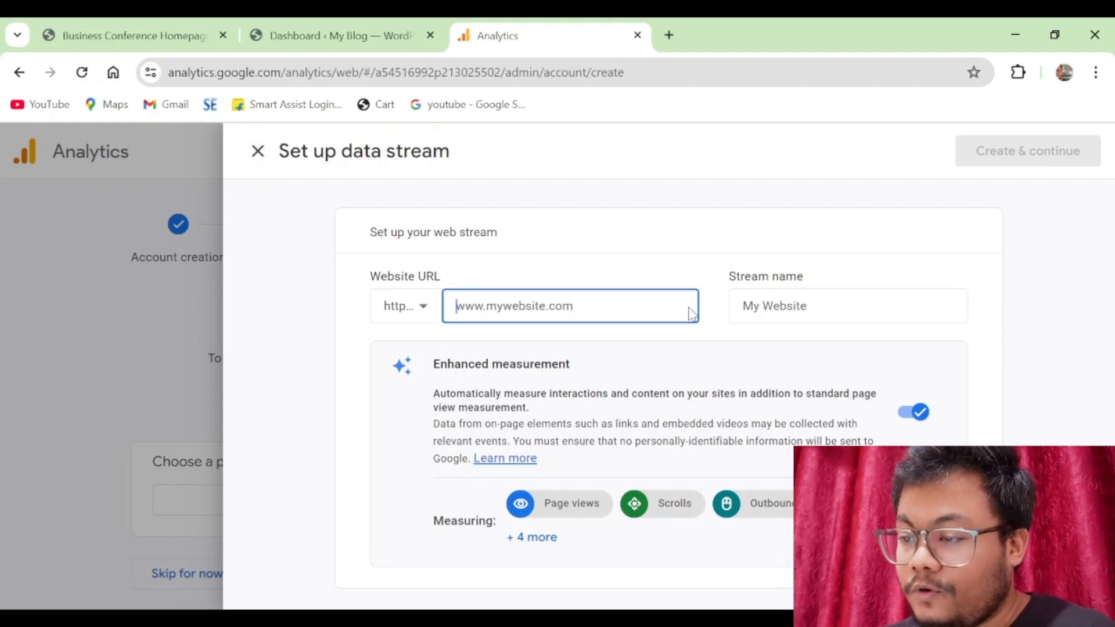
click(407, 313)
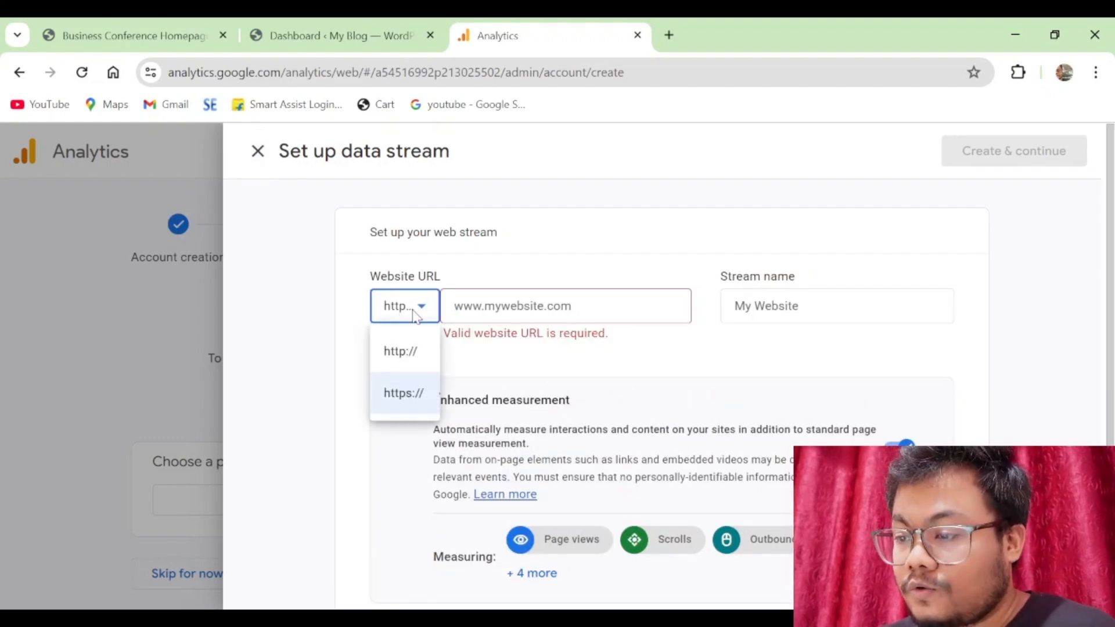
click(156, 36)
click(437, 70)
key(ctrl+c)
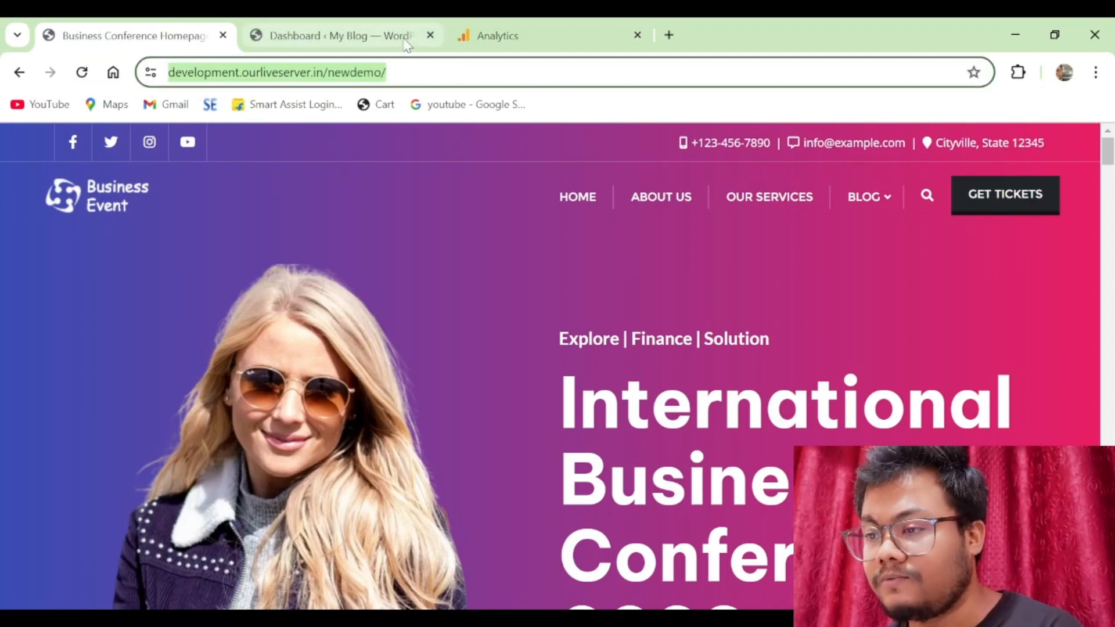
click(490, 29)
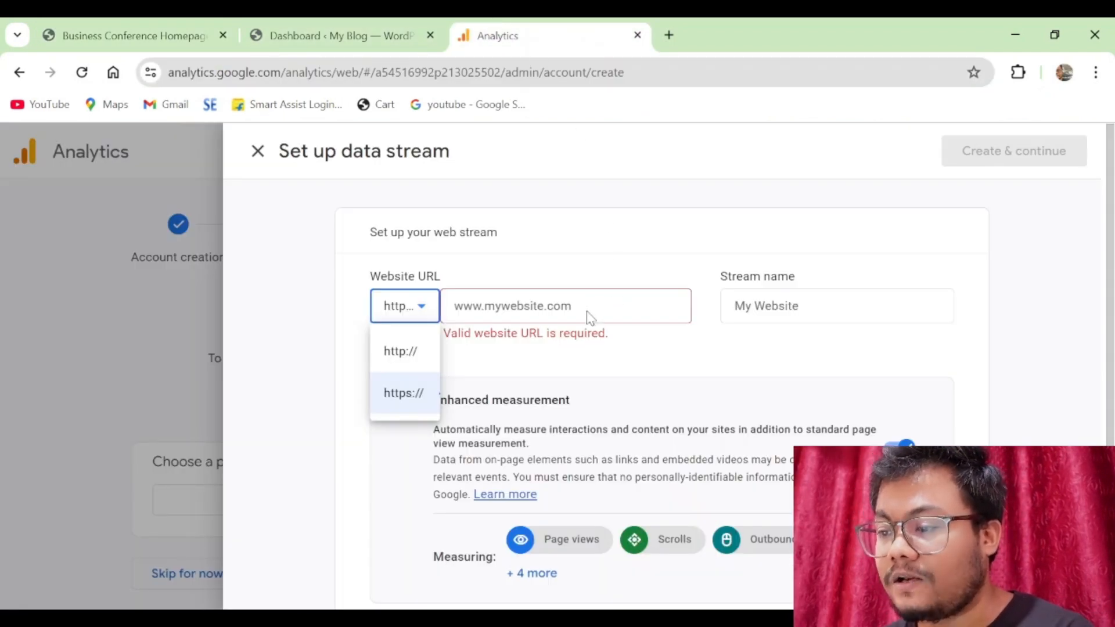
click(590, 317)
click(595, 304)
key(ctrl+v)
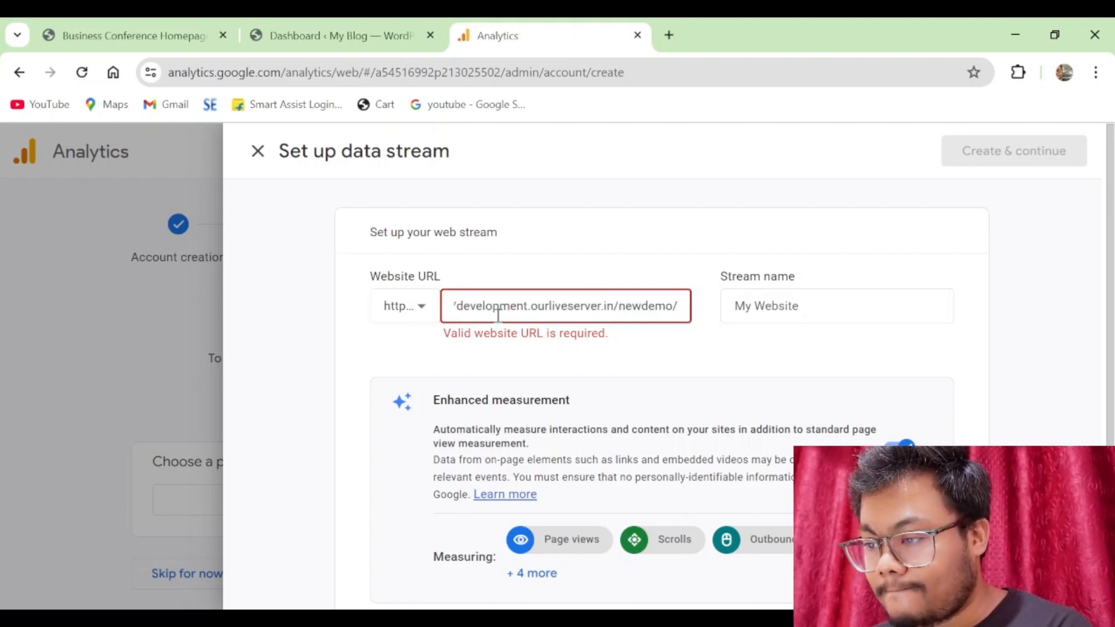
key(Left)
key(Left)
key(Left)
key(Left)
key(Left)
key(Left)
key(Left)
key(Left)
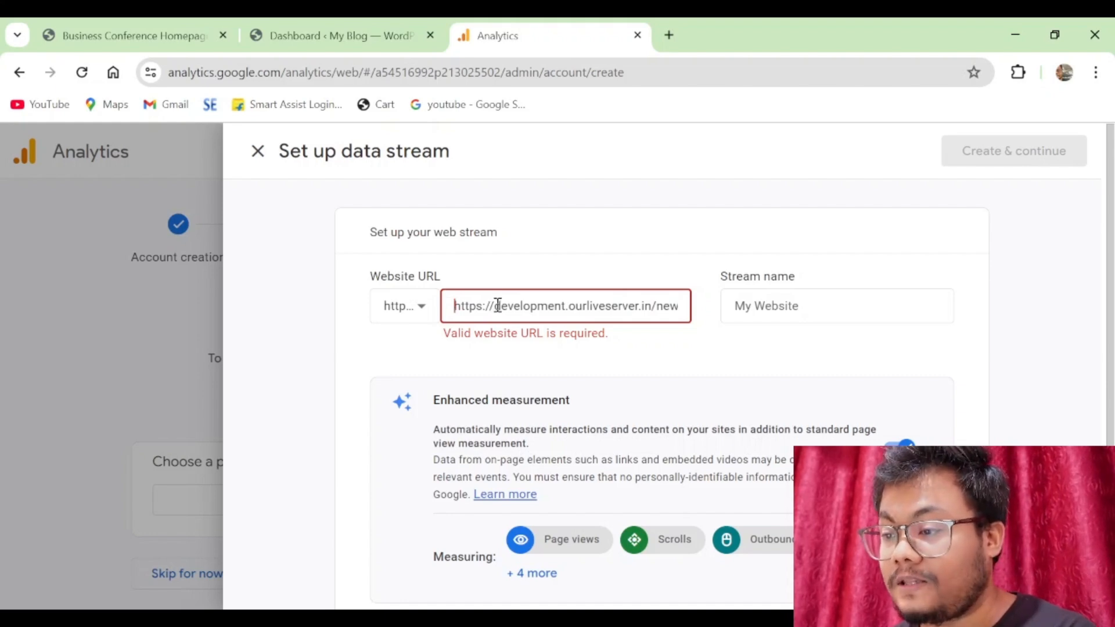
drag(497, 306, 450, 309)
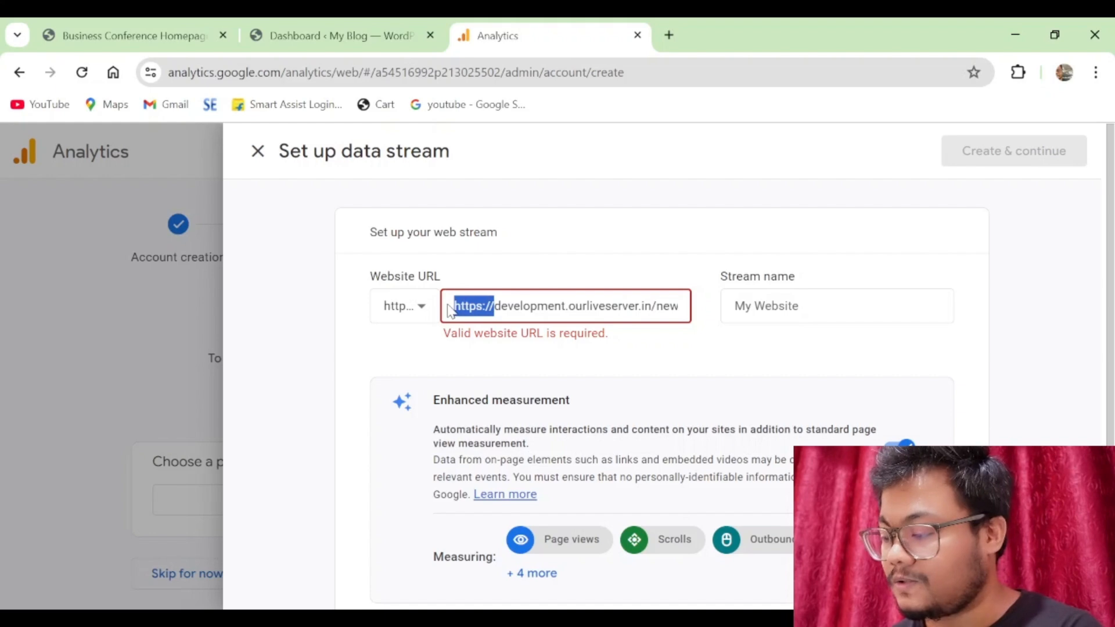
key(BackSpace)
click(424, 308)
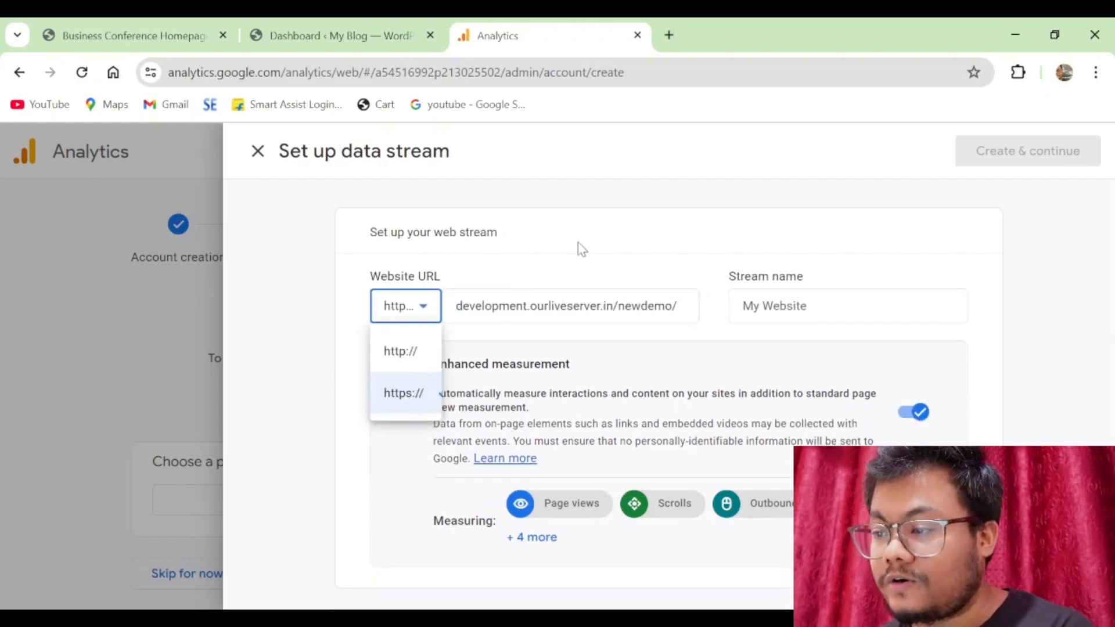
click(719, 278)
- Name the data stream clicksbeforecoffeewebstream
click(785, 305)
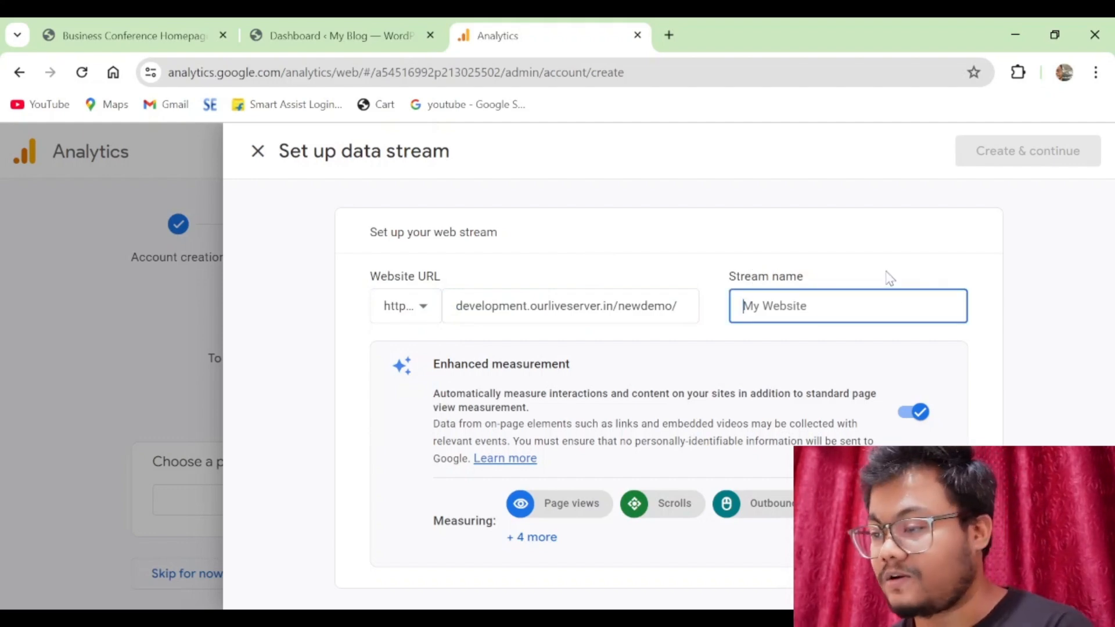
text(clicksbeforecoffee)
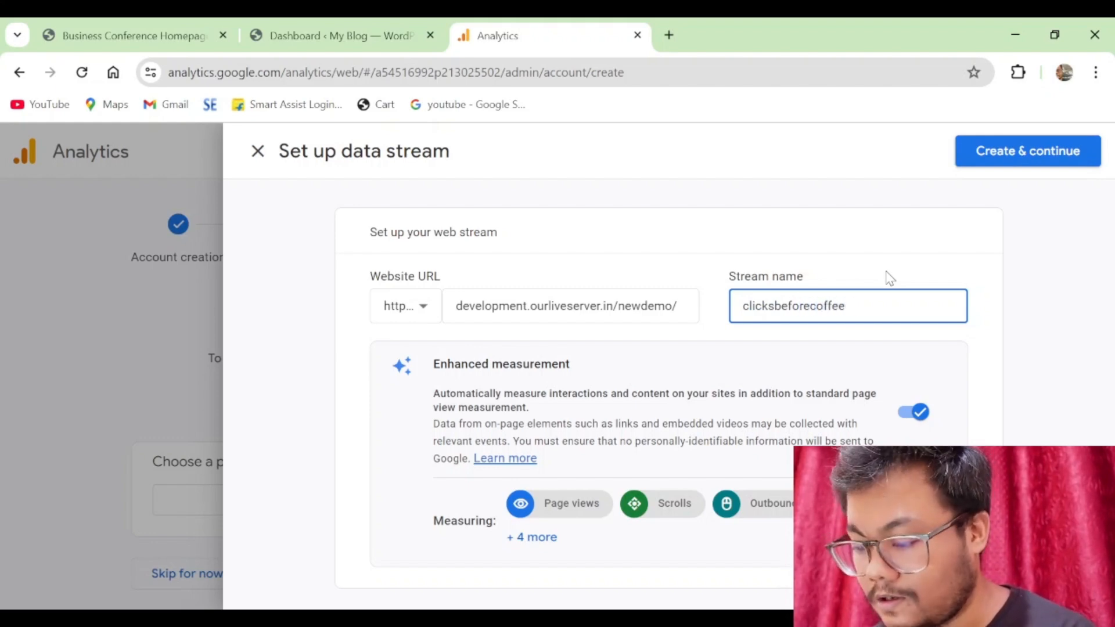
text(ream)
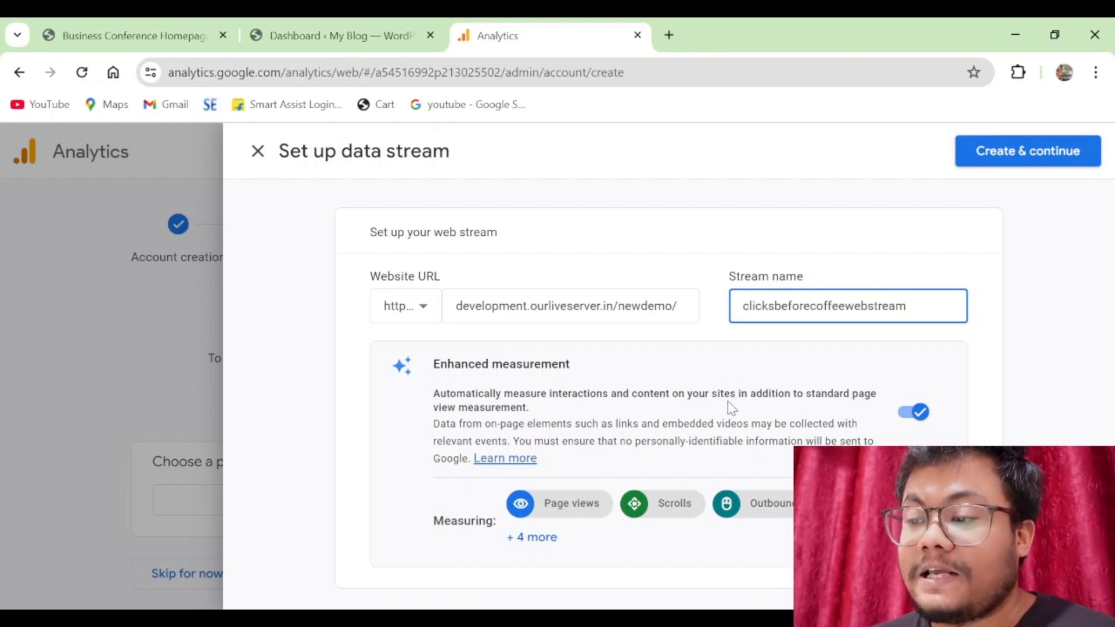
- Review and save the enhanced measurement settings, and create the web data stream
click(917, 520)
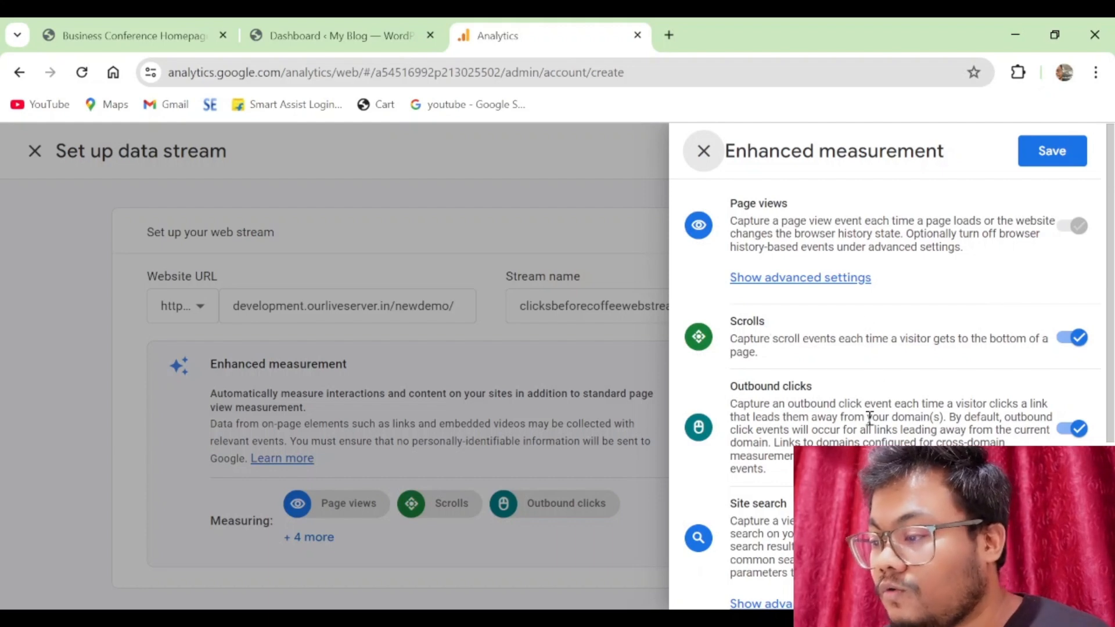
scroll(871, 421, down, 3)
scroll(884, 363, down, 1)
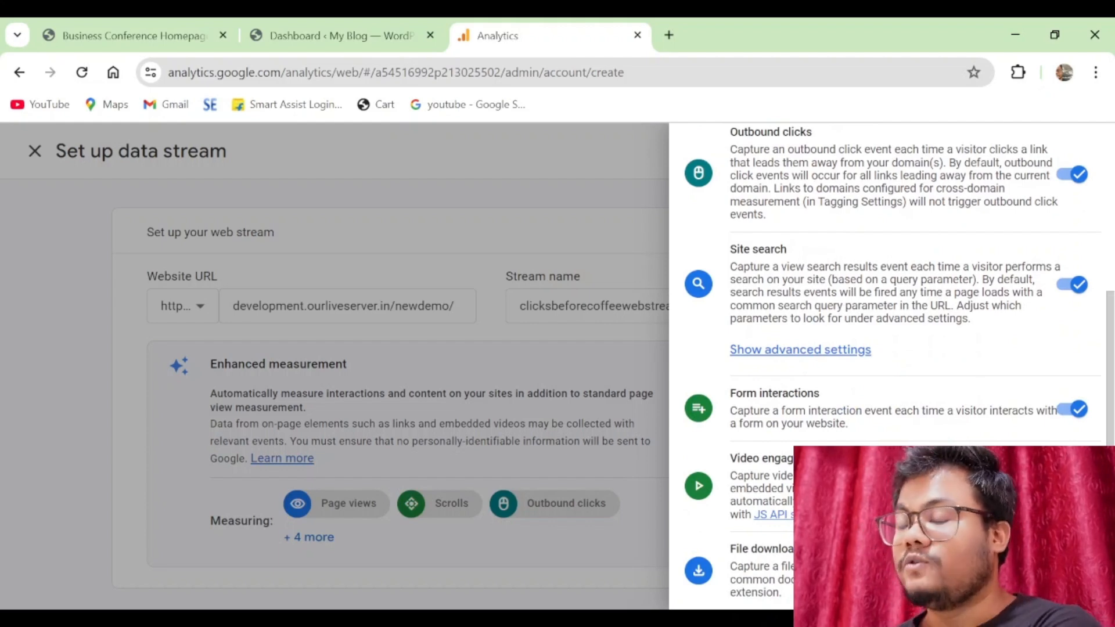
scroll(1077, 238, up, 5)
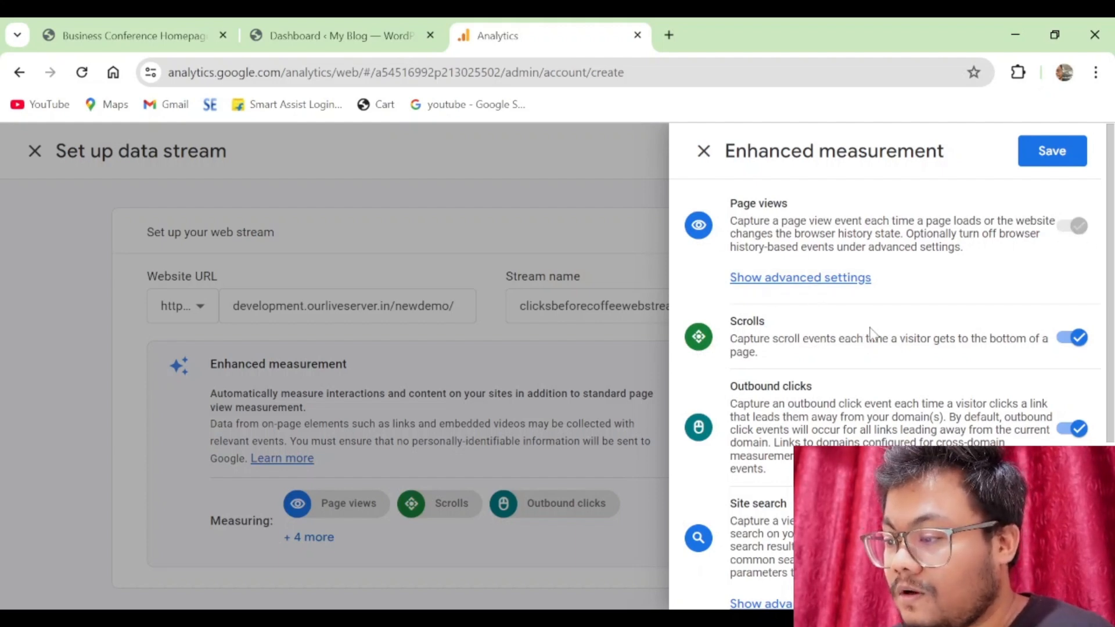
scroll(863, 344, down, 4)
scroll(917, 436, up, 5)
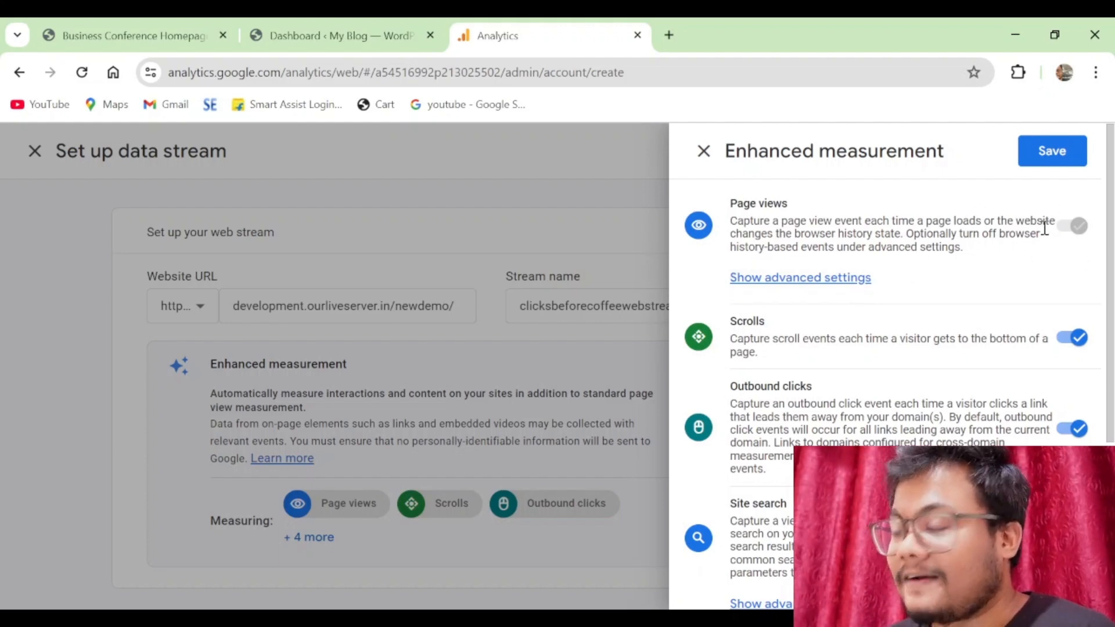
click(1020, 153)
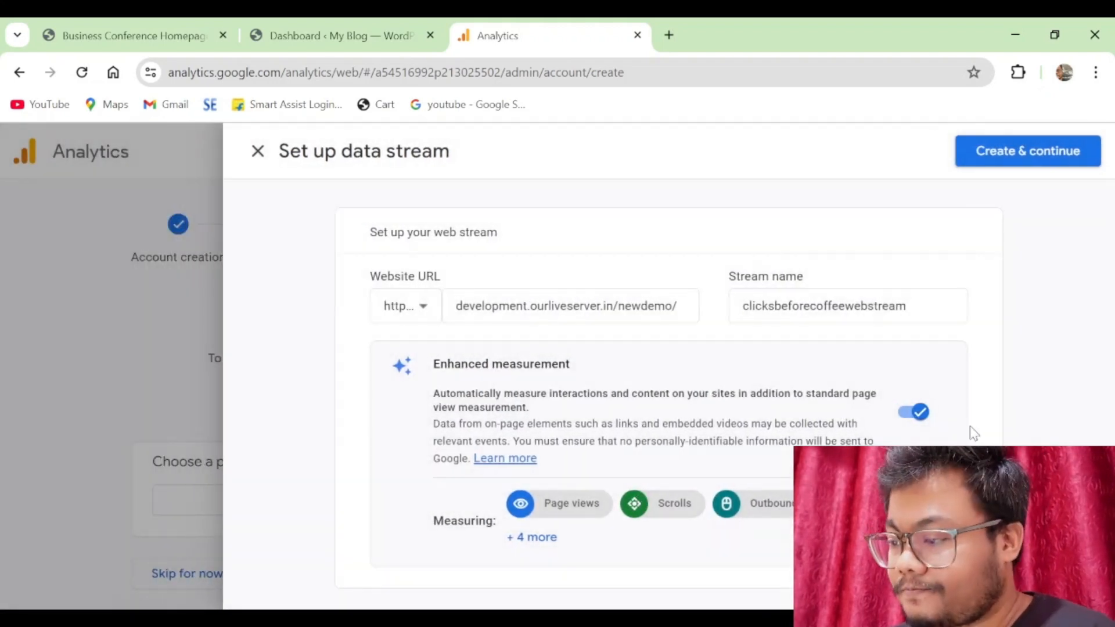
click(1004, 150)
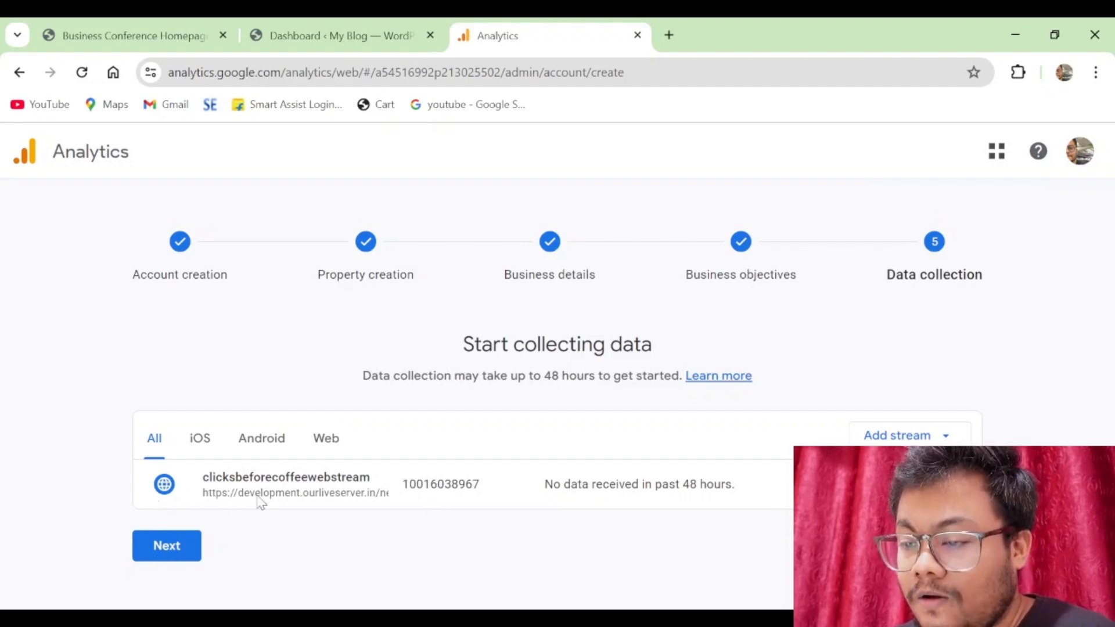
- Proceed to the Google tag setup, choose manual installation and reveal the additional installation options
click(168, 549)
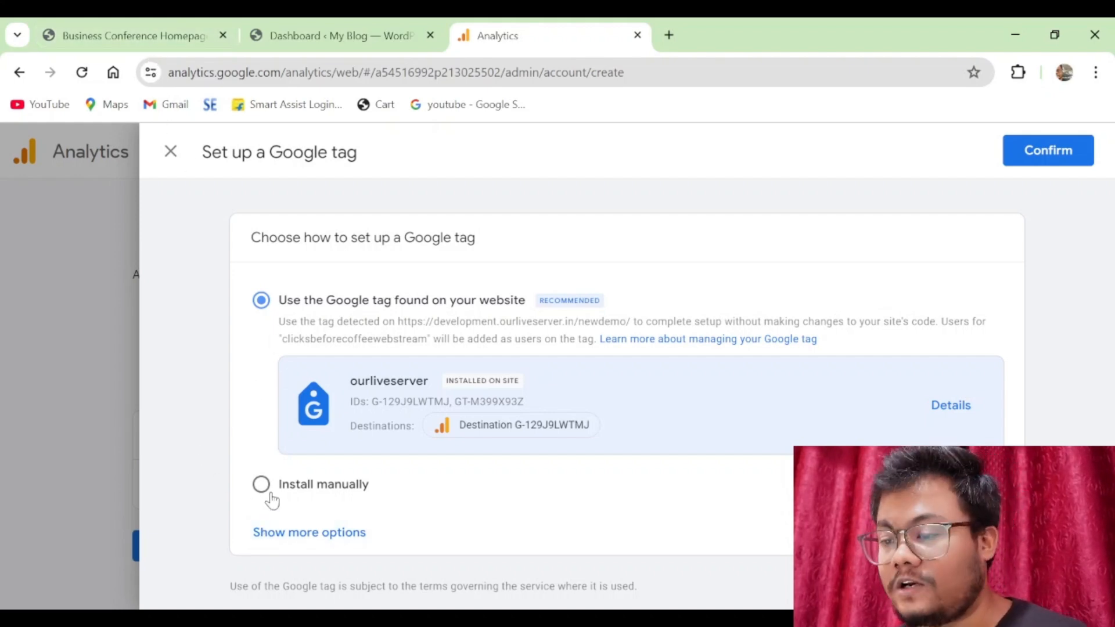
click(351, 493)
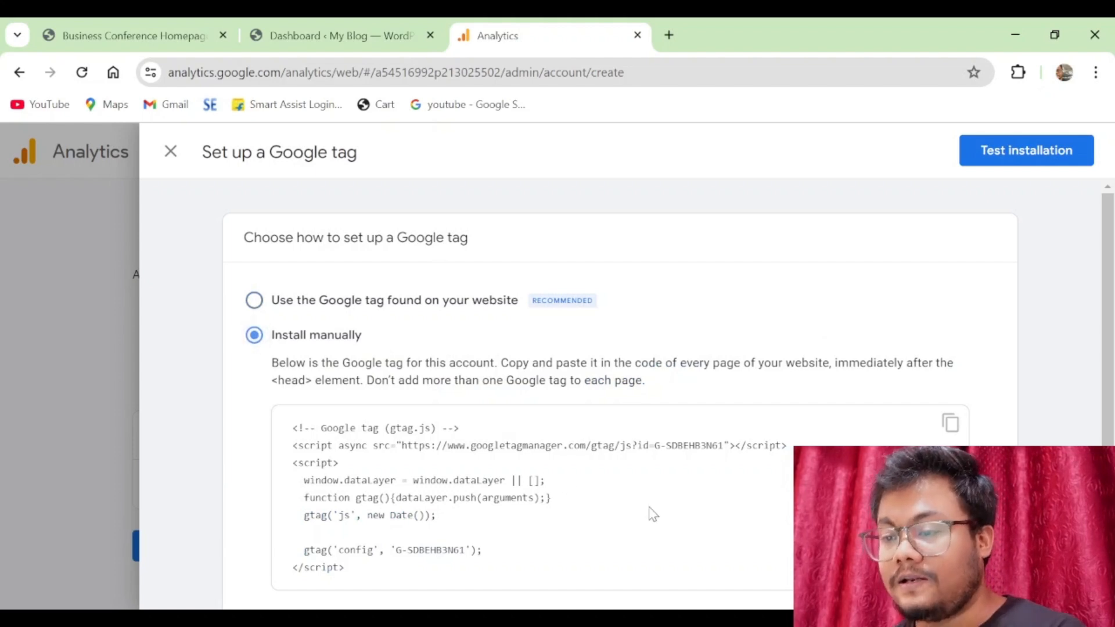
scroll(649, 515, down, 3)
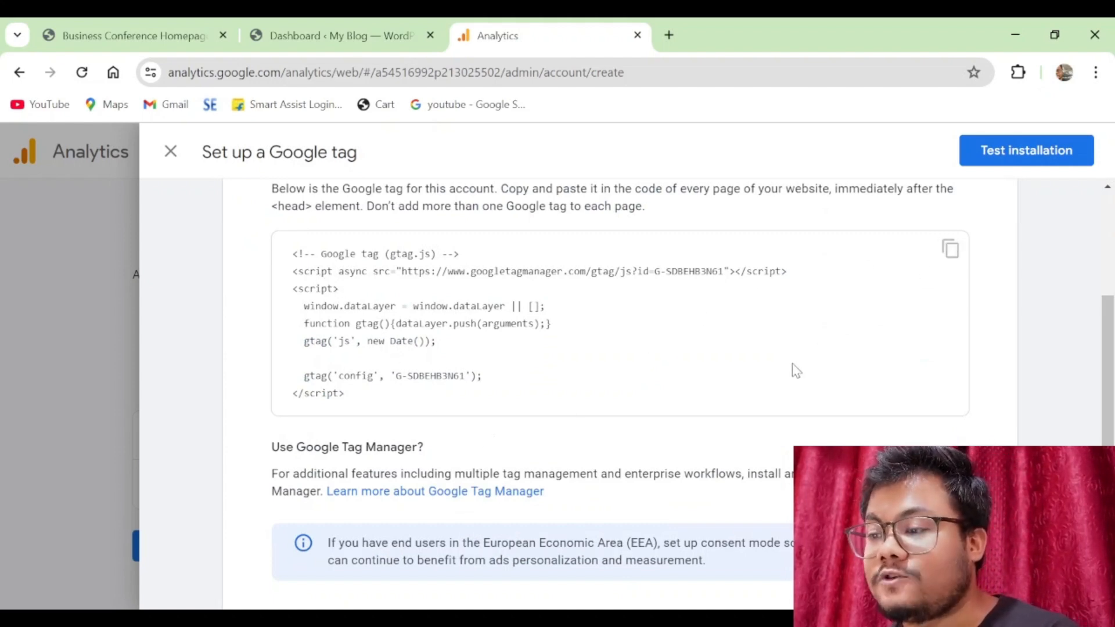
scroll(792, 365, up, 2)
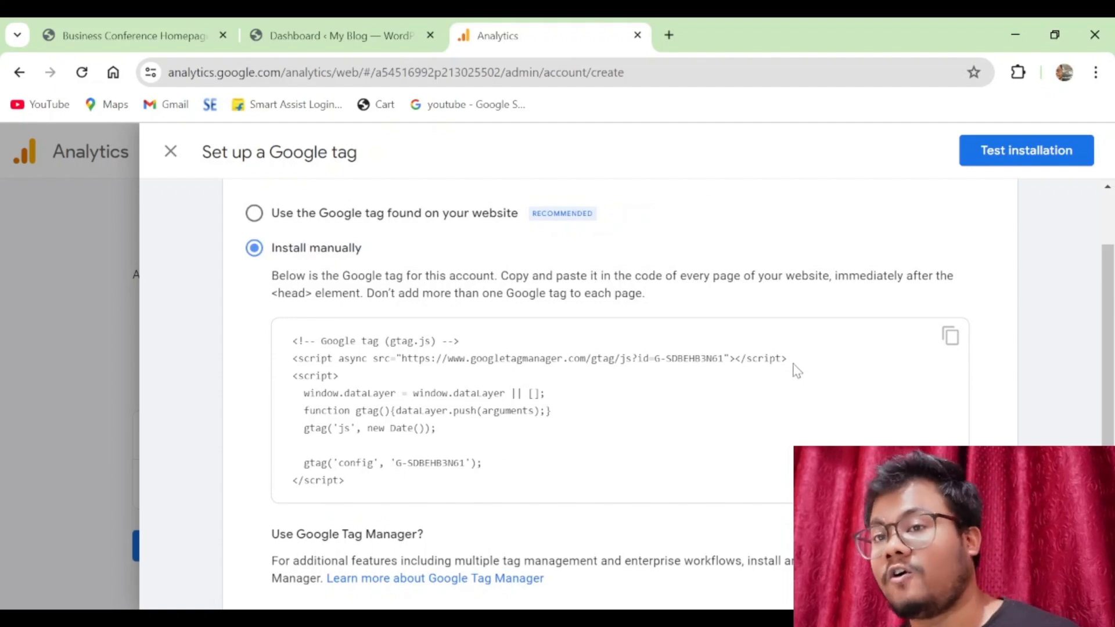
scroll(795, 369, down, 3)
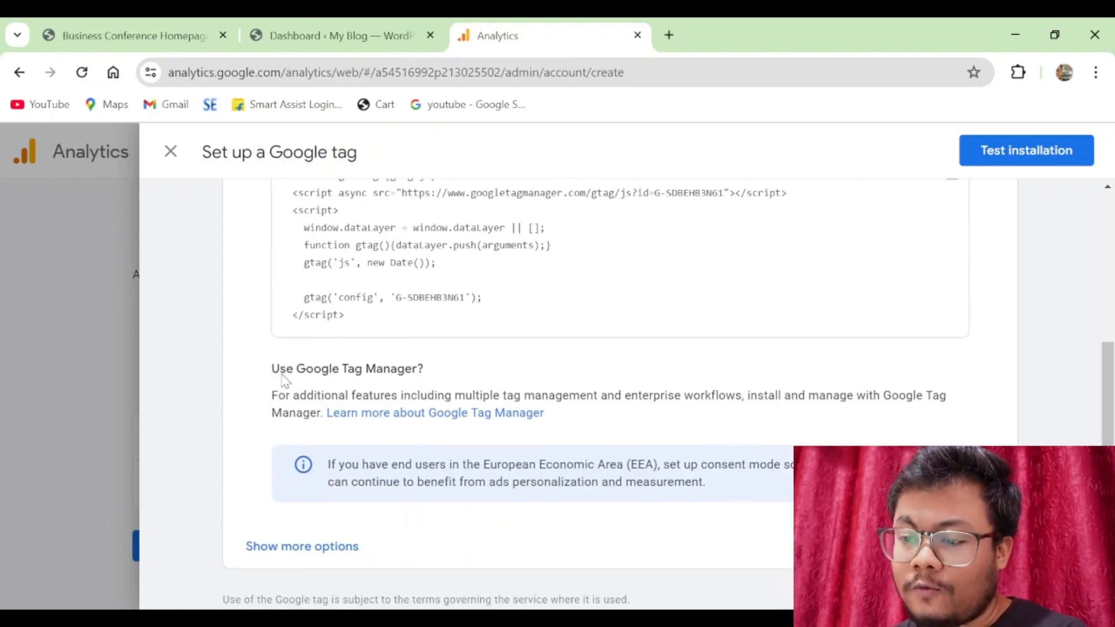
click(305, 549)
scroll(708, 441, down, 1)
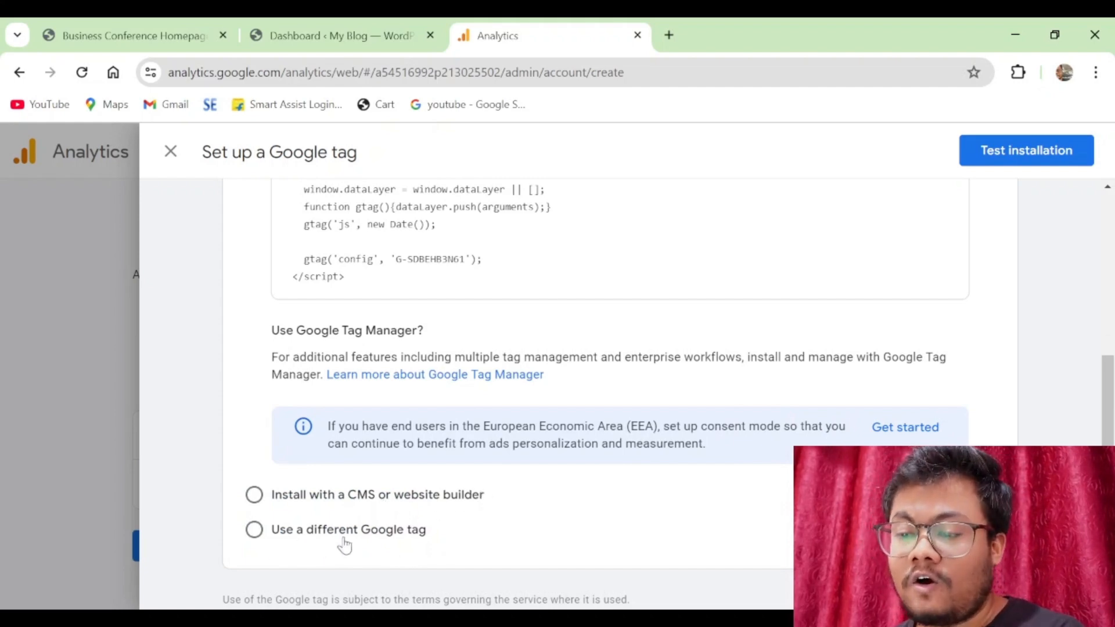
- Copy the Google tag code for manual installation and switch to the WordPress dashboard
scroll(522, 458, up, 3)
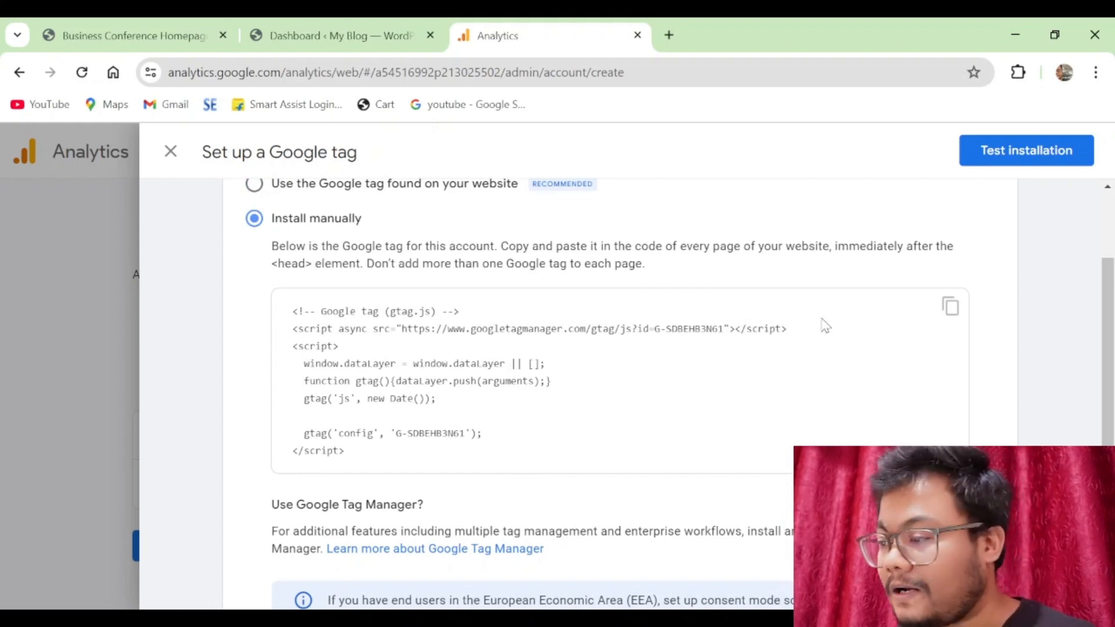
click(950, 306)
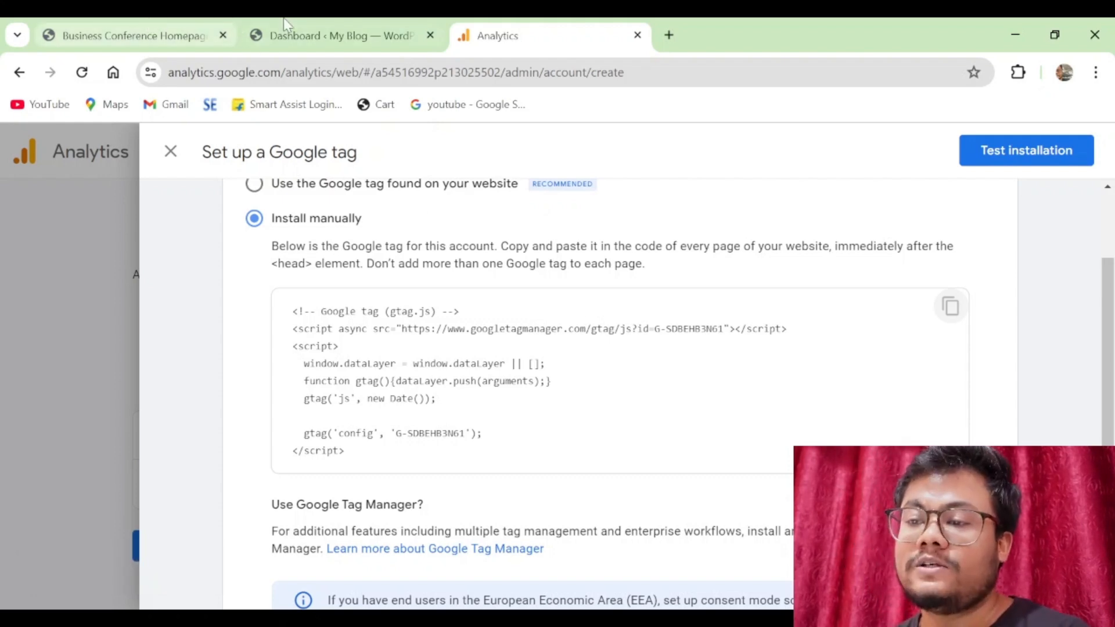
click(297, 35)
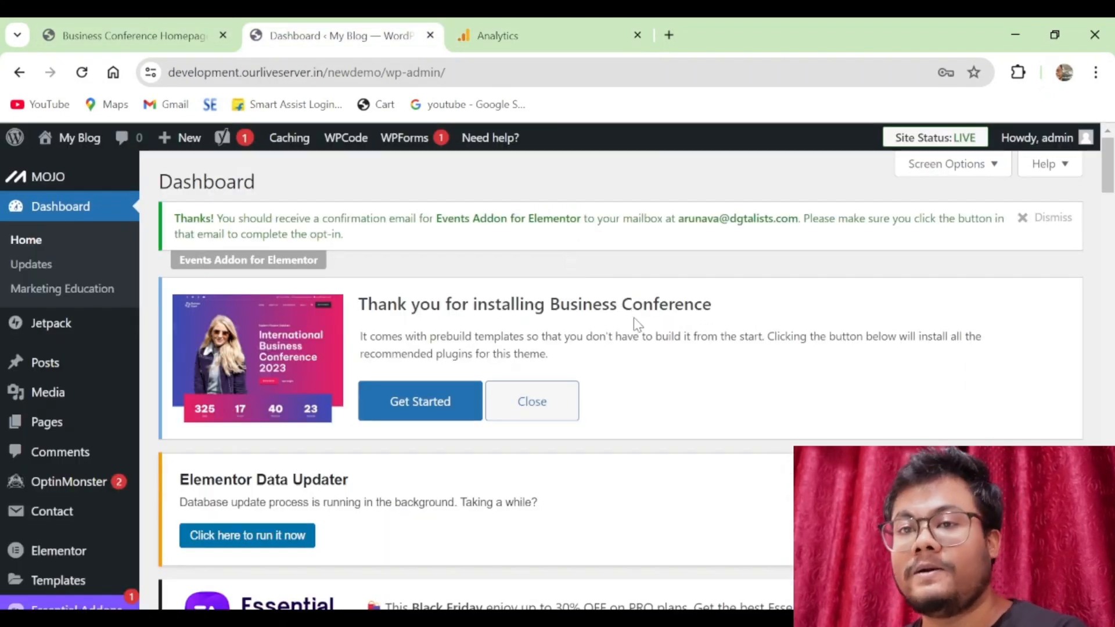
- Open the WordPress Theme File Editor and load the Bizberg parent theme for editing
scroll(69, 464, down, 2)
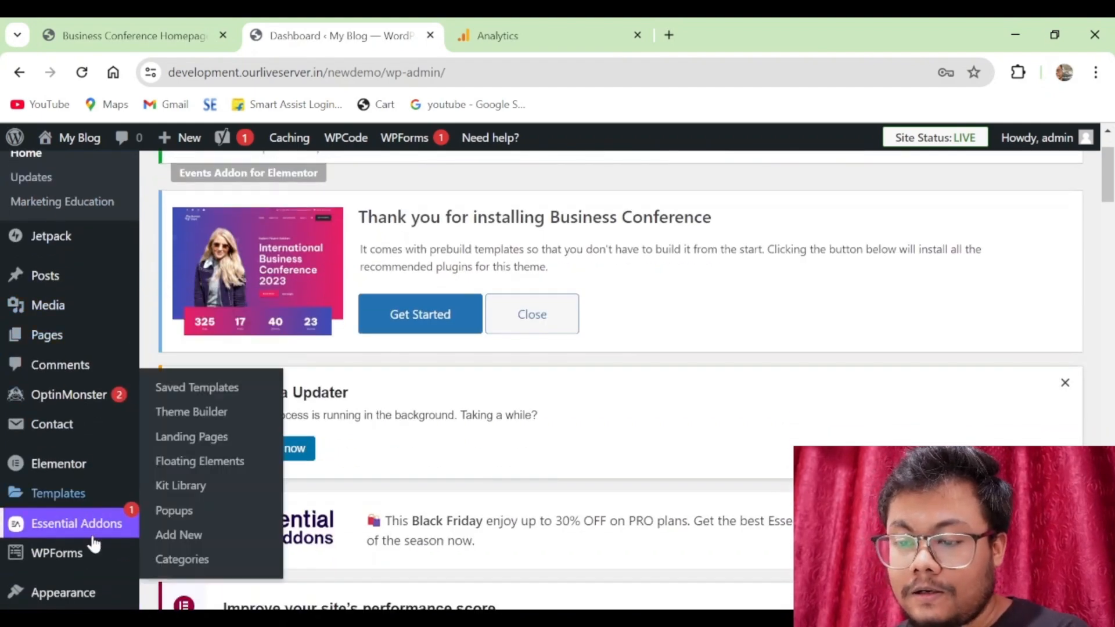
scroll(94, 543, down, 5)
click(89, 311)
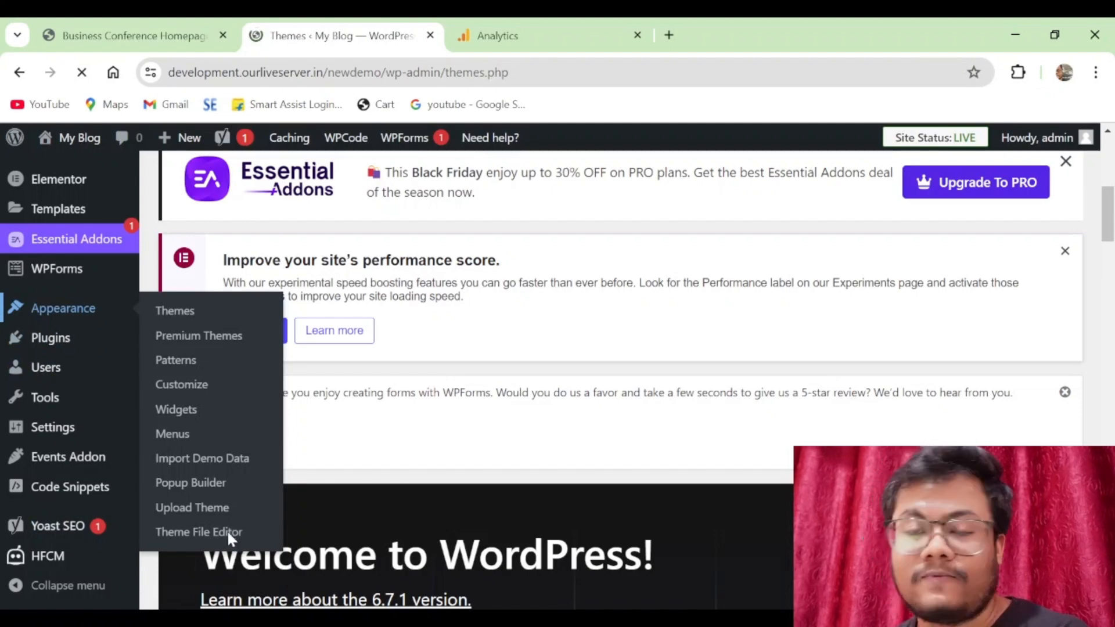
scroll(312, 328, down, 4)
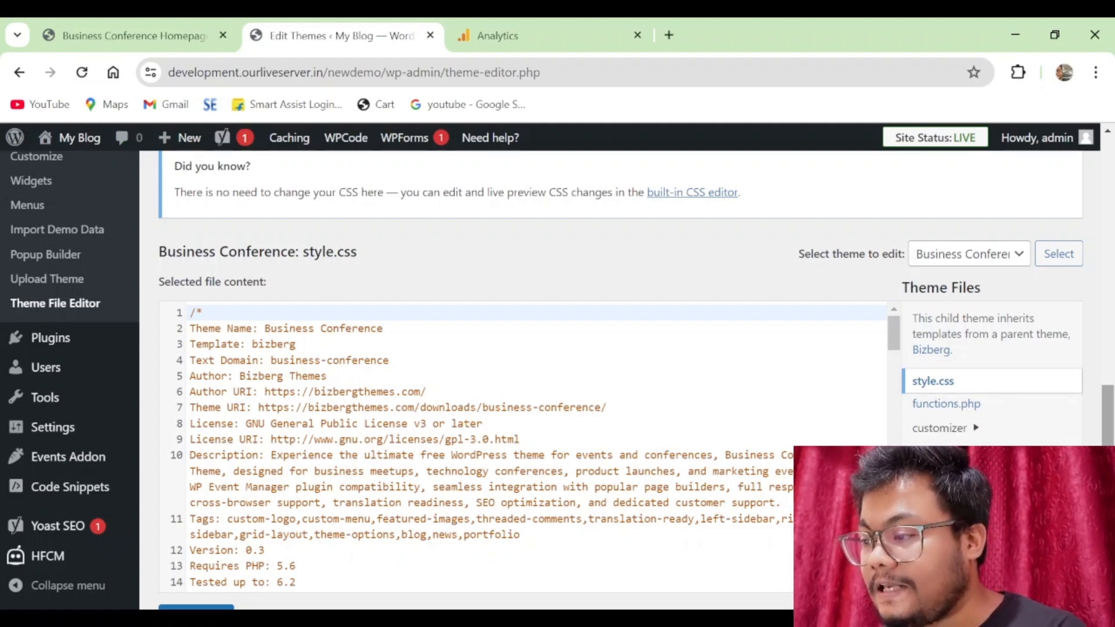
click(1017, 256)
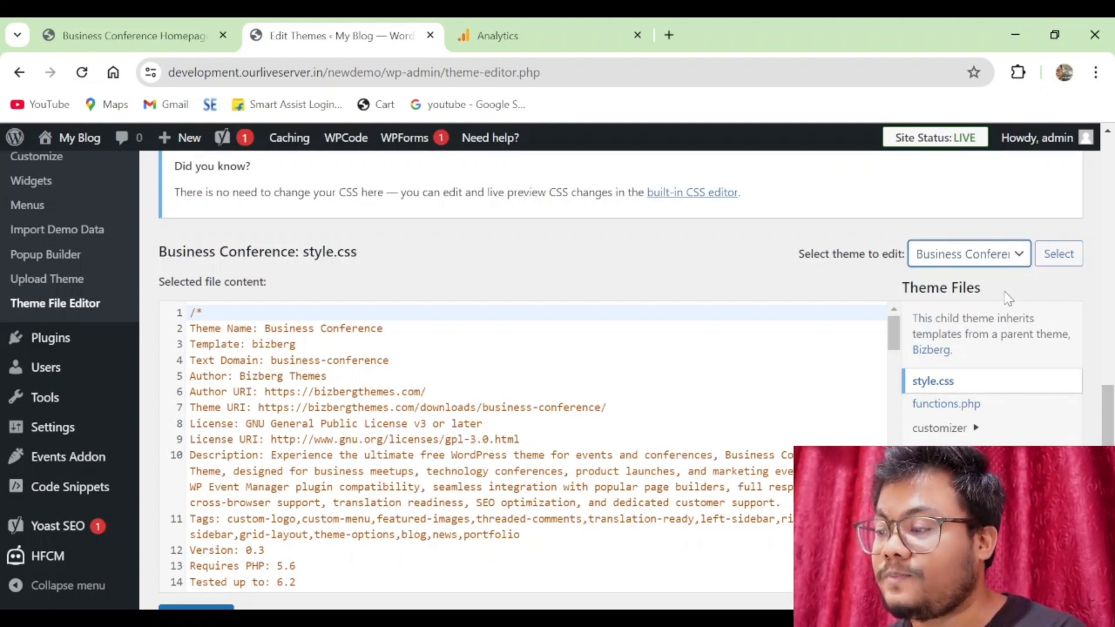
click(990, 282)
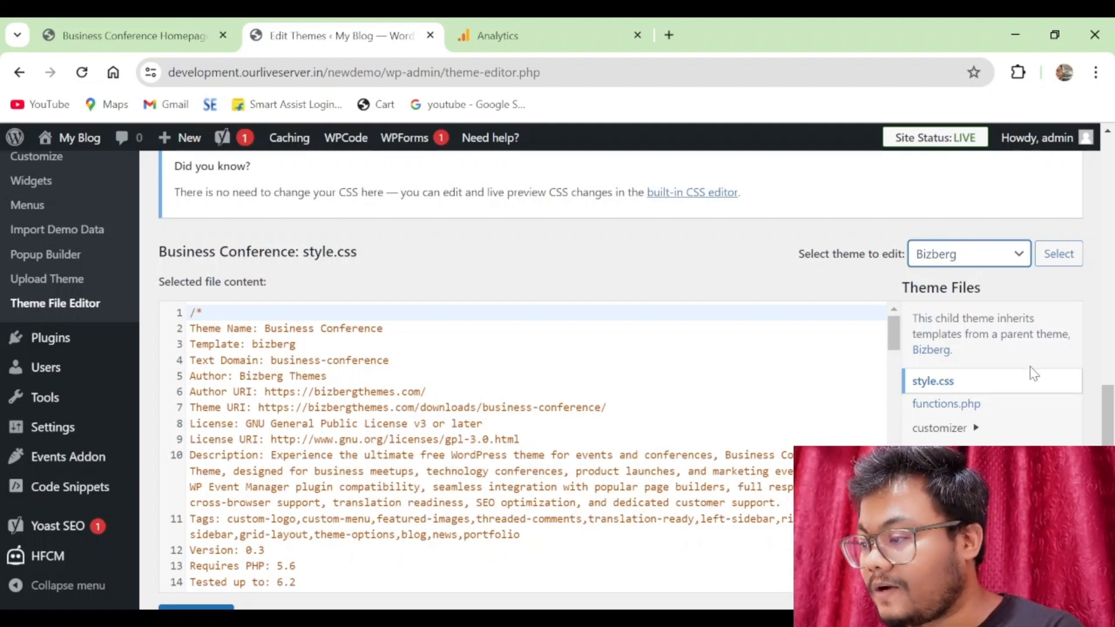
click(1058, 254)
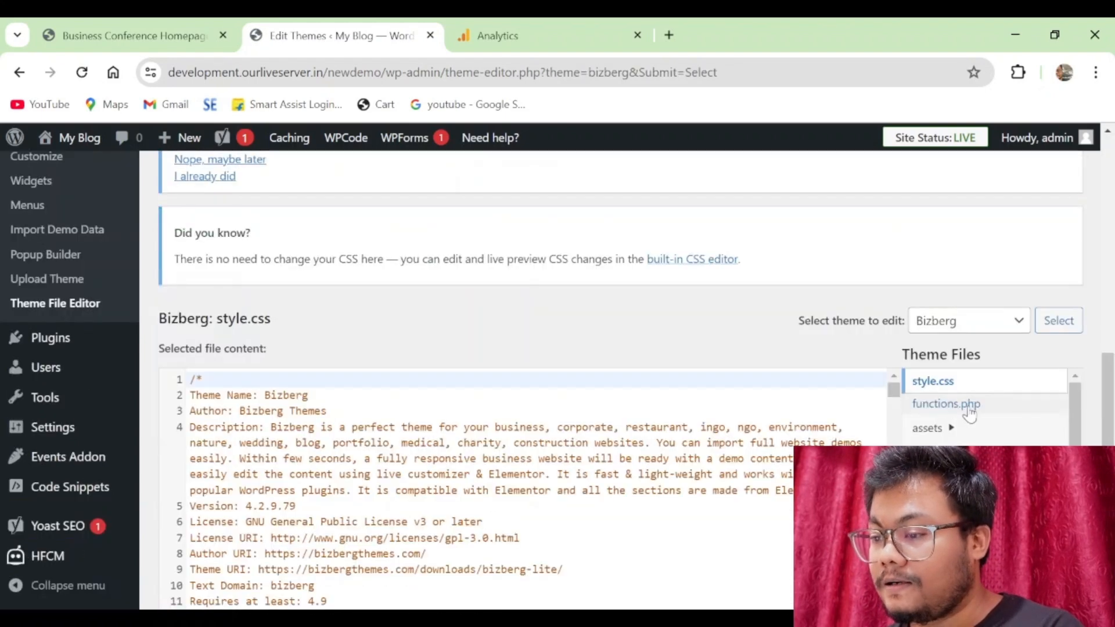
- Open the Bizberg theme's header.php and highlight the Google Tag Manager code directly below the opening head tag
scroll(998, 406, down, 3)
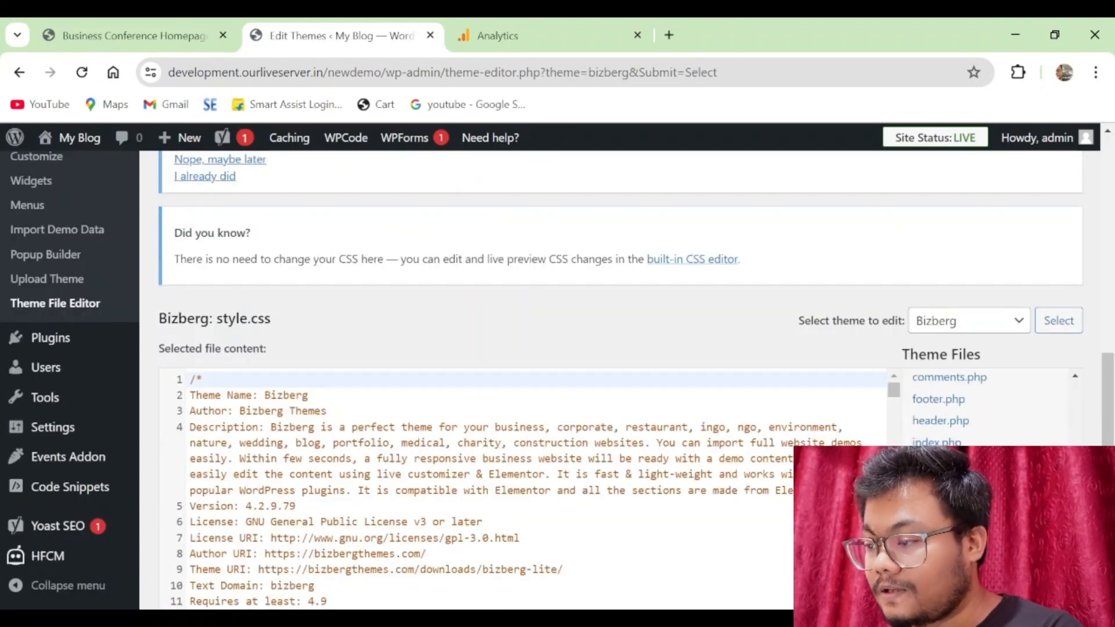
click(954, 430)
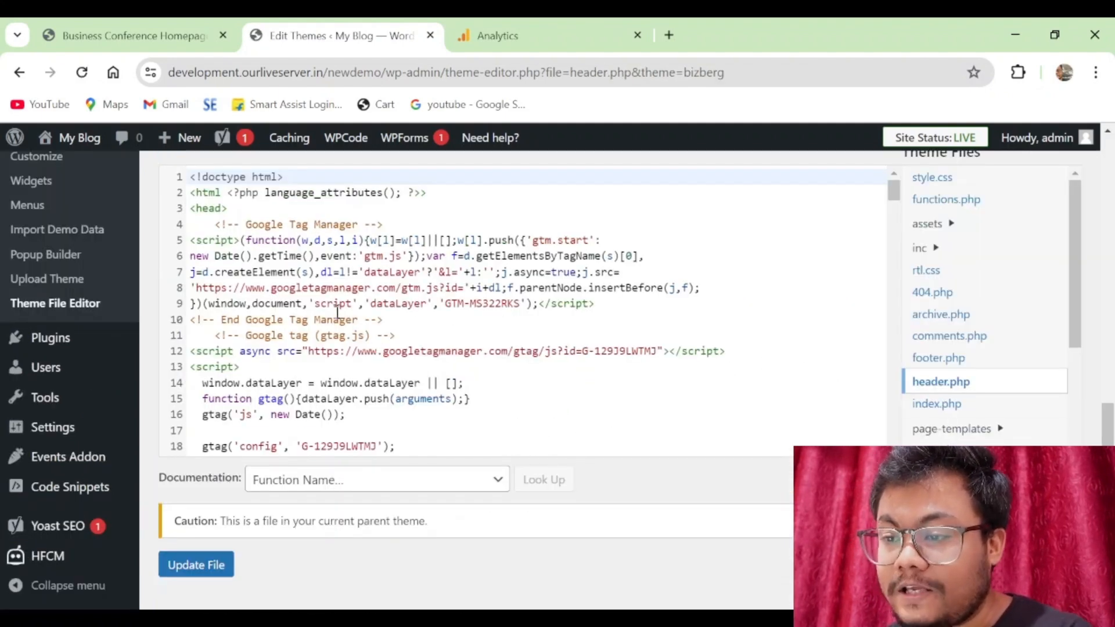
click(255, 212)
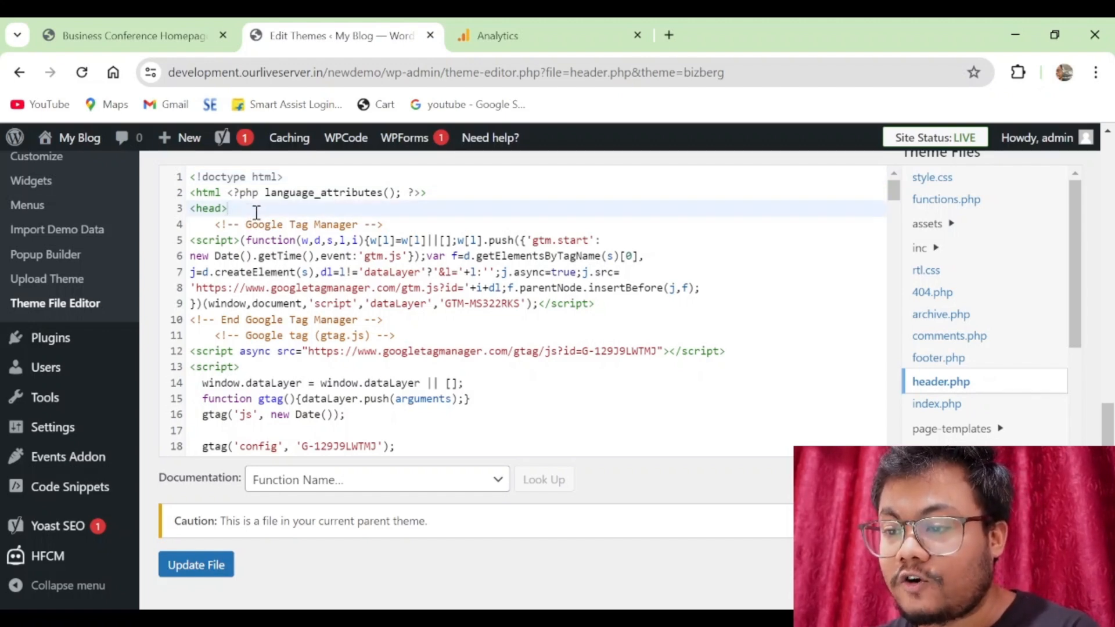
drag(214, 224, 680, 334)
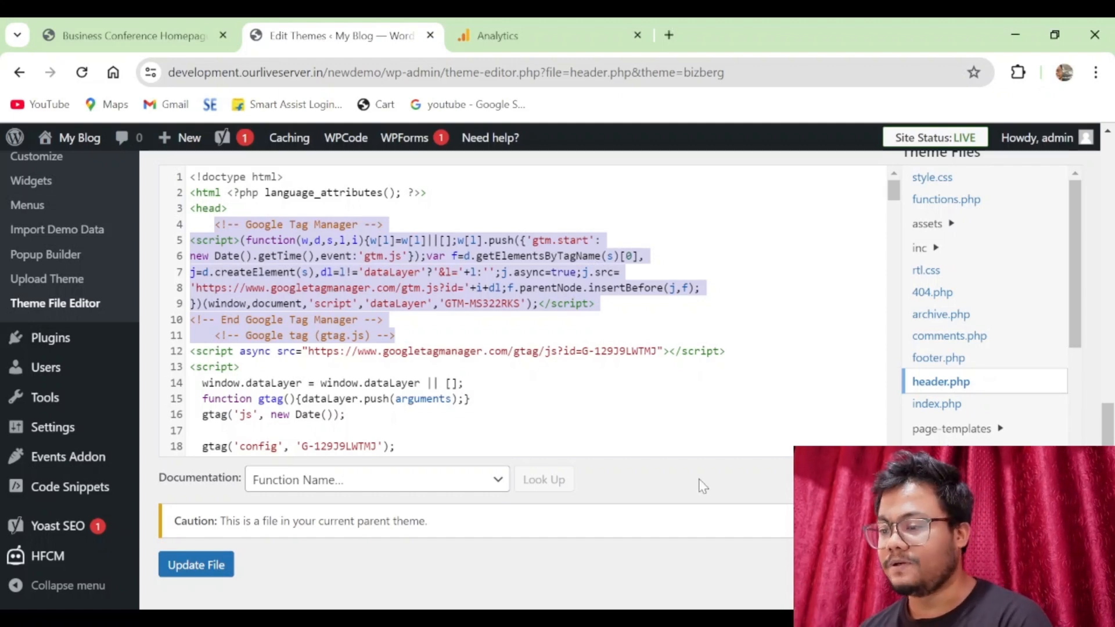
- Switch back to Google Analytics, review the manual Google tag instructions and test the installation
click(525, 36)
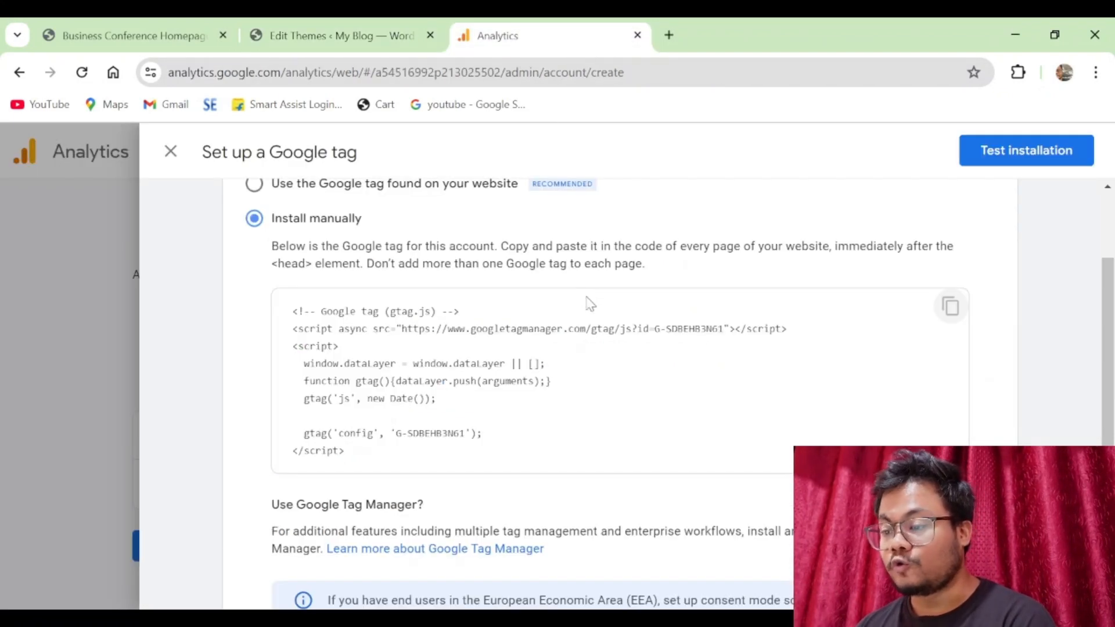
scroll(828, 383, down, 3)
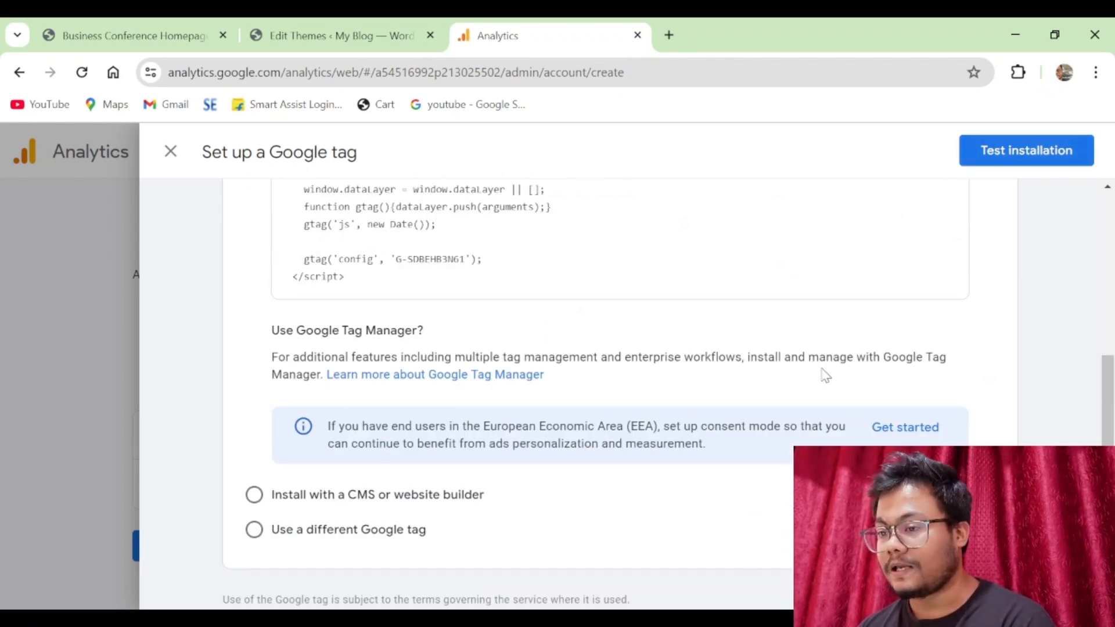
scroll(821, 373, up, 5)
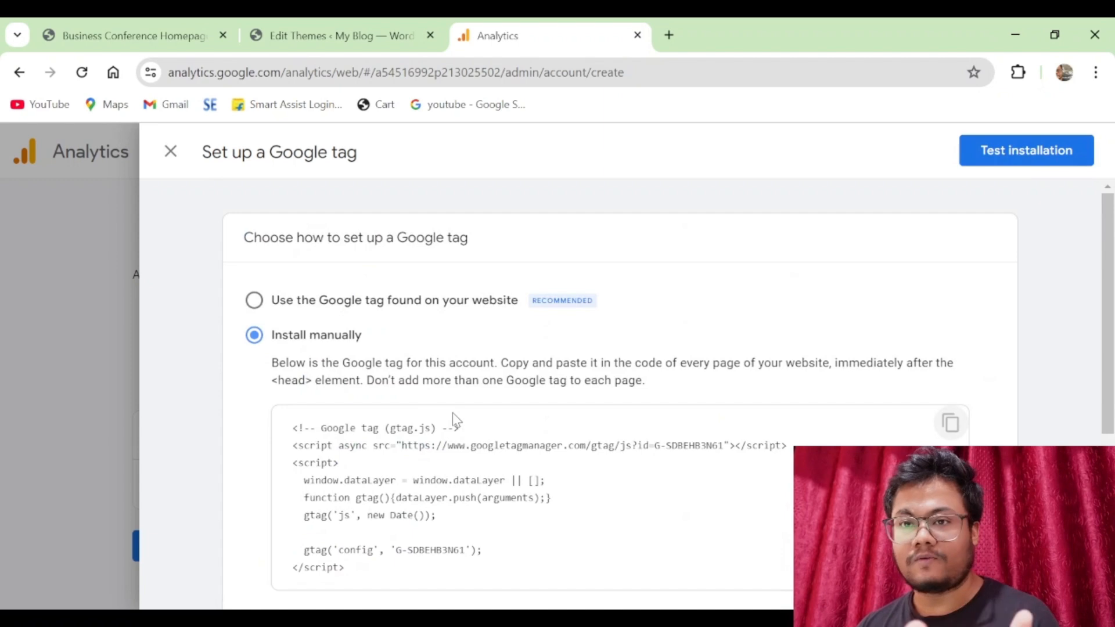
click(1034, 151)
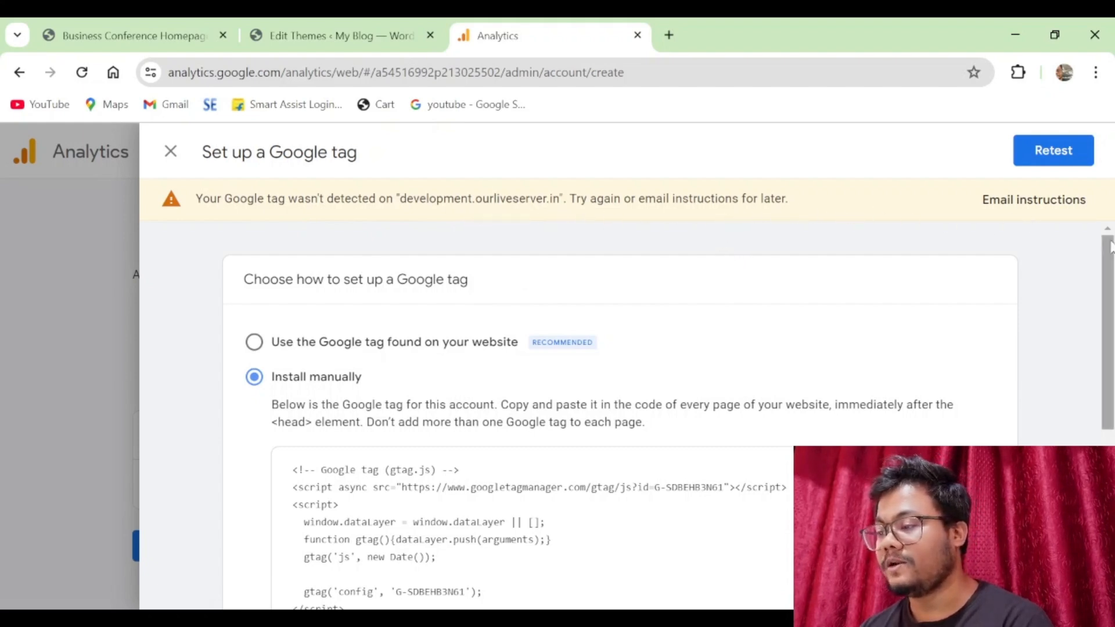
- Confirm setup with the Google tag found on the website and highlight the measurement ID in the web stream details
scroll(731, 425, down, 5)
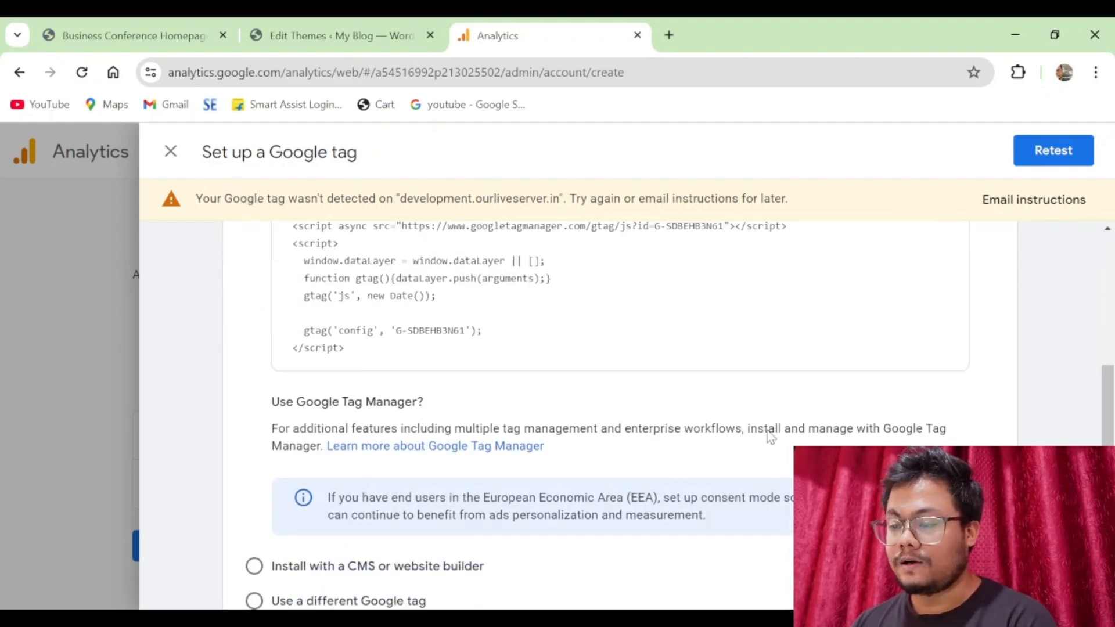
scroll(770, 435, up, 5)
click(254, 342)
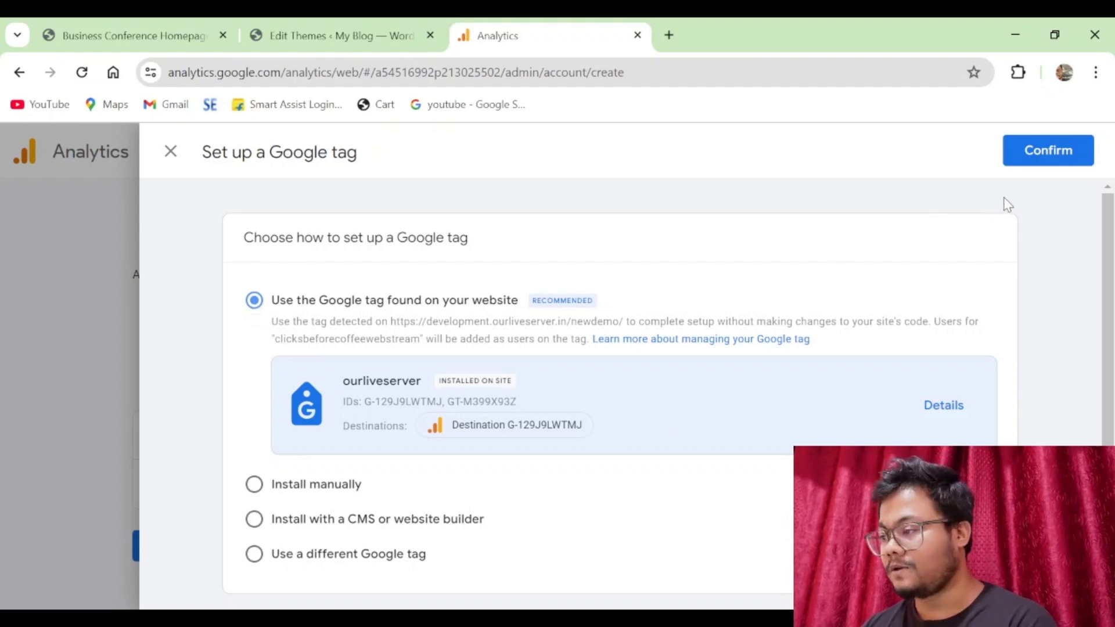
click(1056, 154)
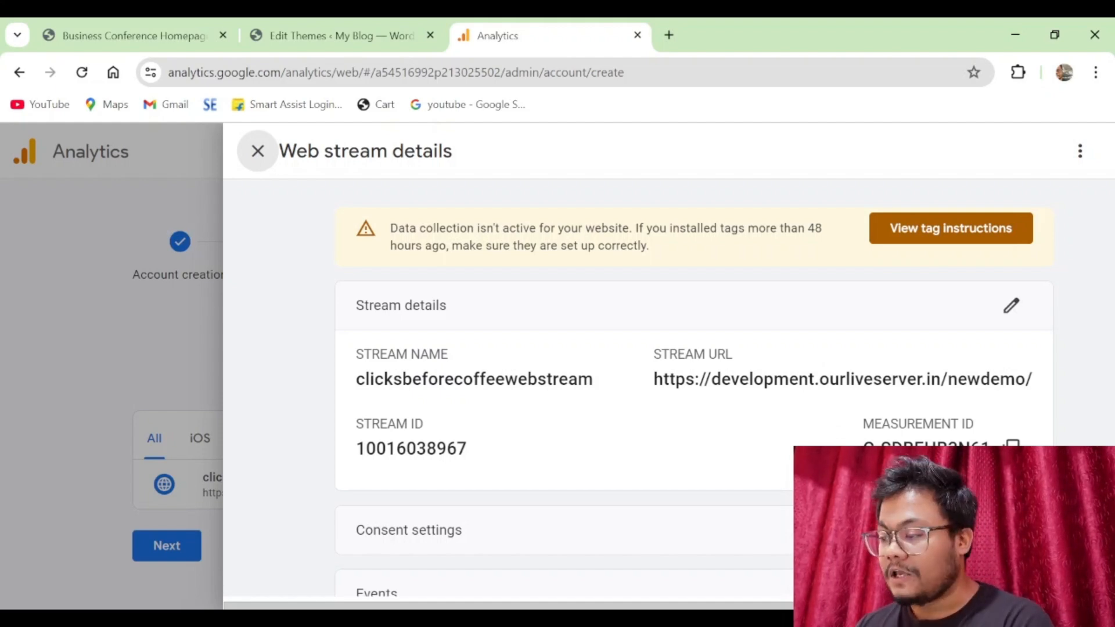
drag(863, 423, 980, 445)
double_click(914, 441)
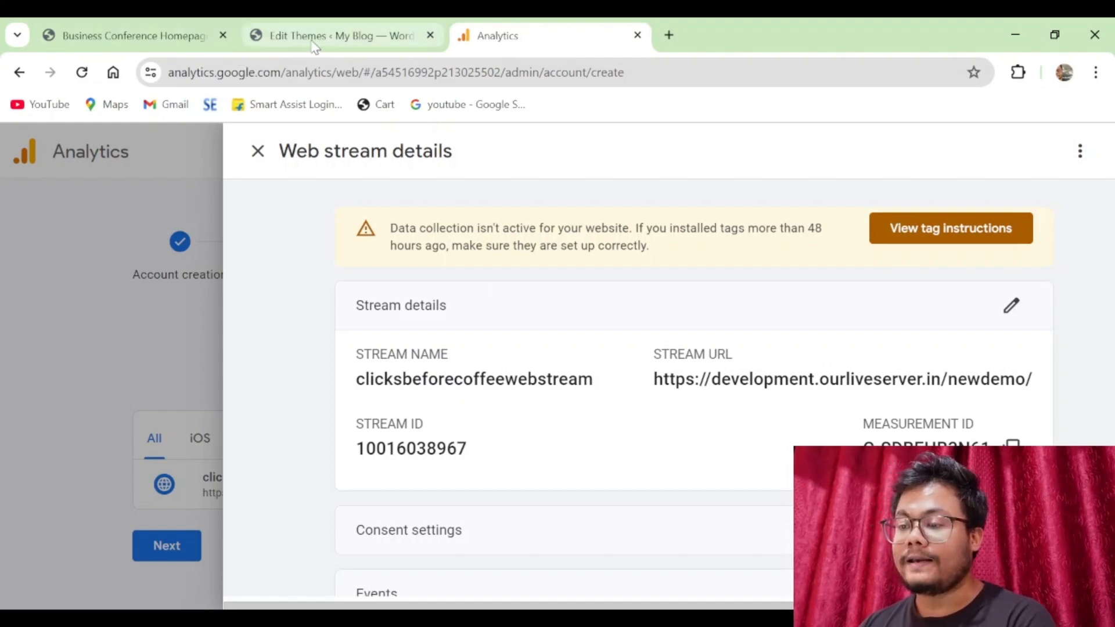
- Search Google for "tag manager" in a new browser tab and open Google Tag Manager
click(669, 34)
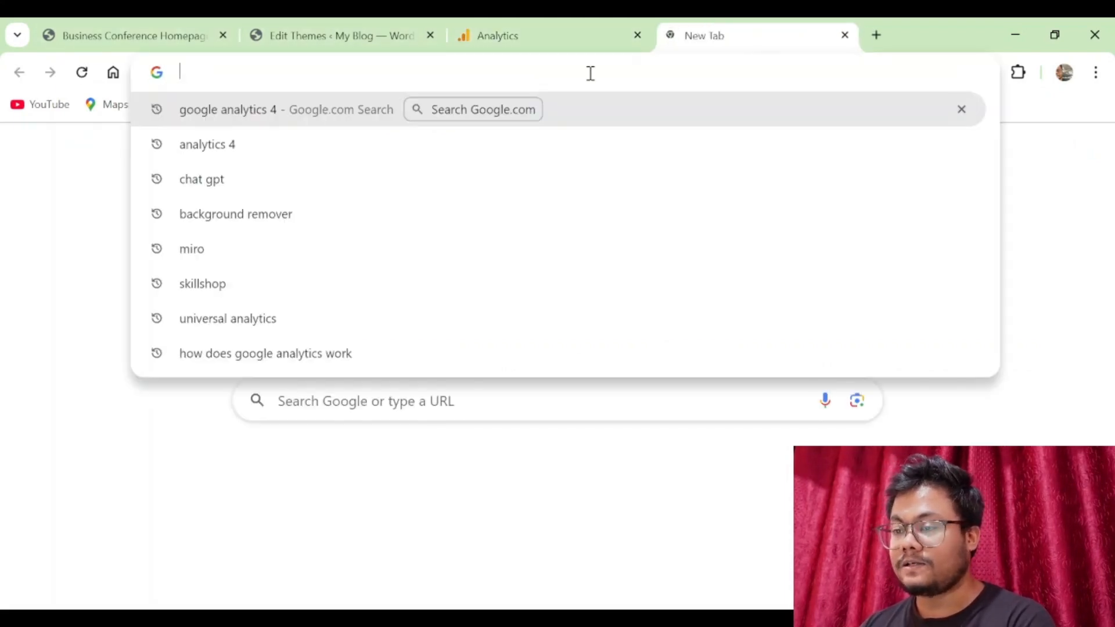
text(tag m)
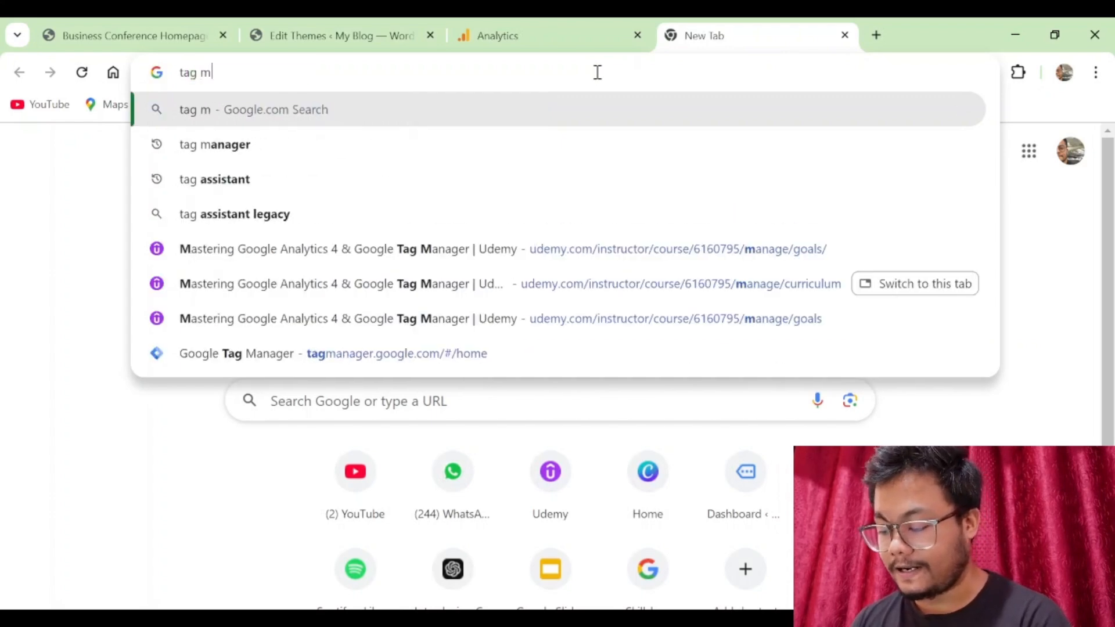
text(anager)
key(Return)
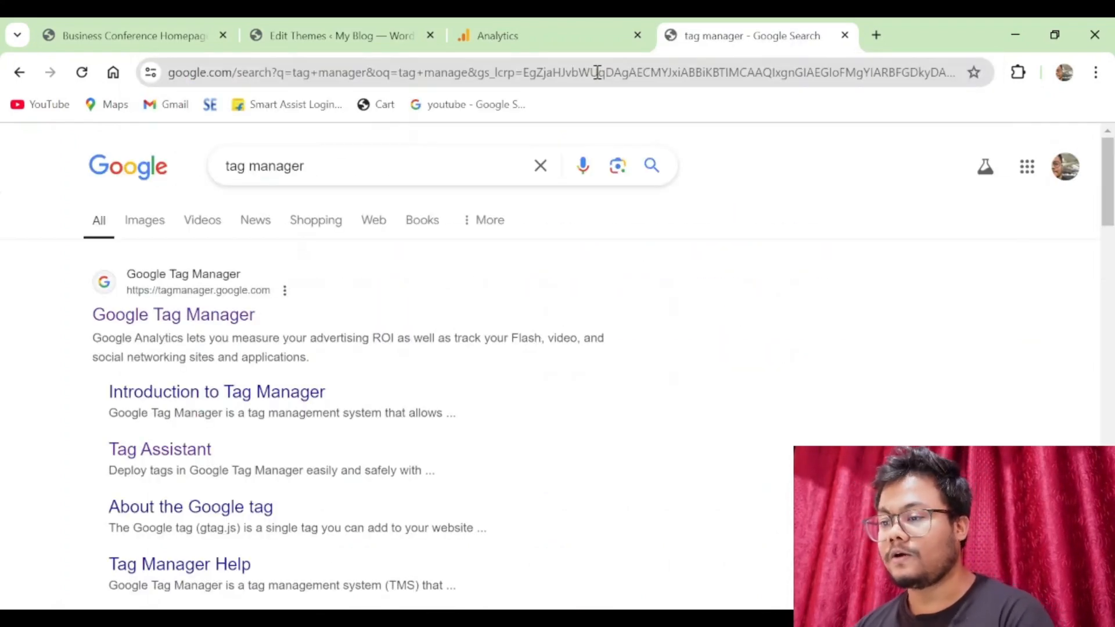
click(212, 319)
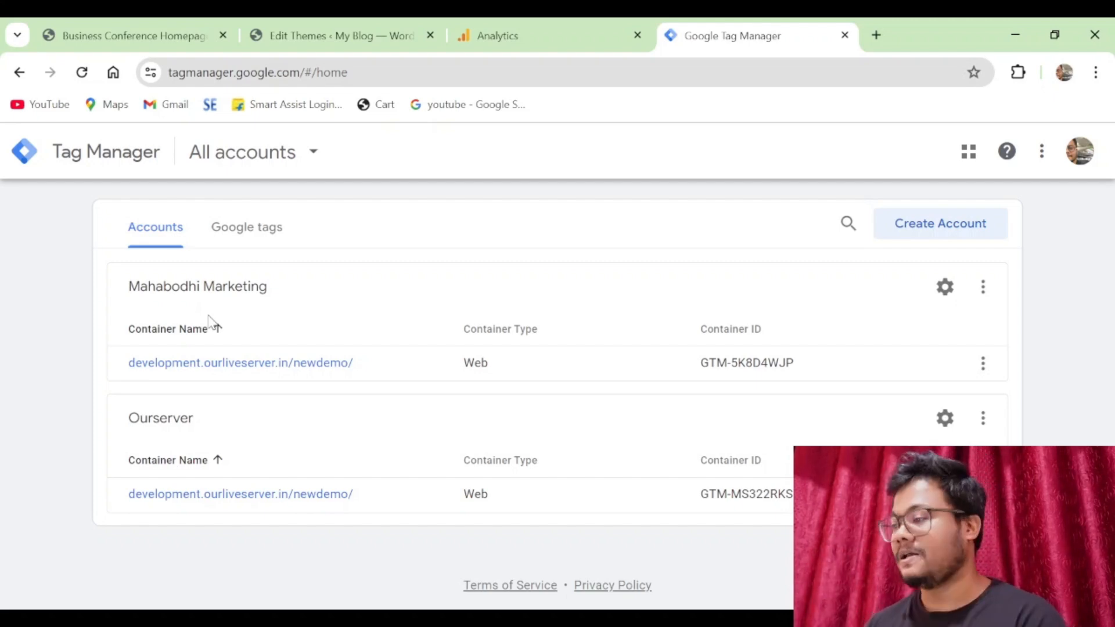
- Start a new Tag Manager account and name it "clicks before coffee"
click(939, 232)
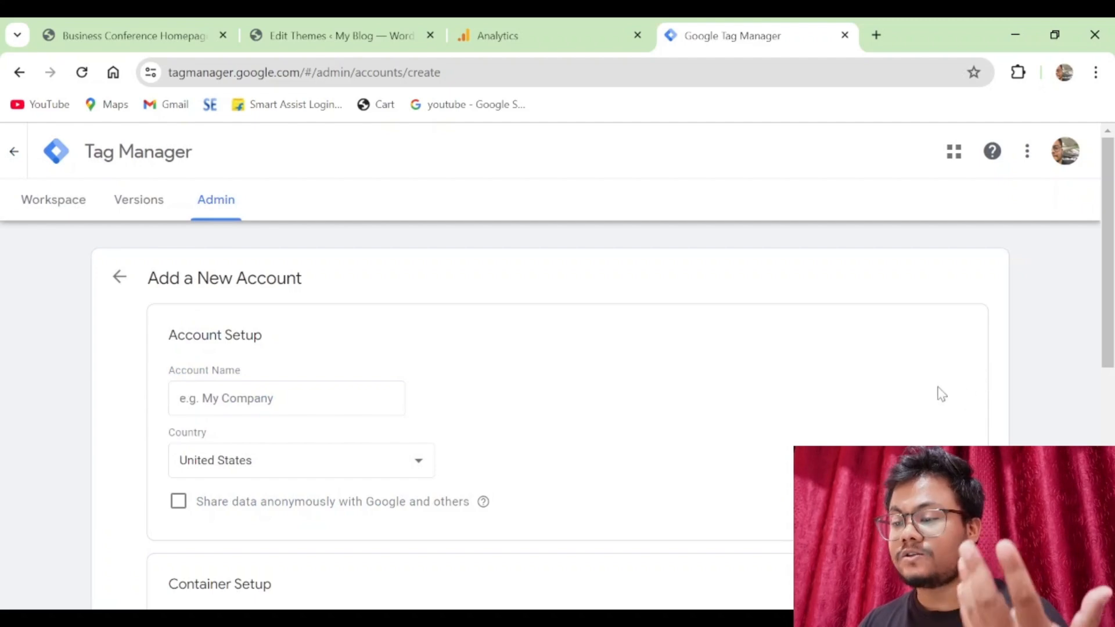
scroll(920, 393, down, 2)
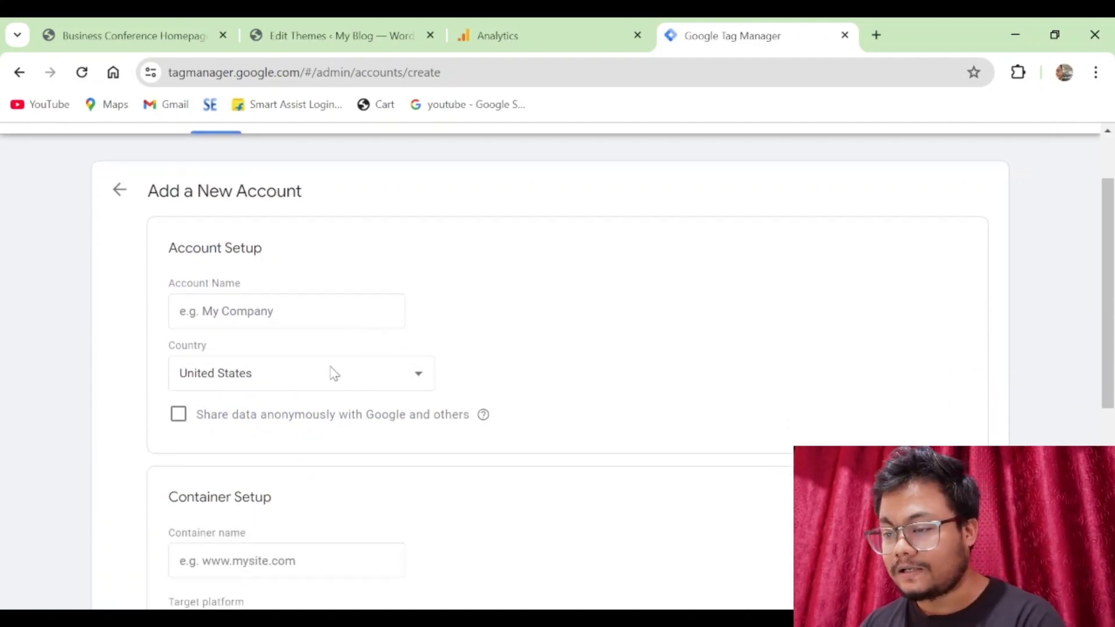
click(312, 320)
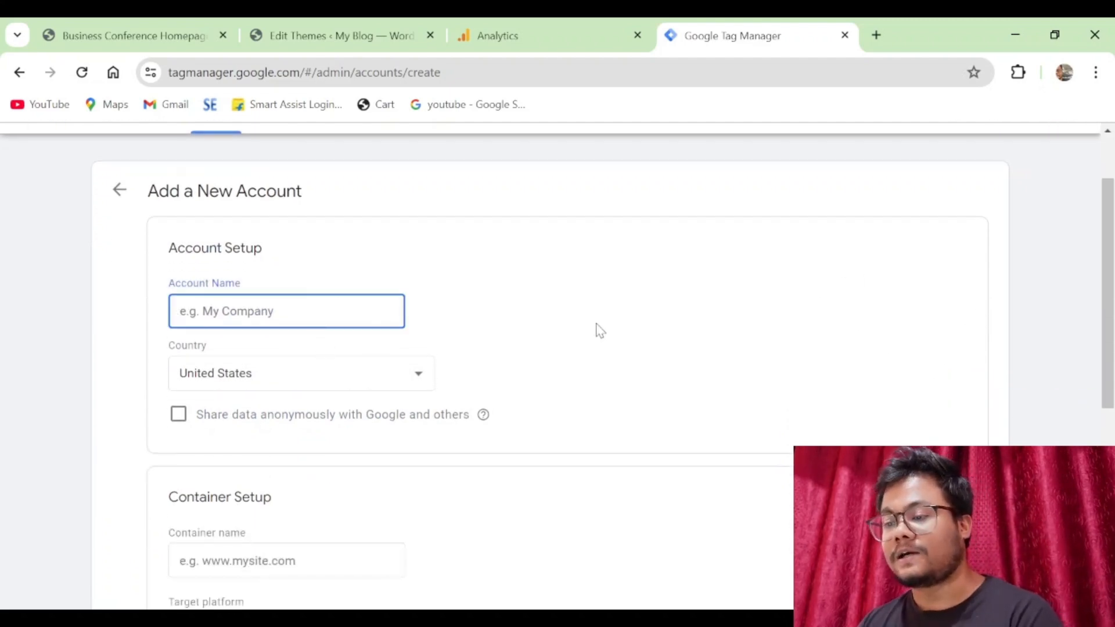
text(c)
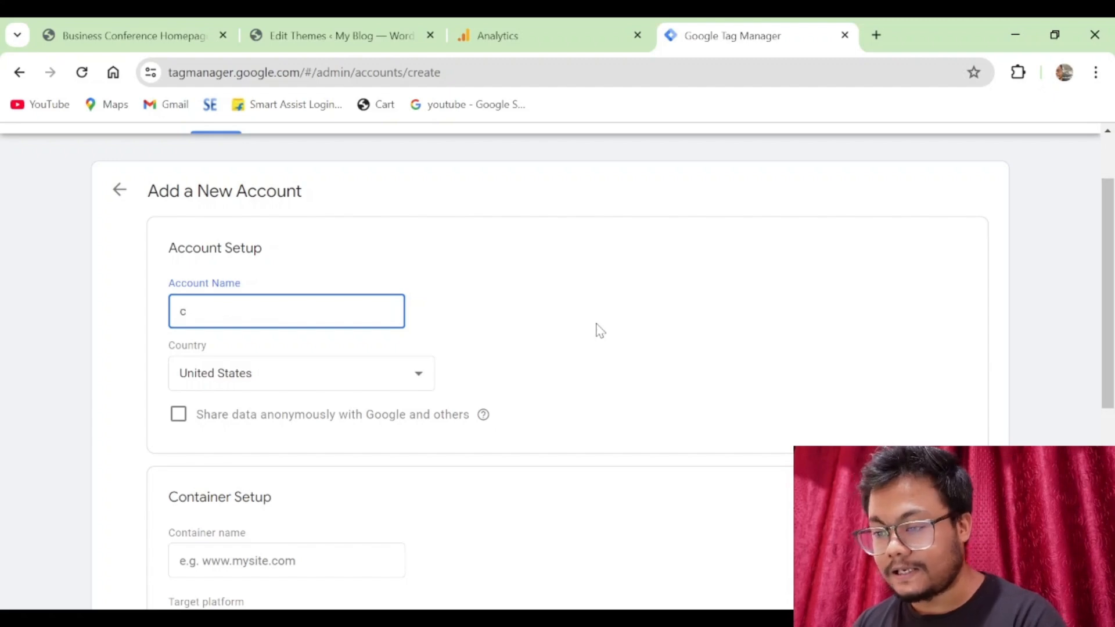
text(c)
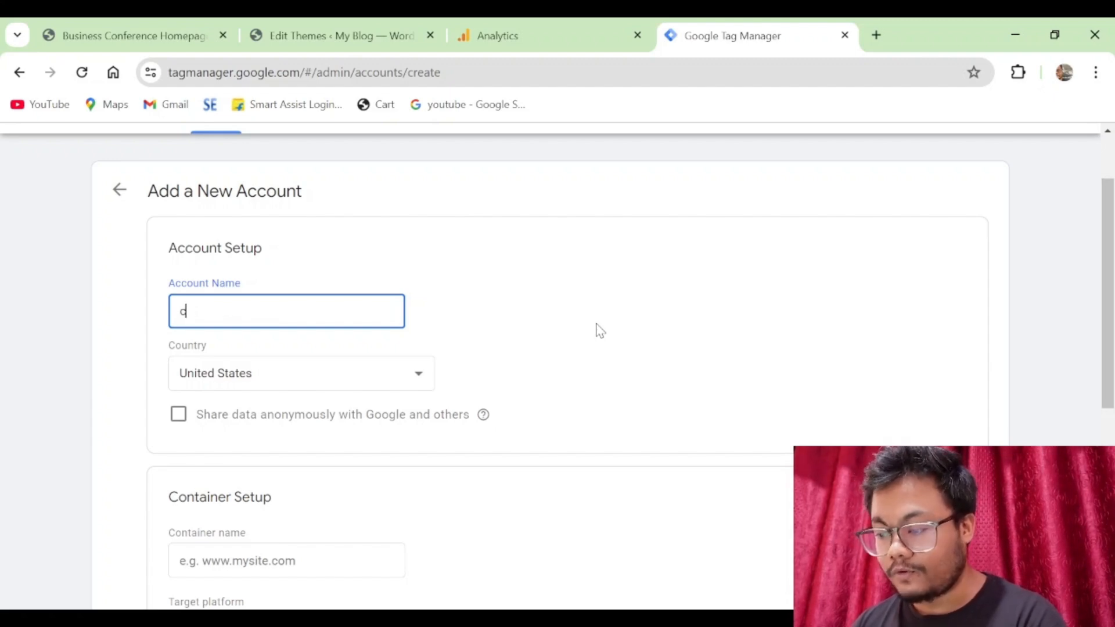
text(licks bef)
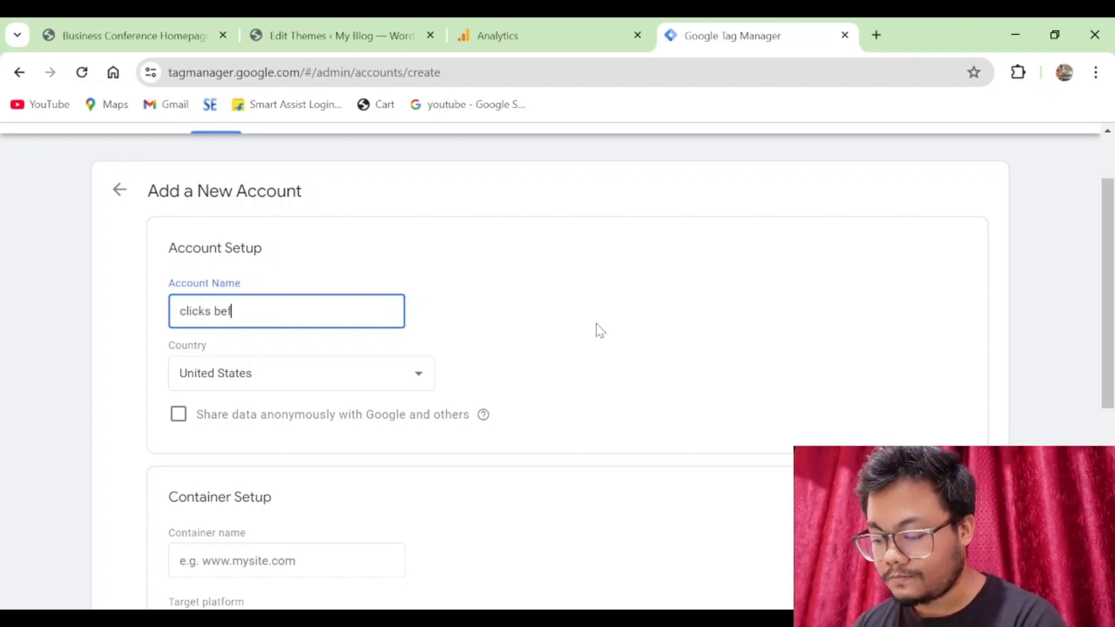
text(ore )
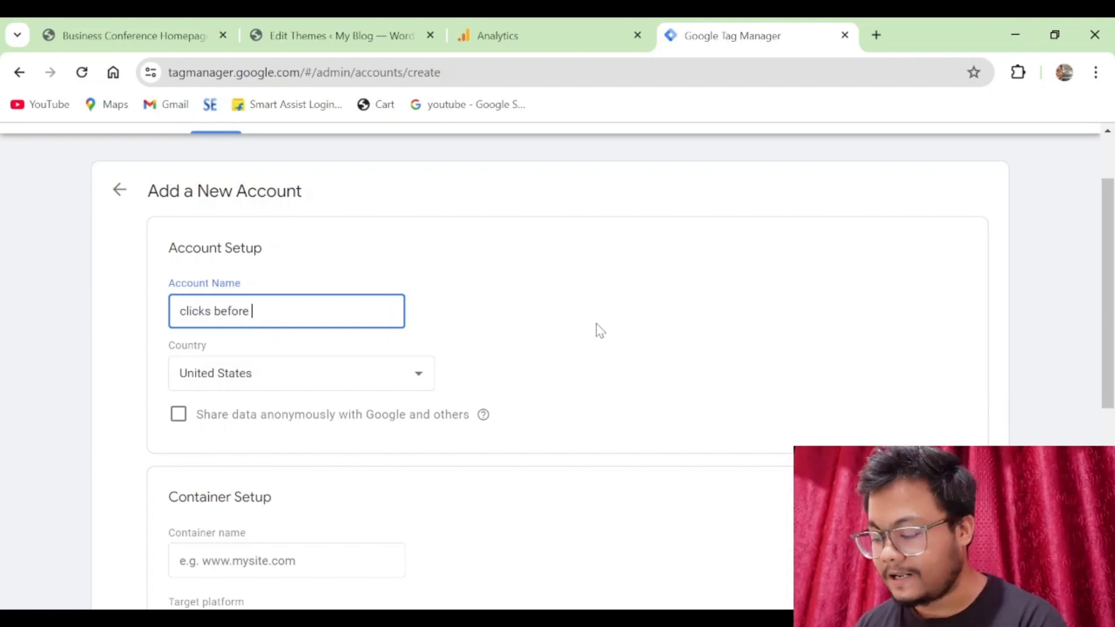
text(coffee)
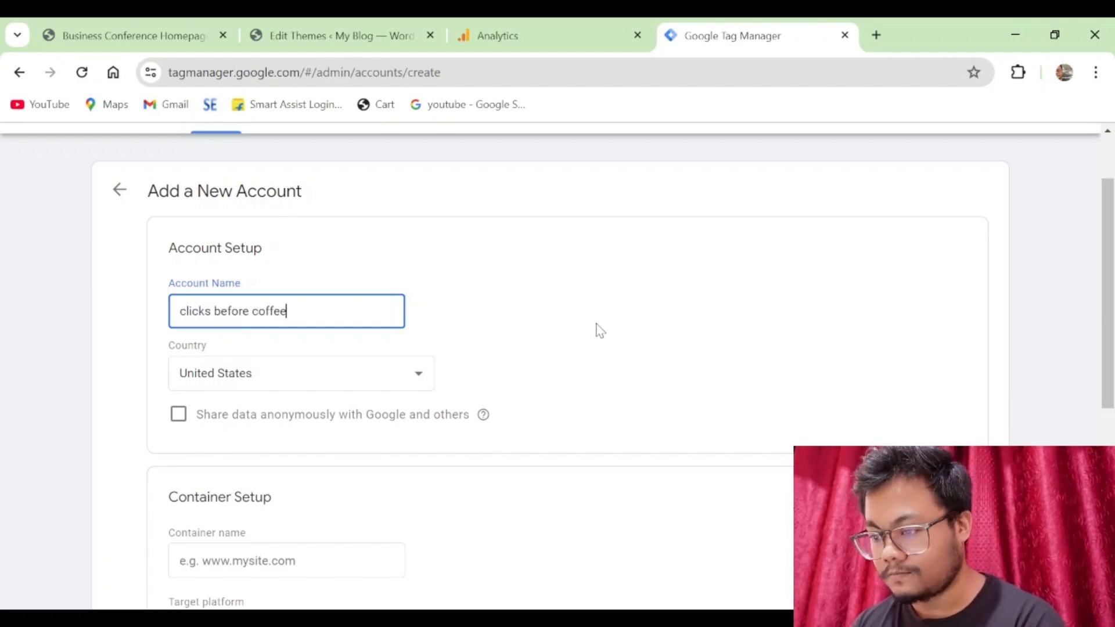
- Set the account's country to India, and turn anonymous data sharing with Google and others on and back off
click(349, 388)
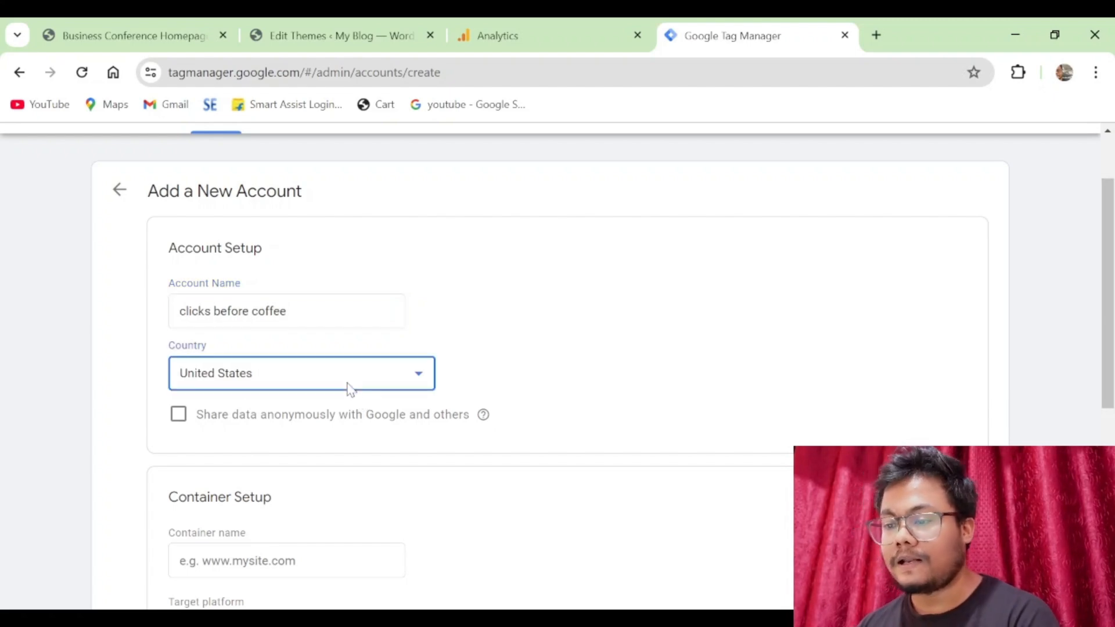
text(india)
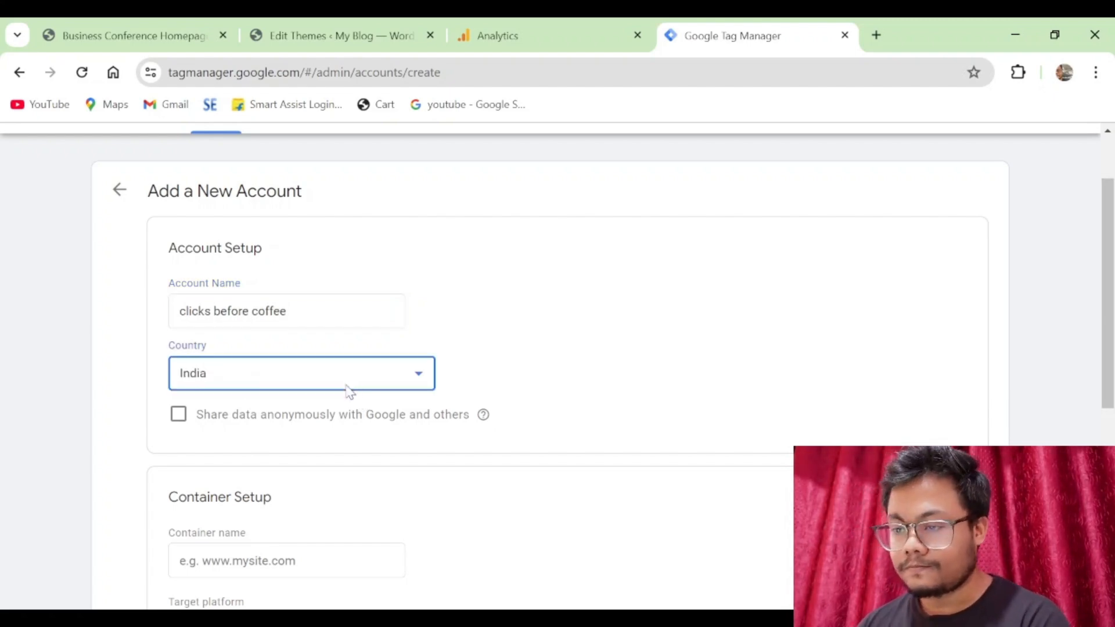
click(179, 421)
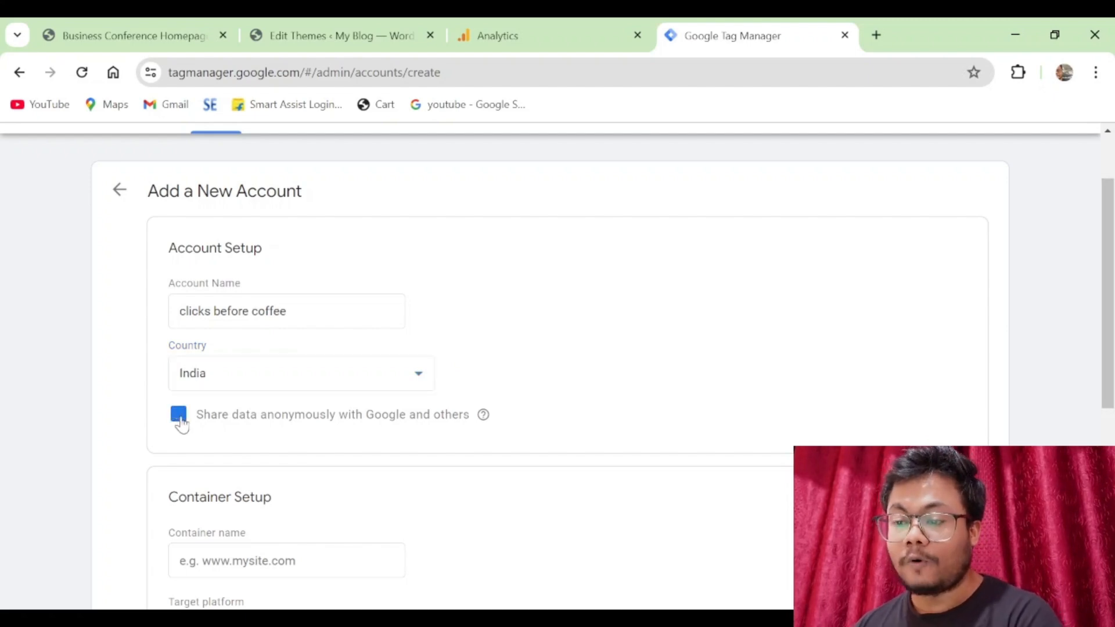
click(180, 420)
- Name the container "development.ourliveserver.in/newdemo" and choose Web as its target platform
scroll(607, 414, down, 3)
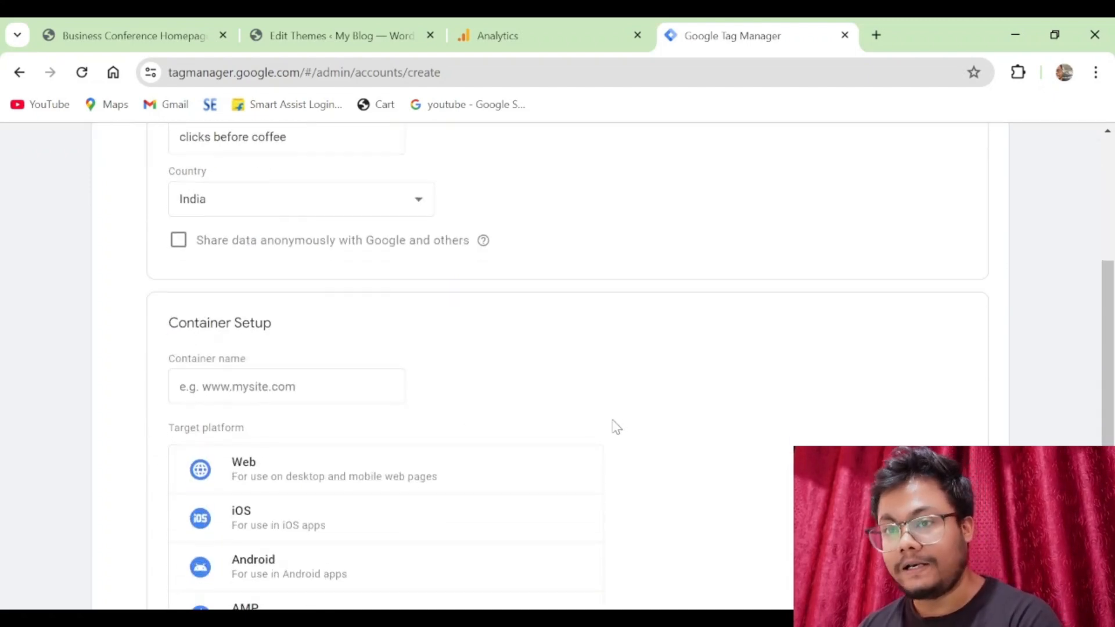
click(343, 399)
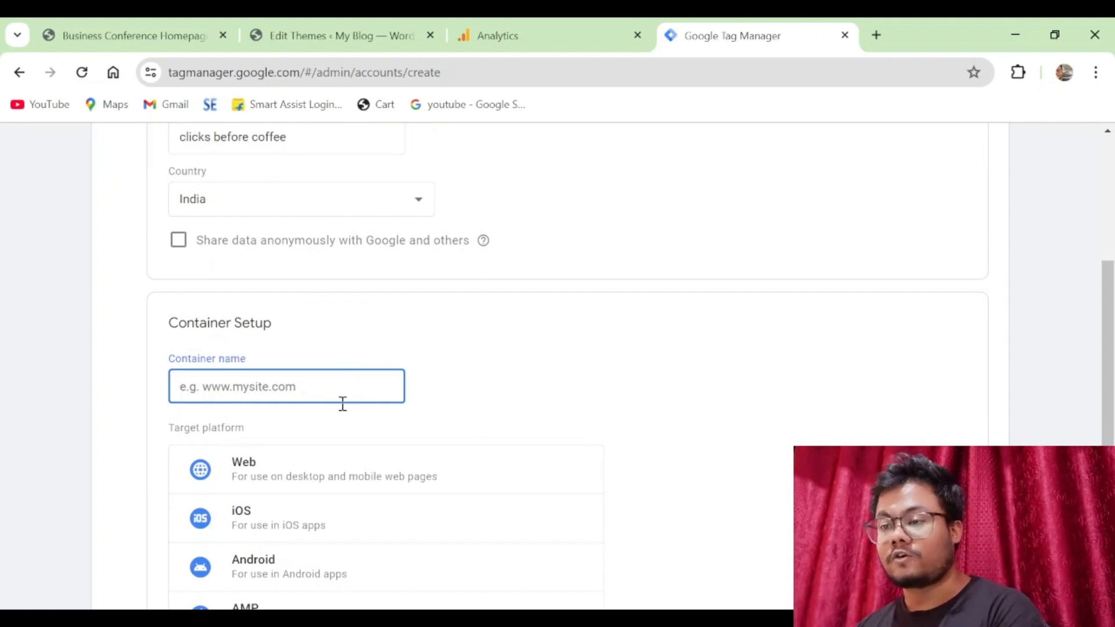
text(development.ourliveserver.in/newdemo)
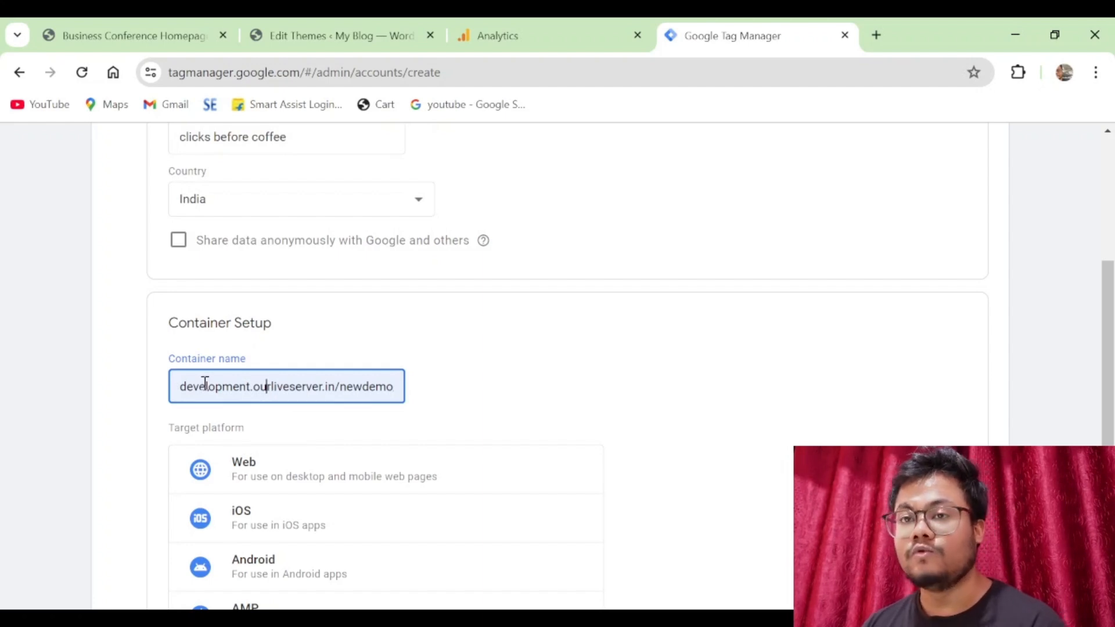
click(268, 386)
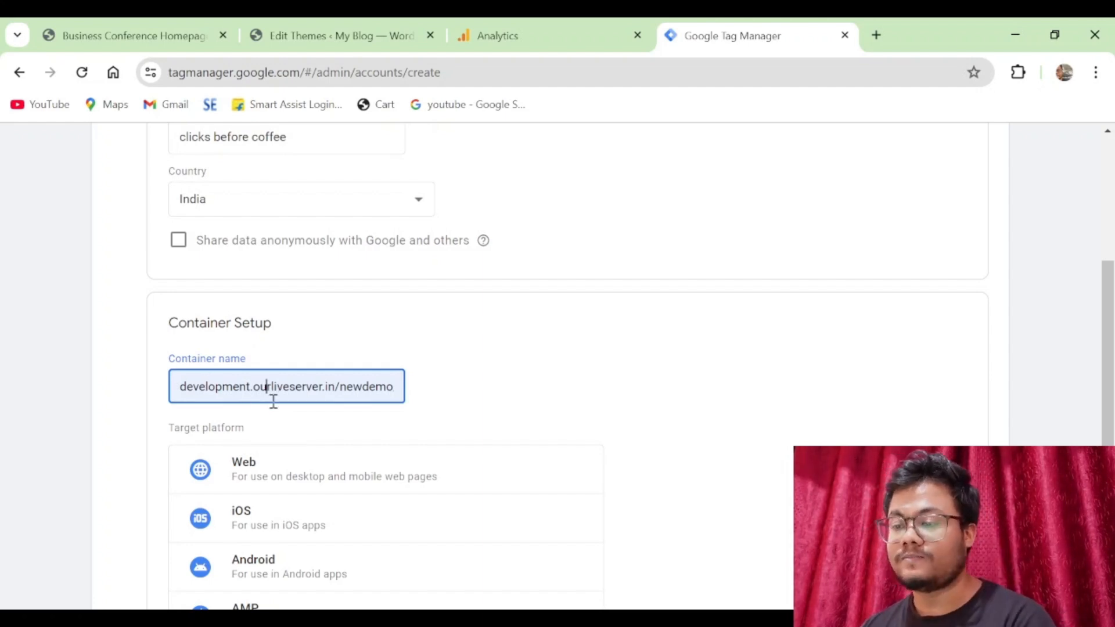
scroll(560, 378, down, 2)
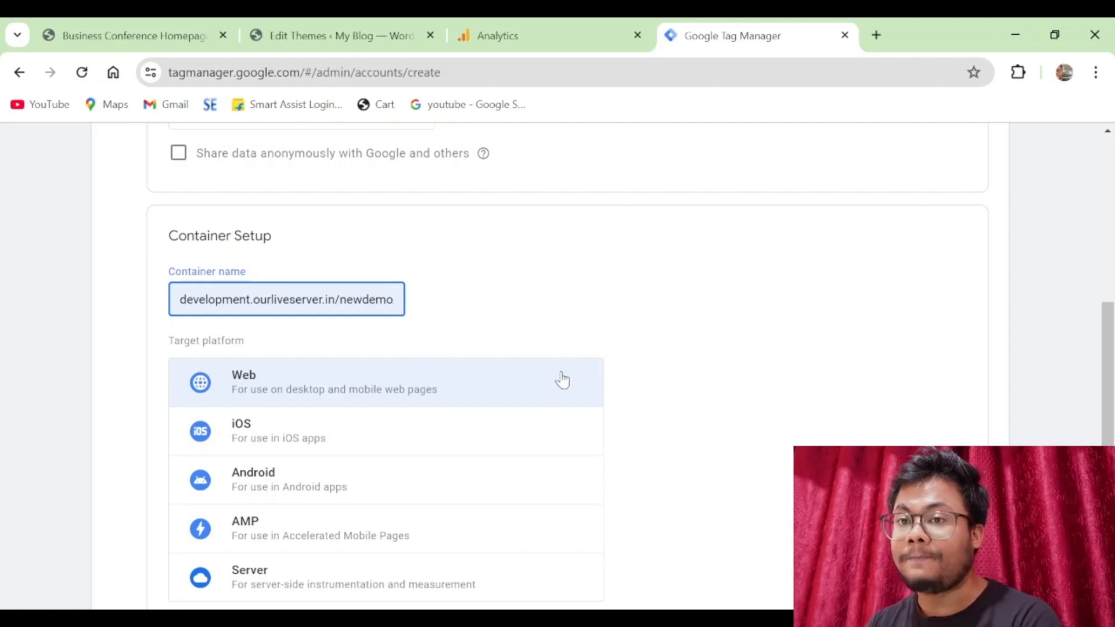
click(562, 381)
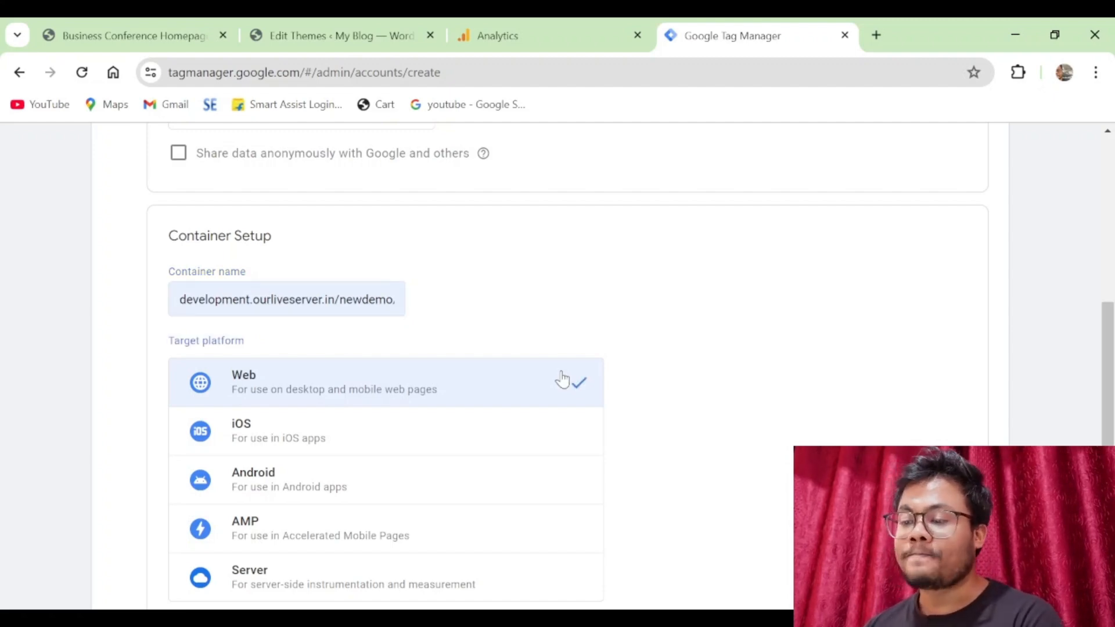
- Create the account and agree to the Tag Manager Terms of Service, including the GDPR Data Processing Terms
scroll(714, 356, down, 2)
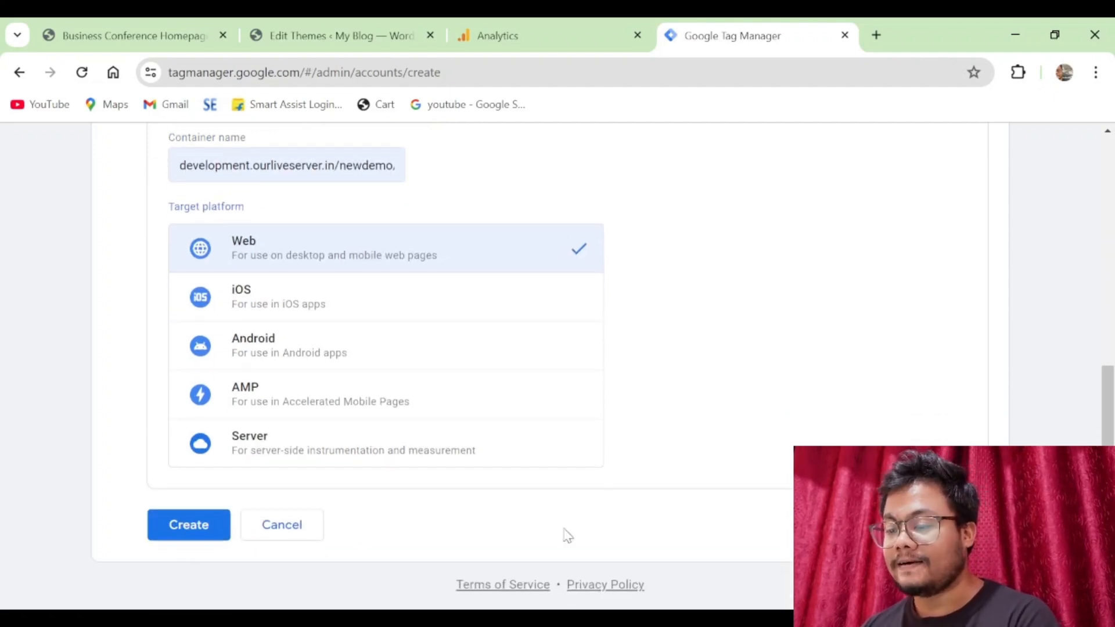
click(167, 531)
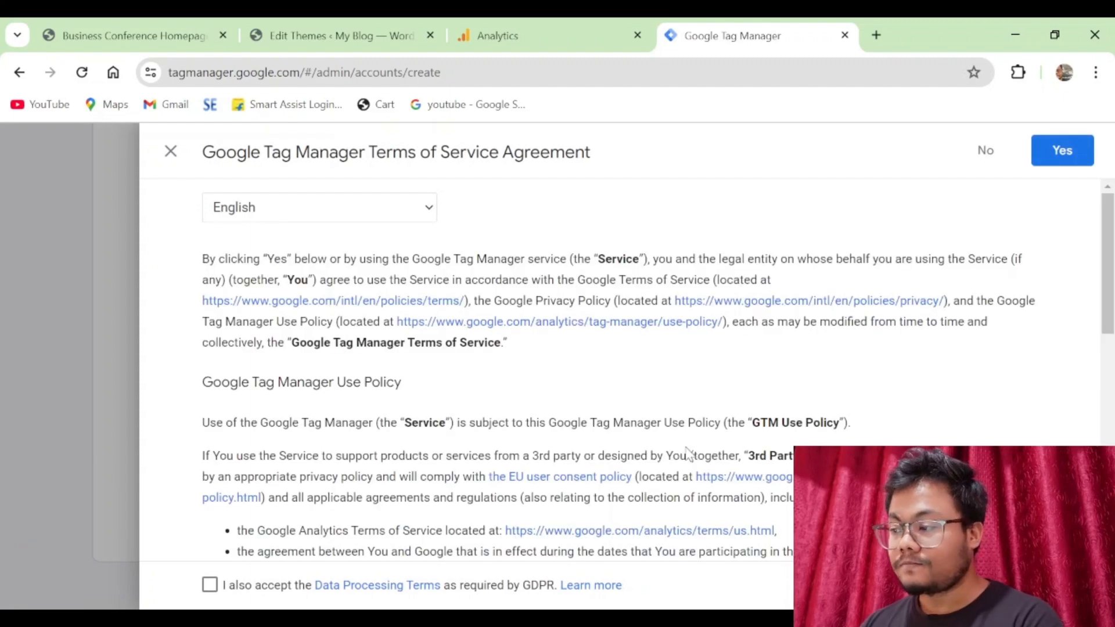
scroll(686, 430, down, 4)
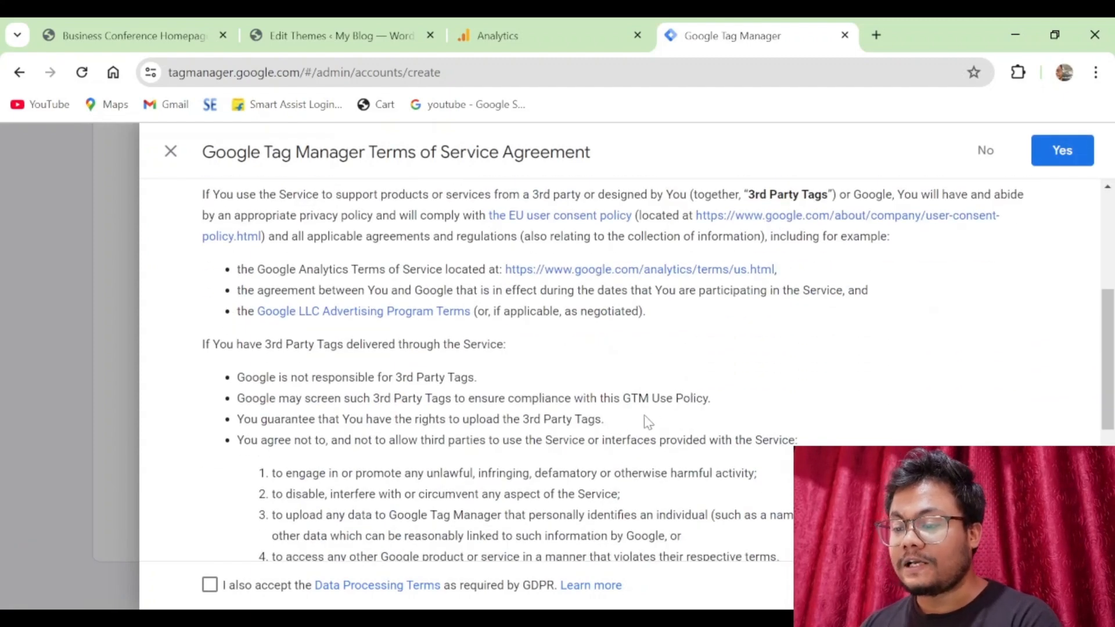
scroll(667, 406, down, 5)
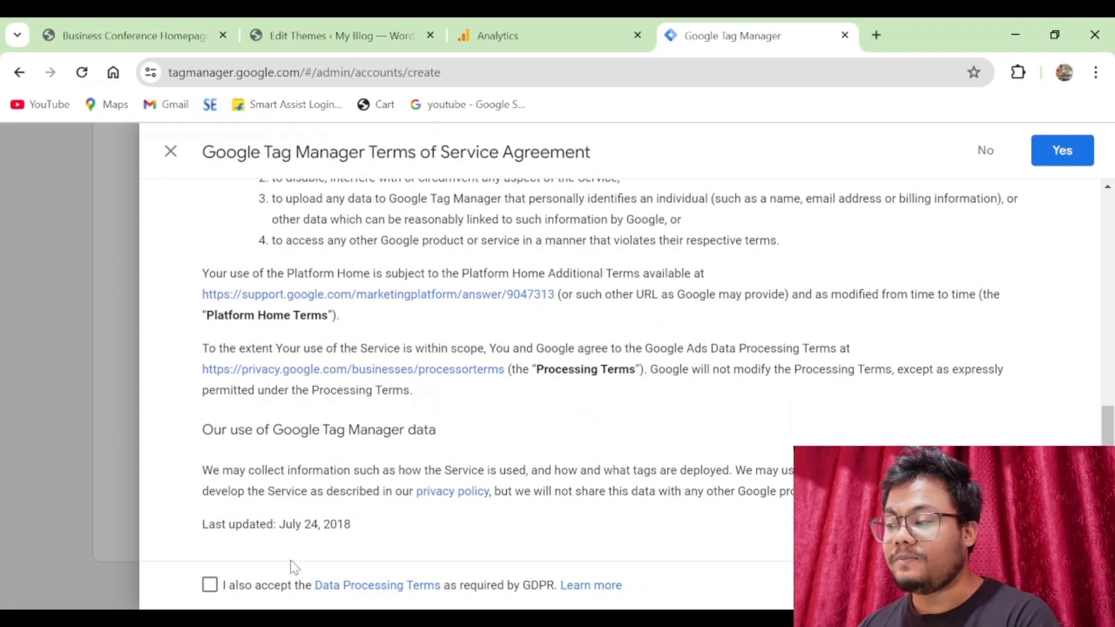
click(210, 585)
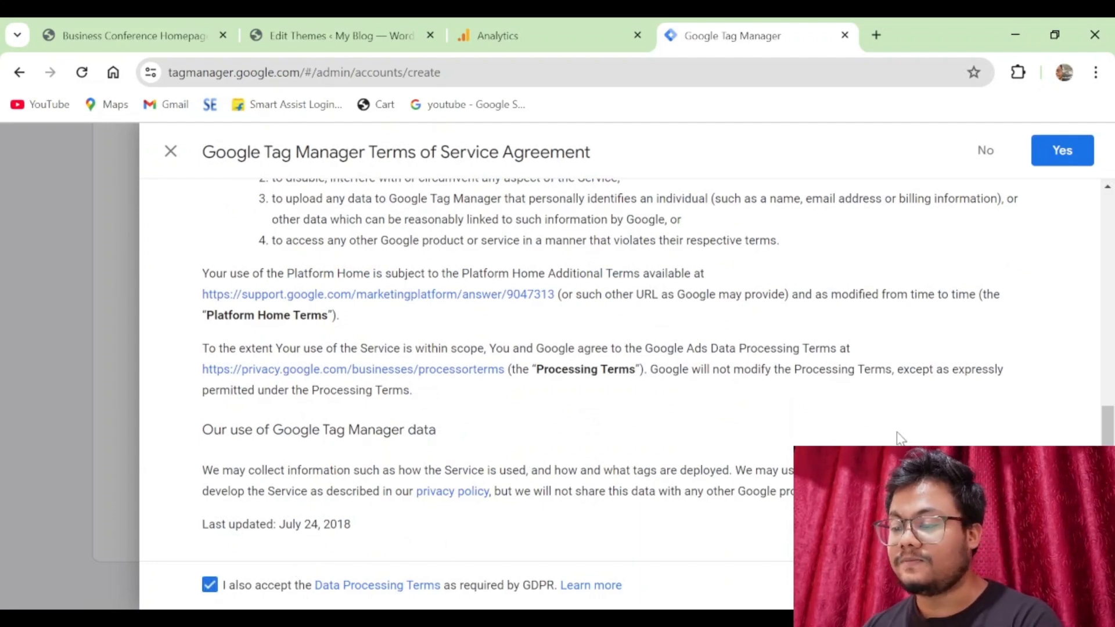
click(1063, 148)
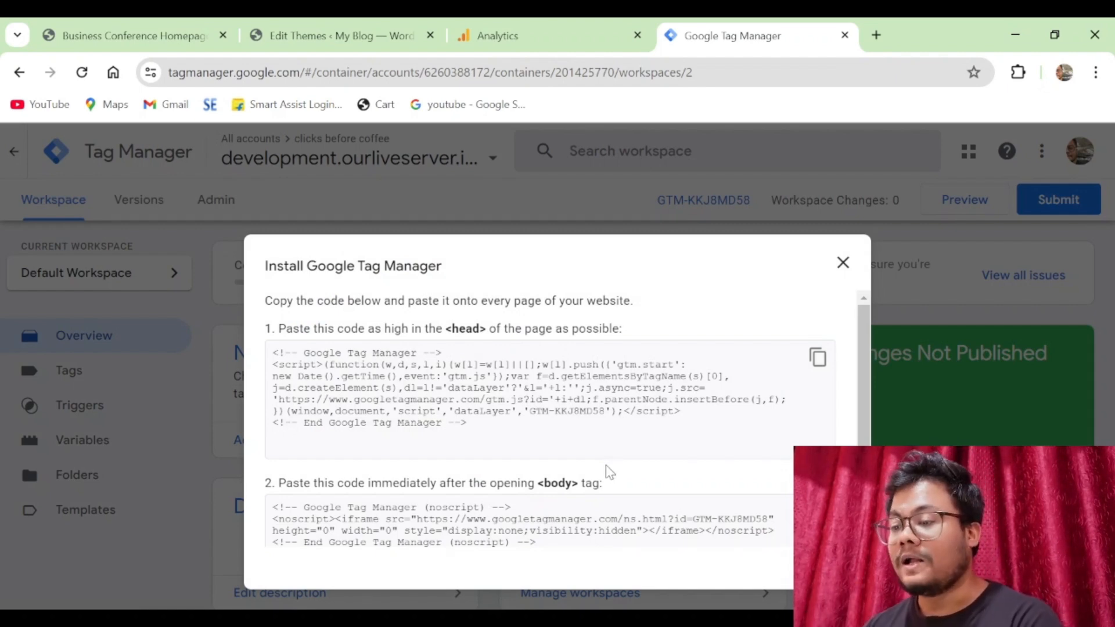
- Copy the Tag Manager head snippet and check the head section of header.php in the WordPress theme editor
scroll(630, 366, down, 2)
scroll(610, 368, up, 2)
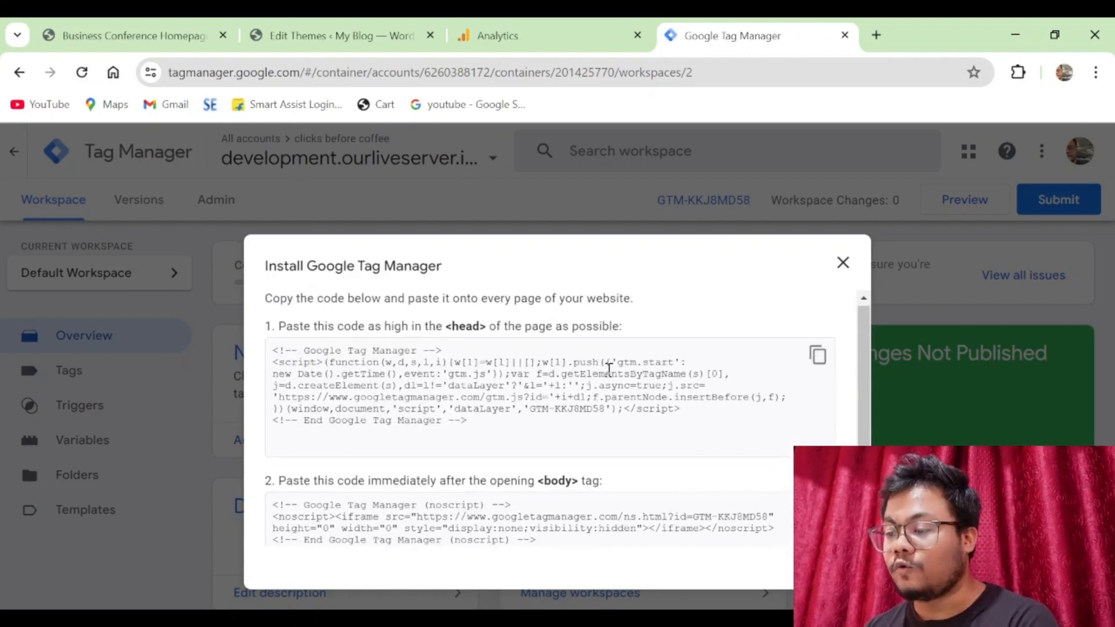
scroll(559, 432, down, 2)
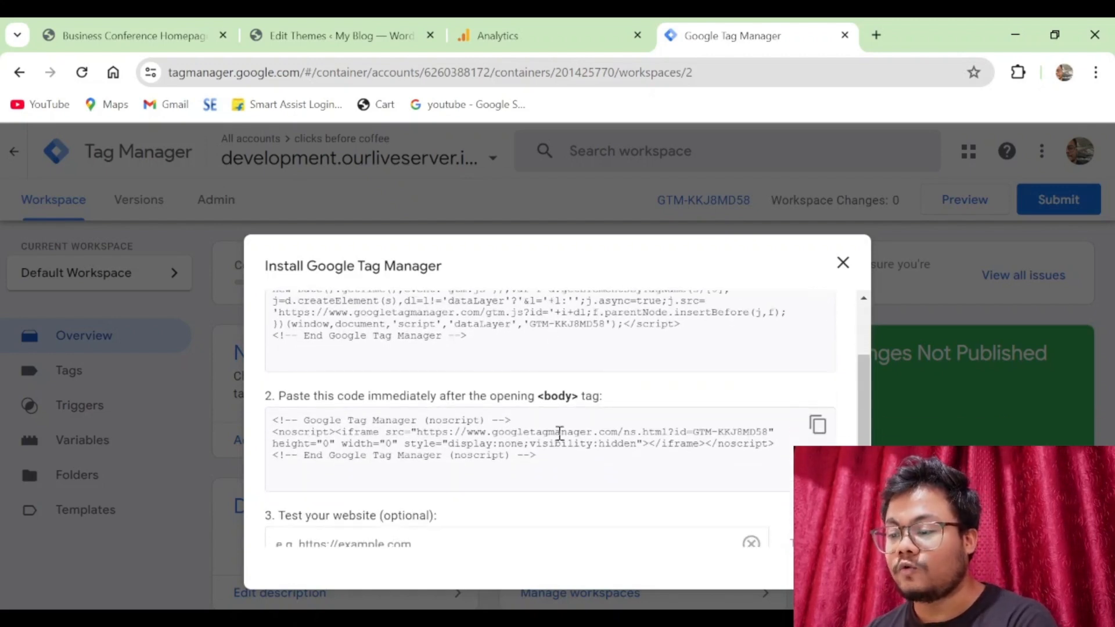
scroll(559, 433, down, 1)
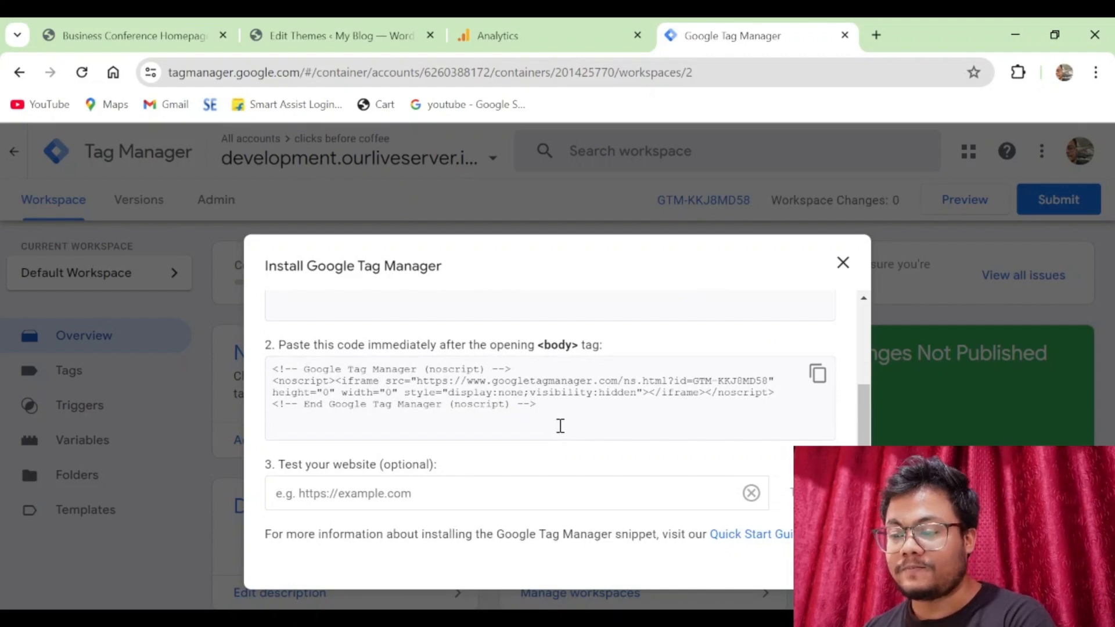
scroll(560, 427, up, 3)
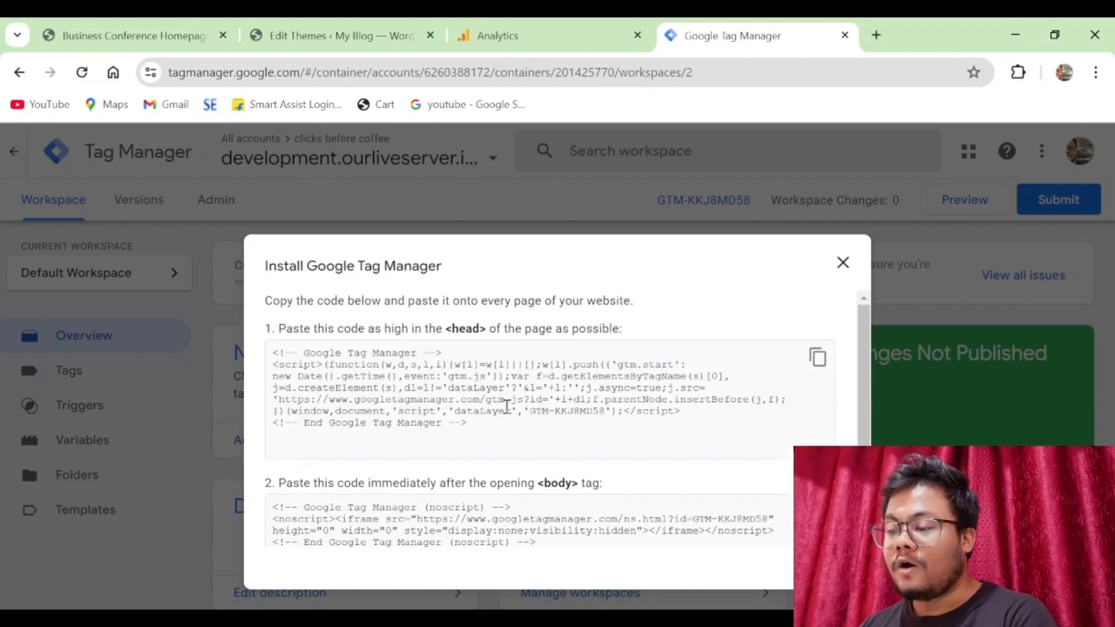
click(819, 362)
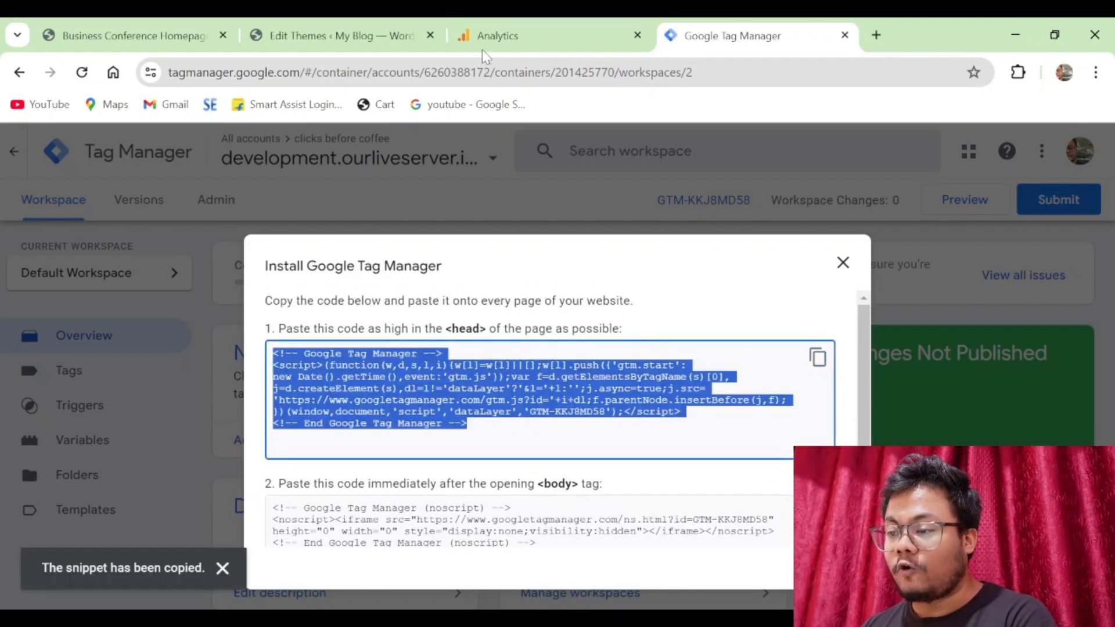
click(349, 36)
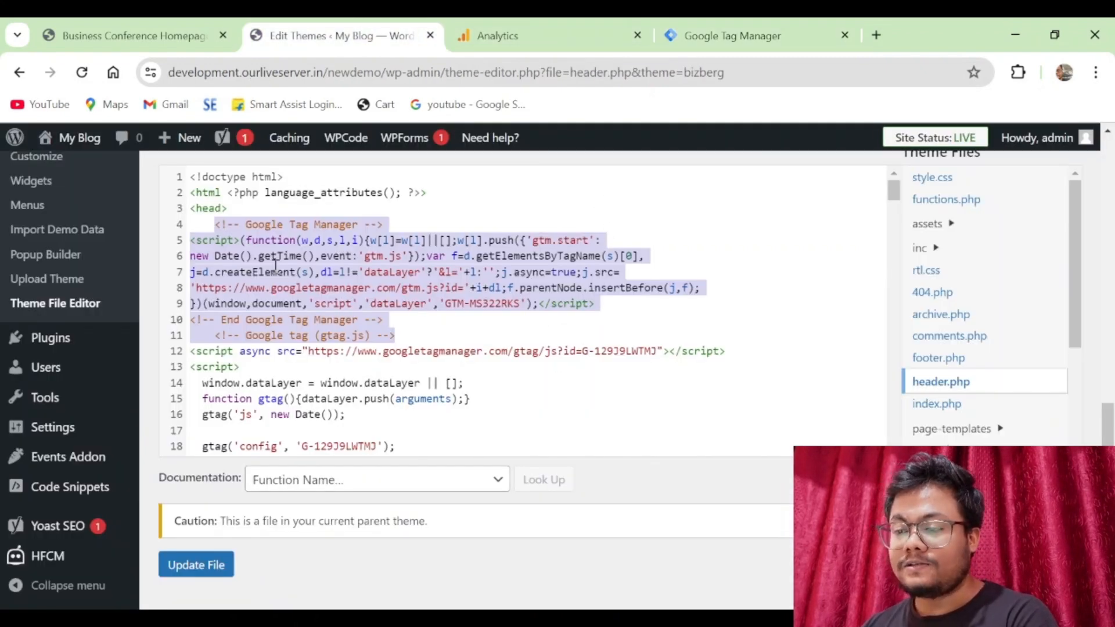
scroll(444, 345, down, 3)
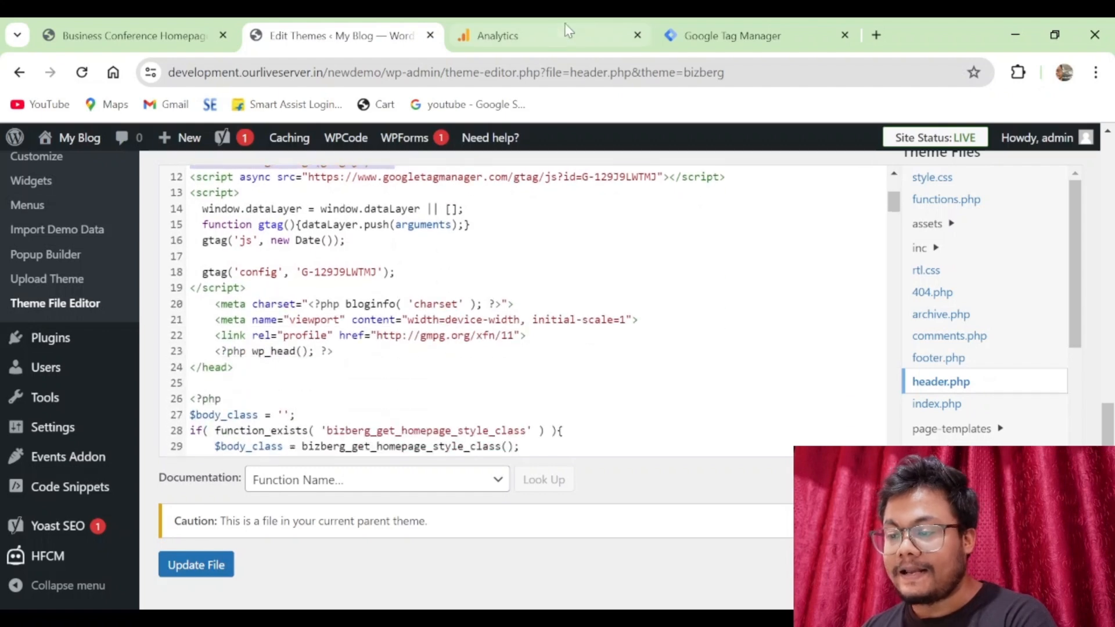
- Copy the Tag Manager noscript snippet and inspect the code after the opening body tag in WordPress's header.php
click(726, 36)
scroll(610, 455, down, 2)
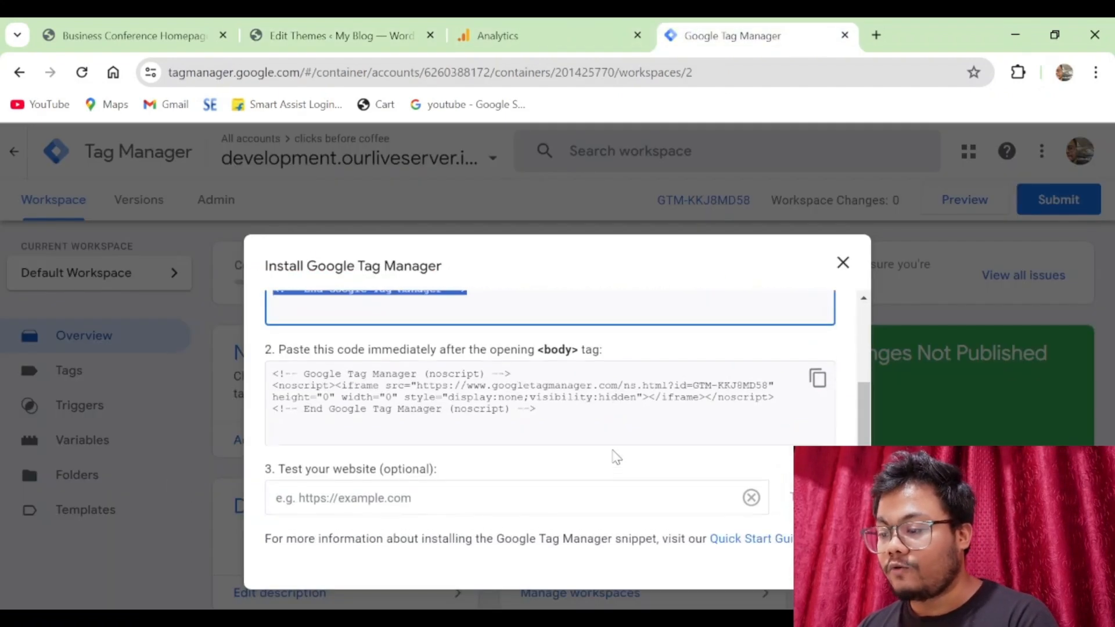
click(532, 422)
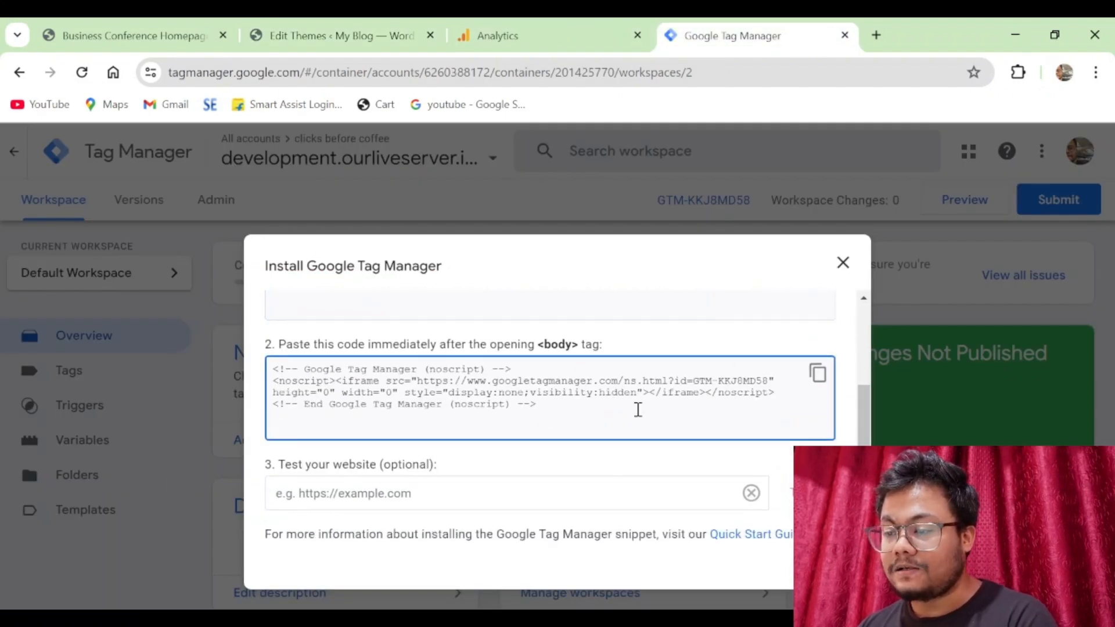
click(817, 374)
click(398, 26)
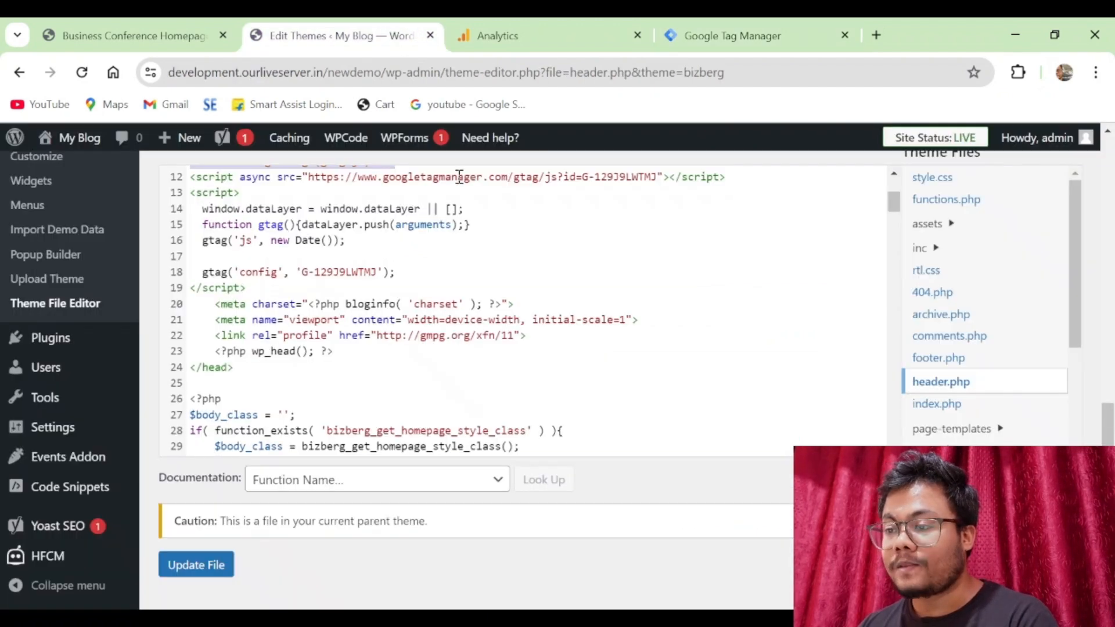
scroll(562, 370, down, 3)
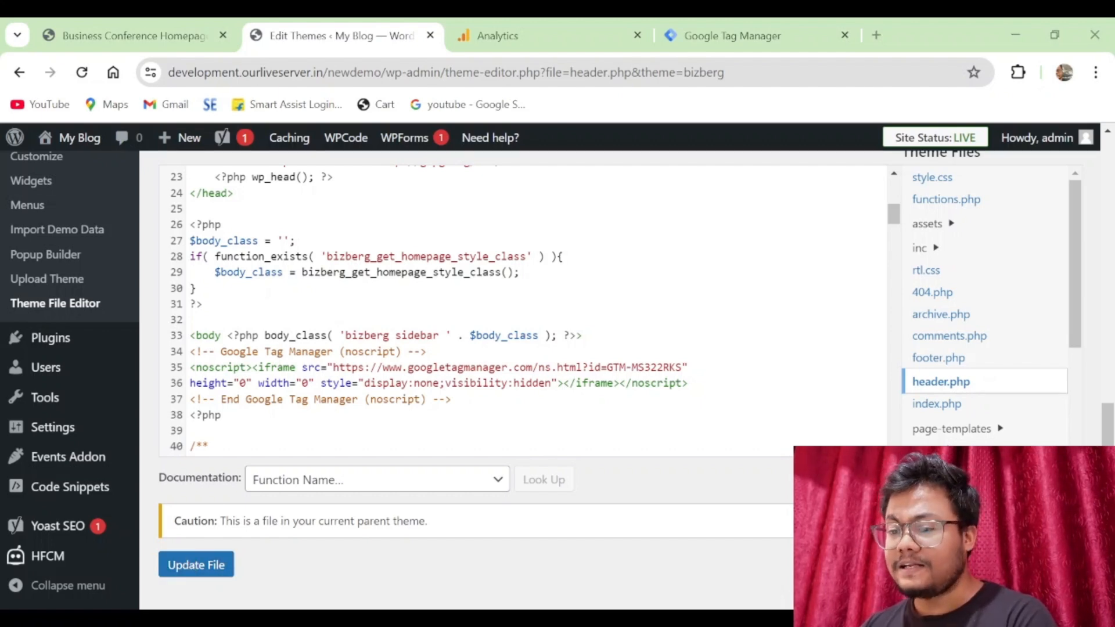
click(725, 27)
click(510, 495)
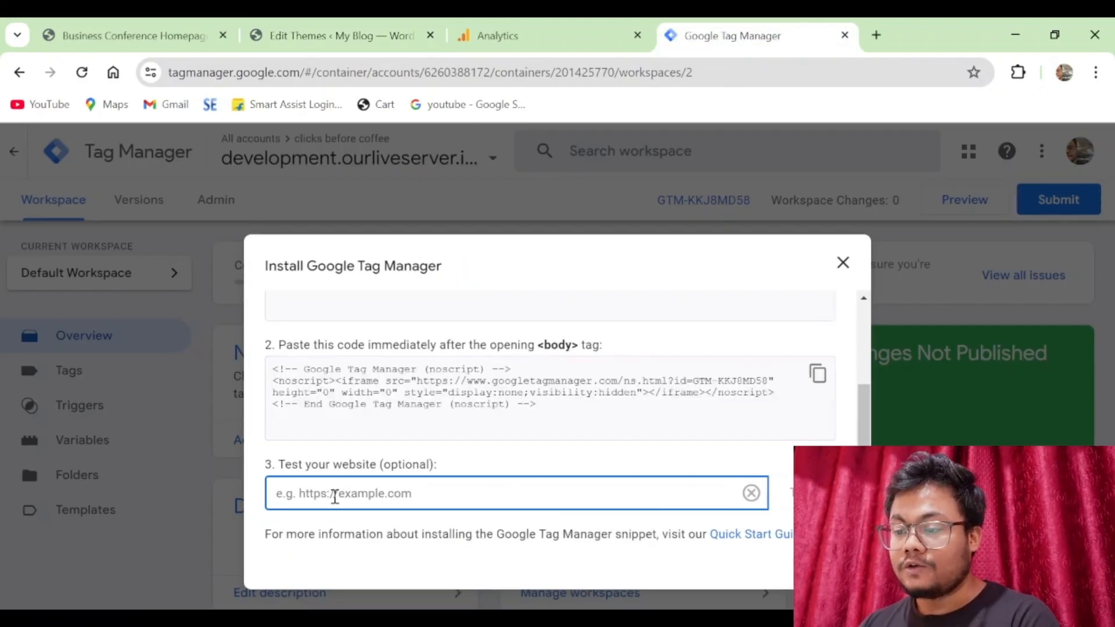
click(146, 32)
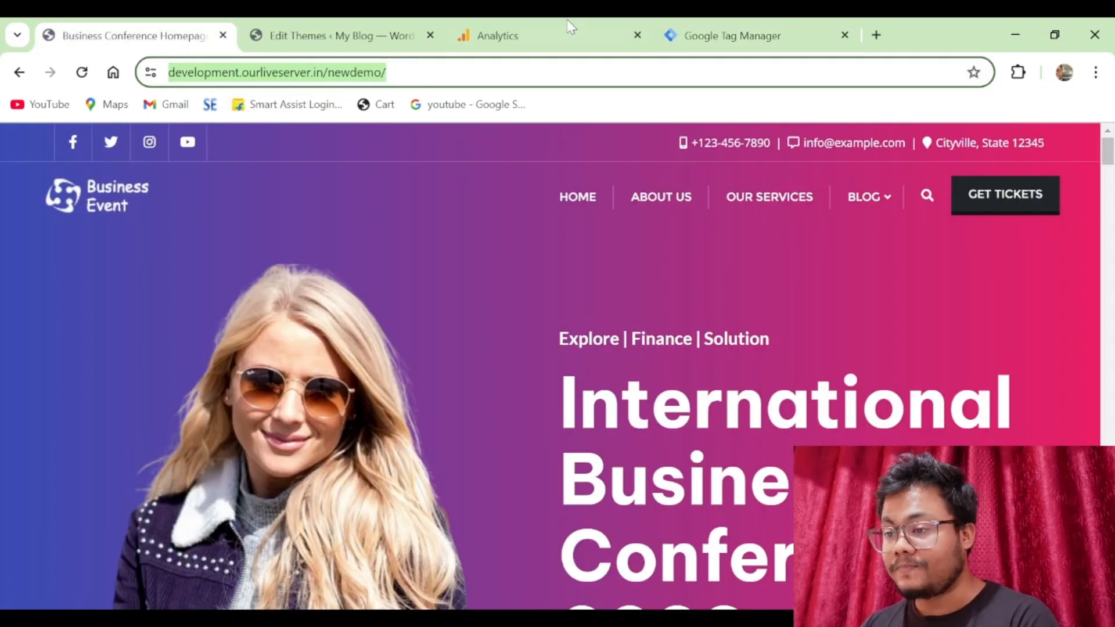
click(711, 35)
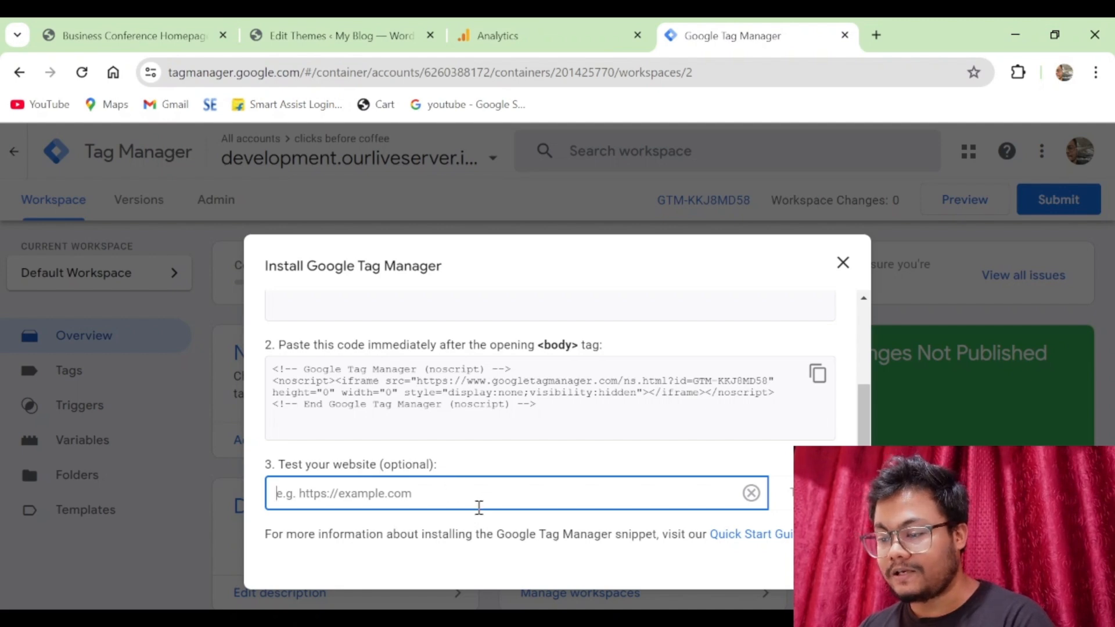
scroll(478, 508, up, 5)
key(ctrl+v)
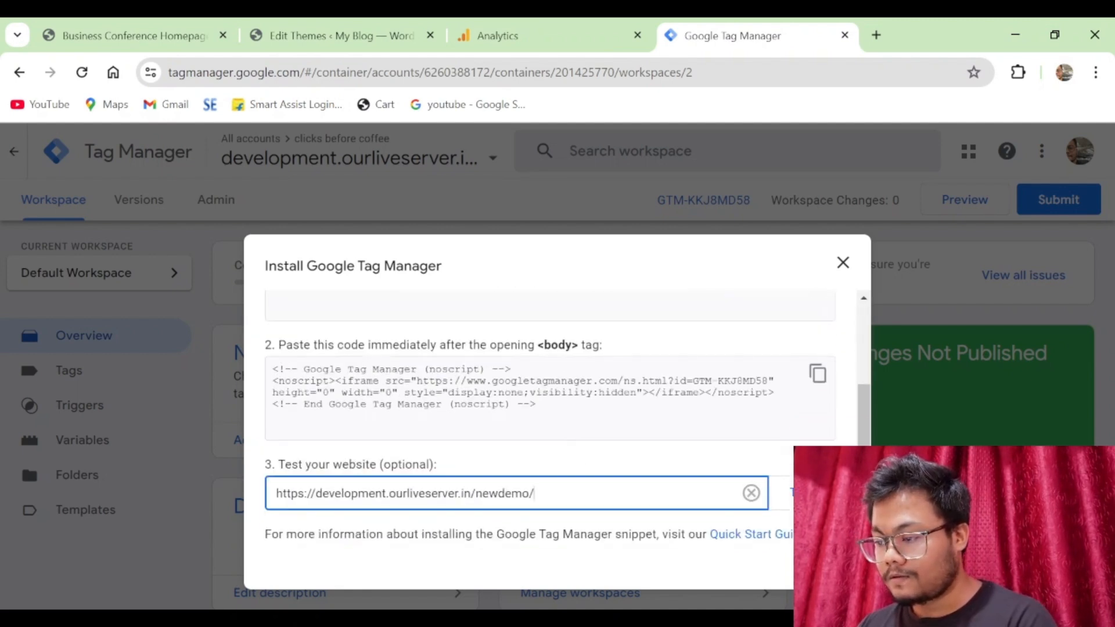
key(Return)
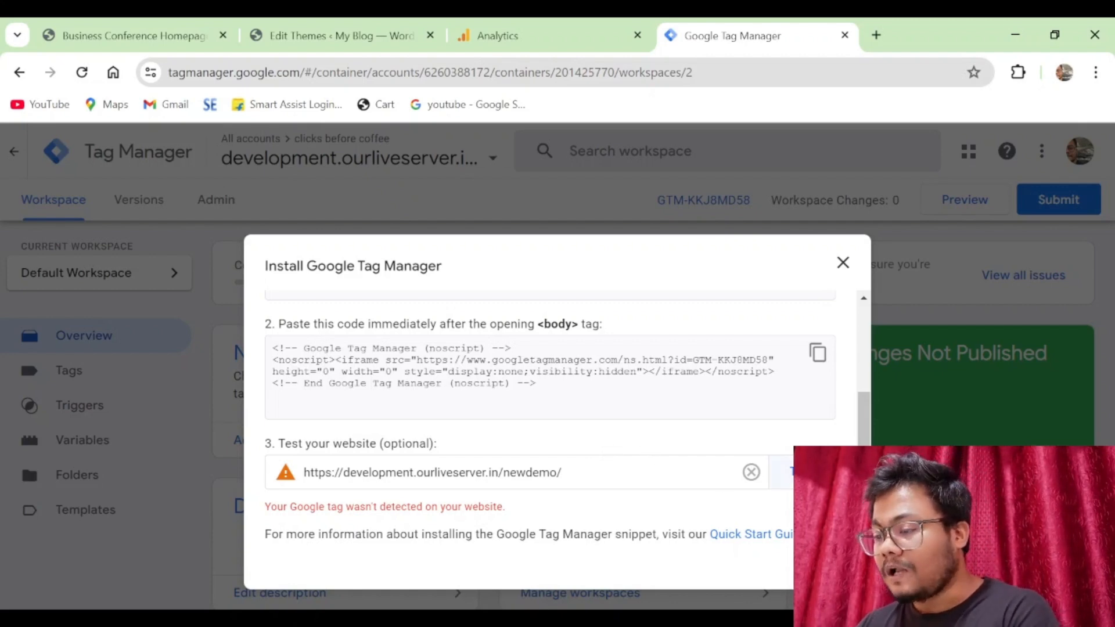
click(833, 561)
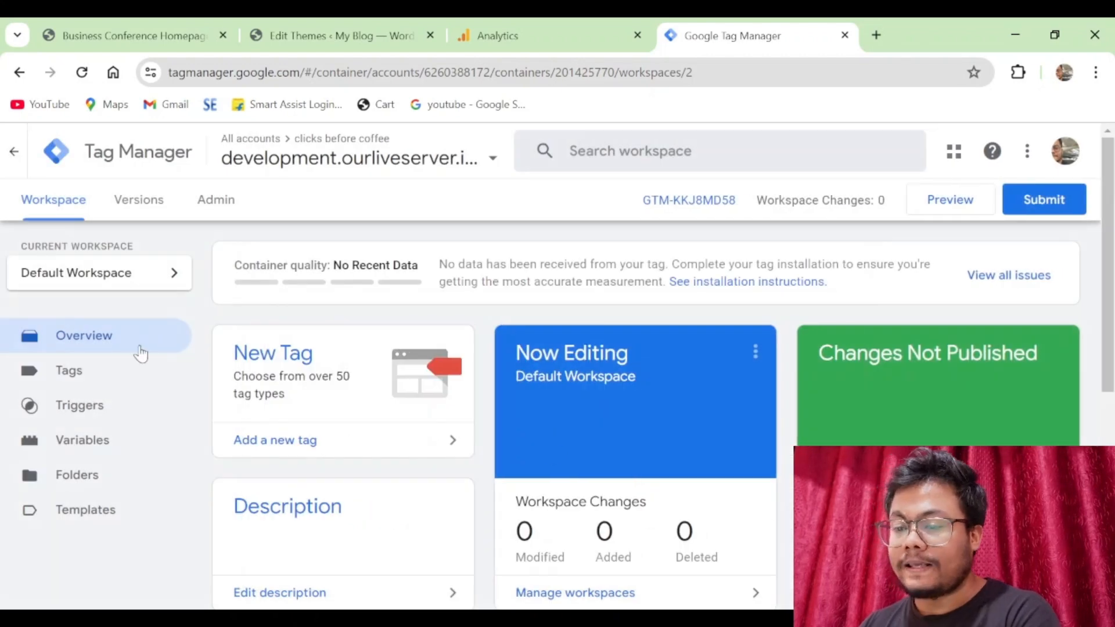
- Start a new tag in the container's default workspace and name it "clicks before coffee"
click(99, 383)
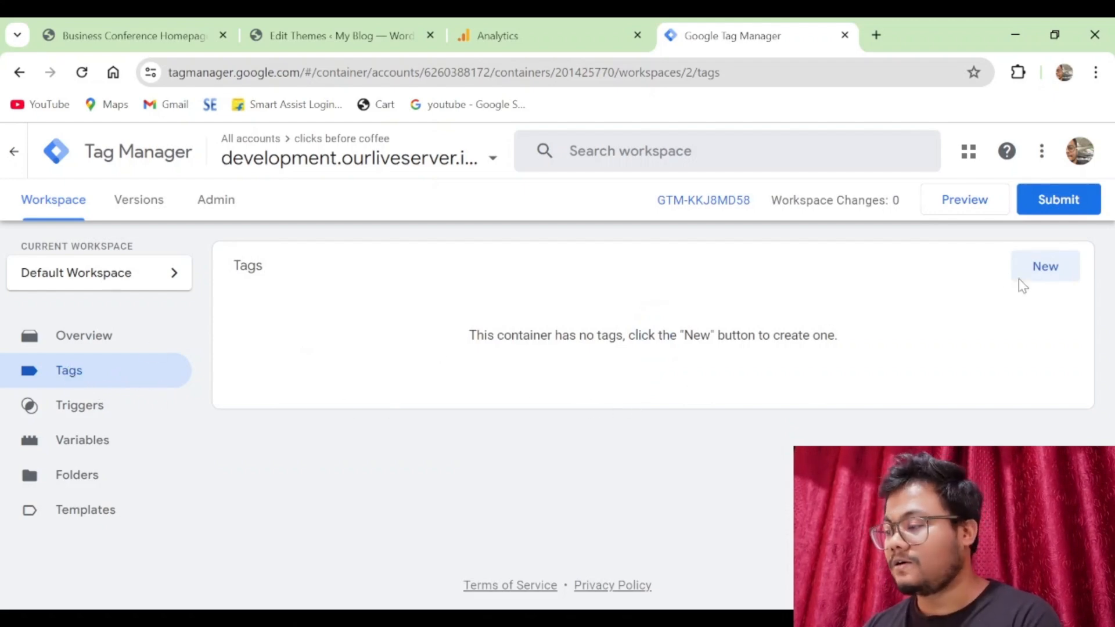
click(1045, 267)
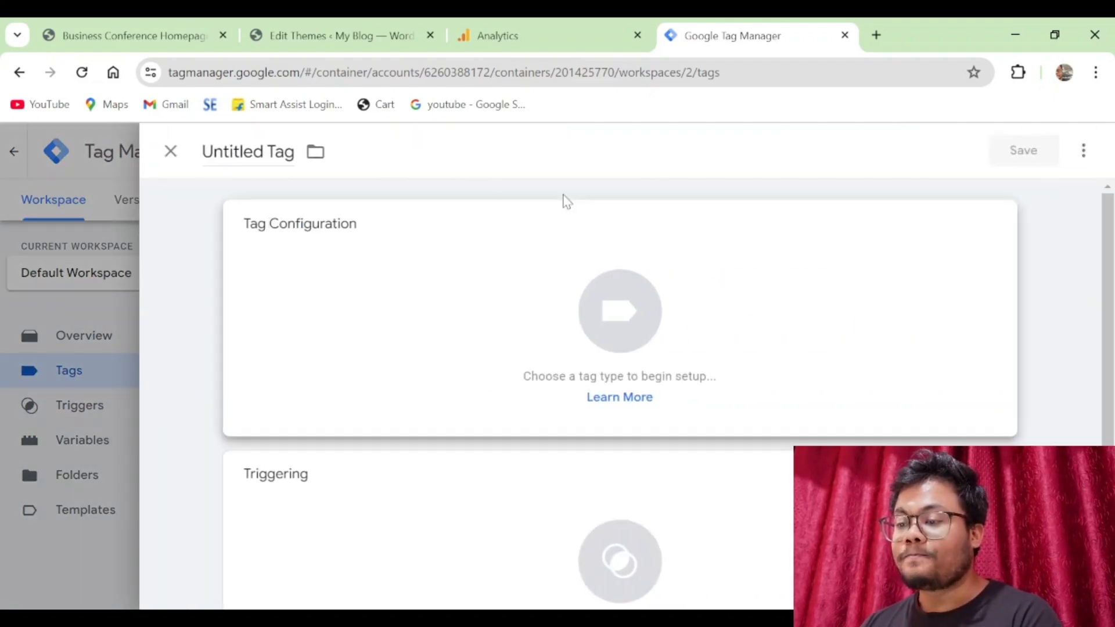
click(253, 157)
click(252, 157)
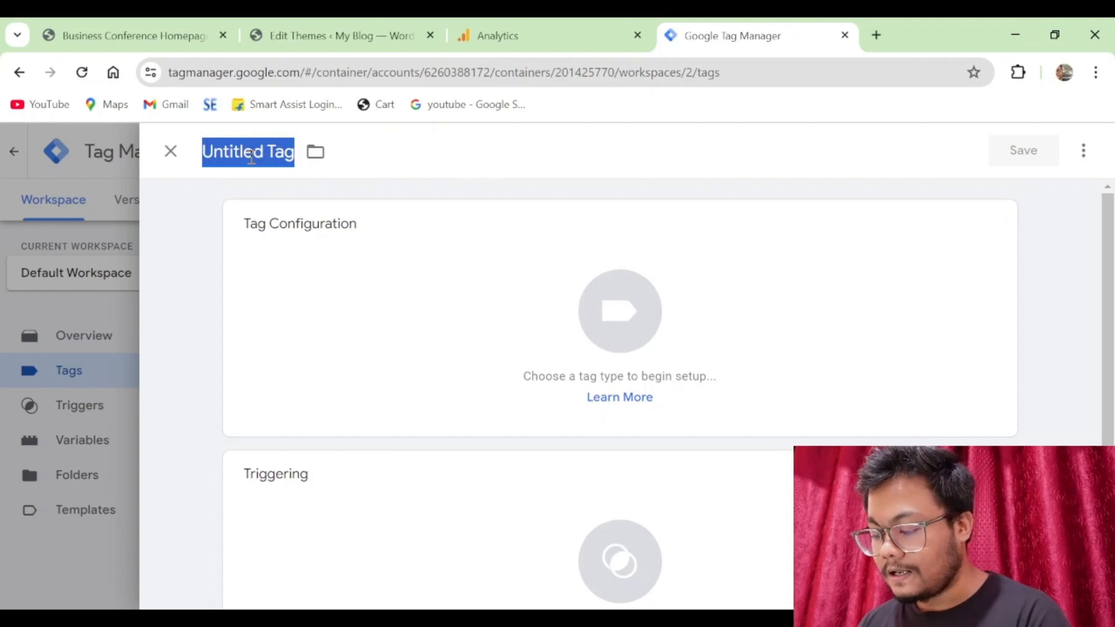
text(clic)
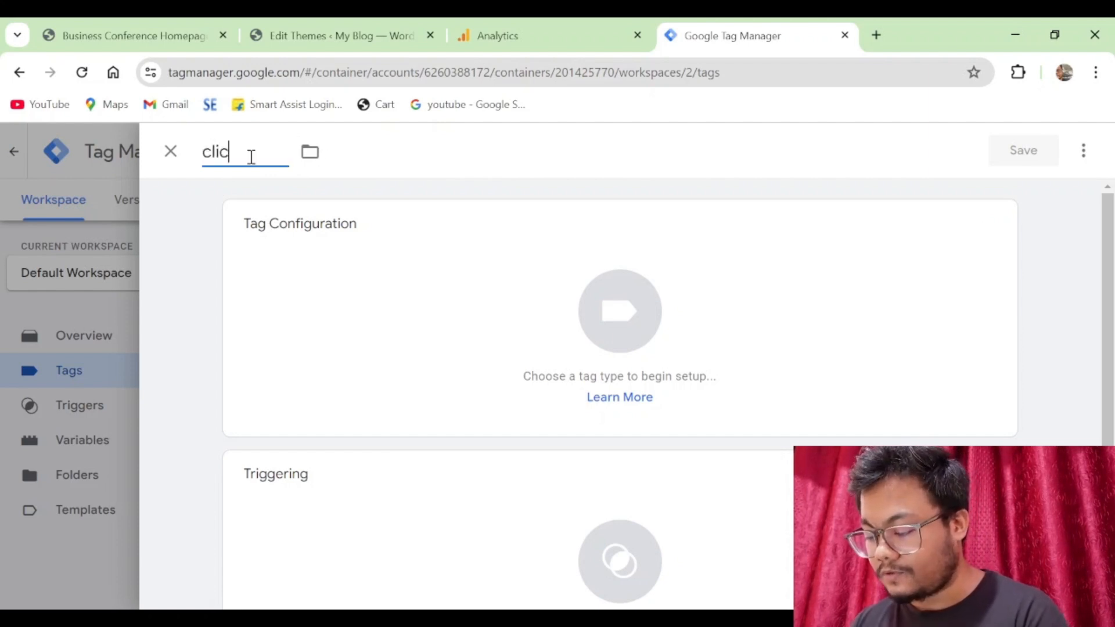
text(ks be)
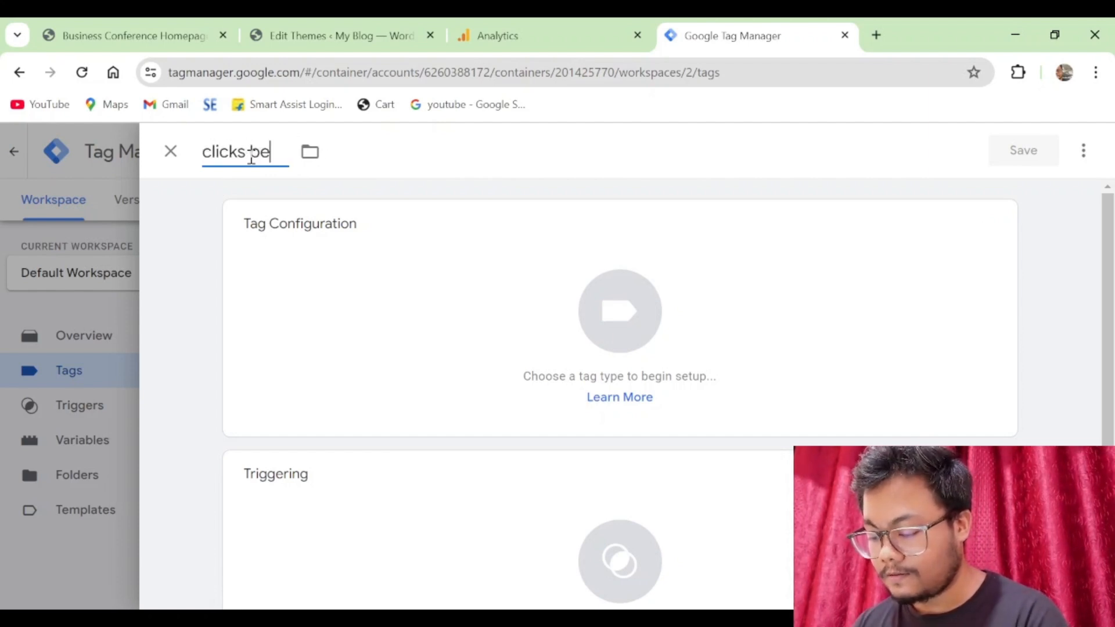
text(fore coffee)
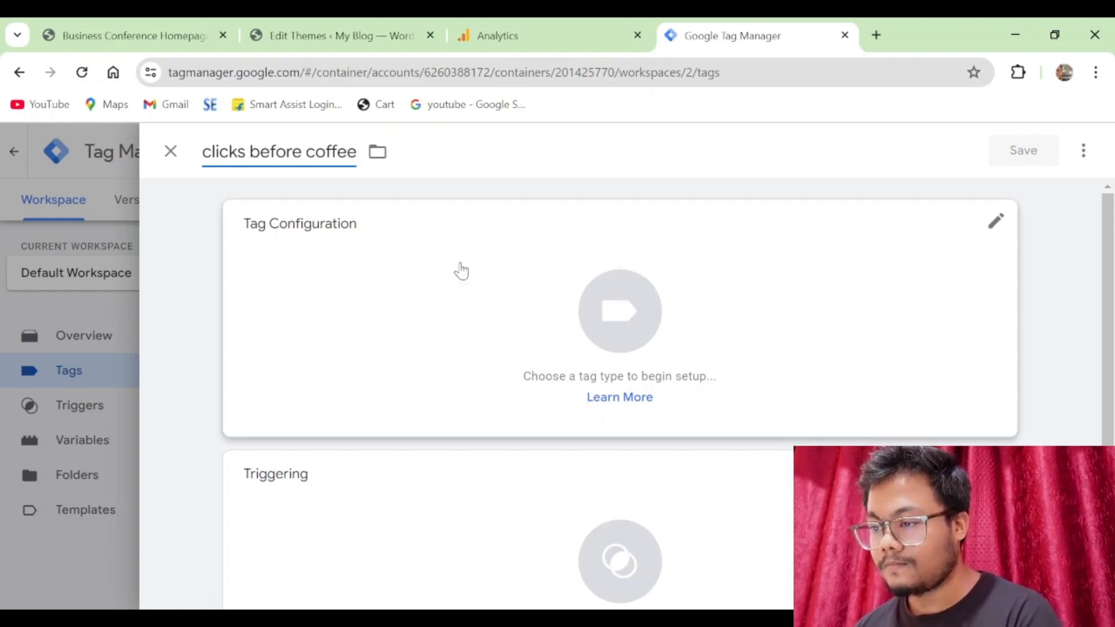
- Configure the new tag with the Google Analytics: GA4 Event tag type
click(994, 242)
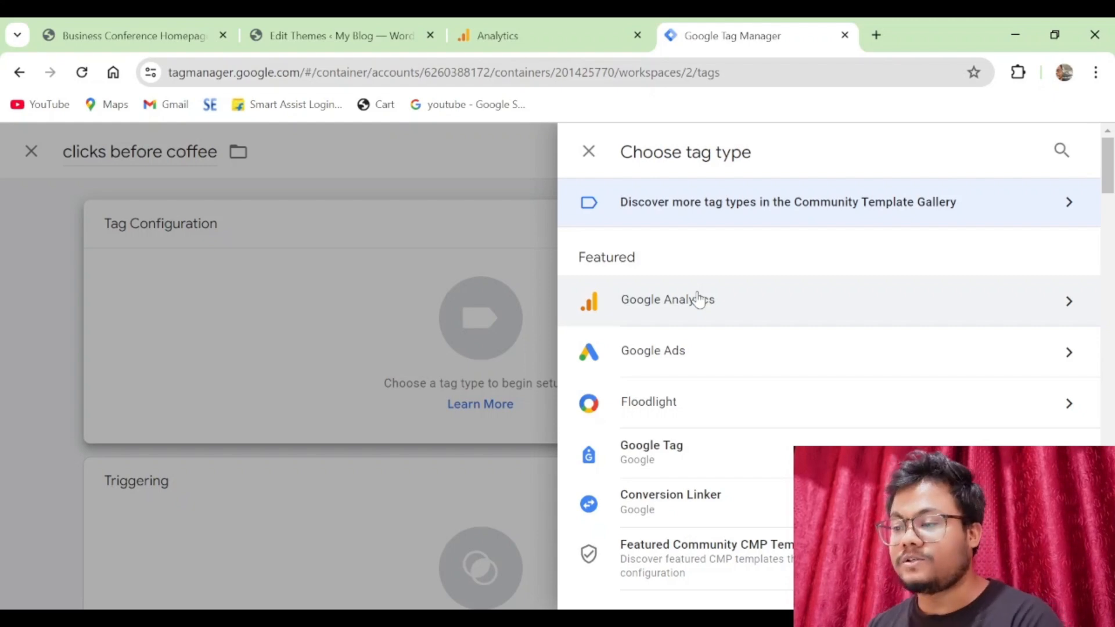
click(698, 299)
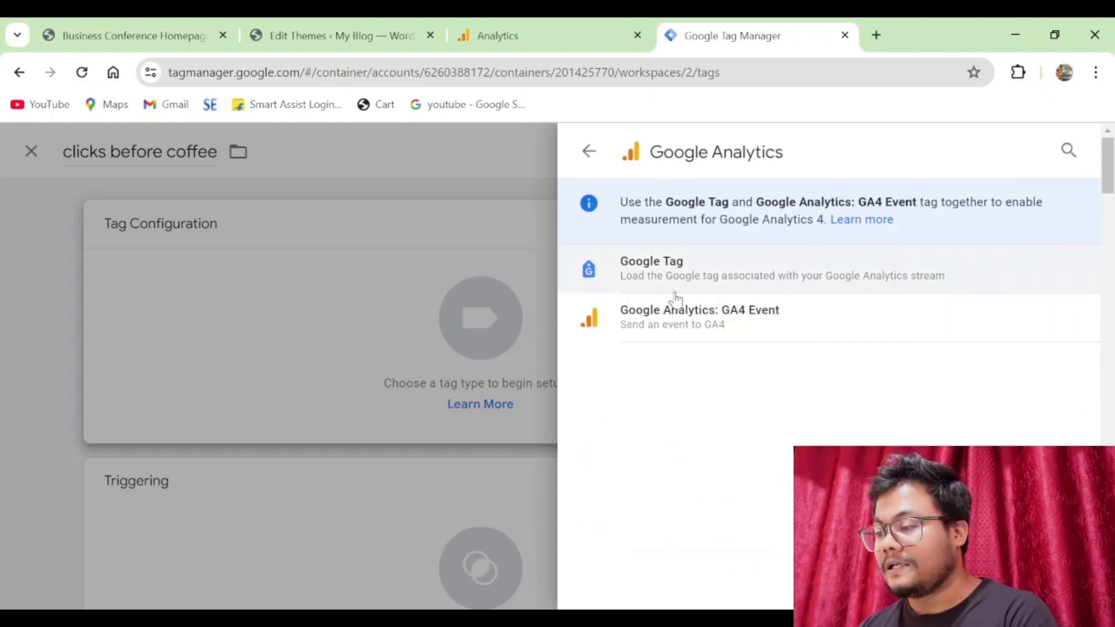
click(741, 321)
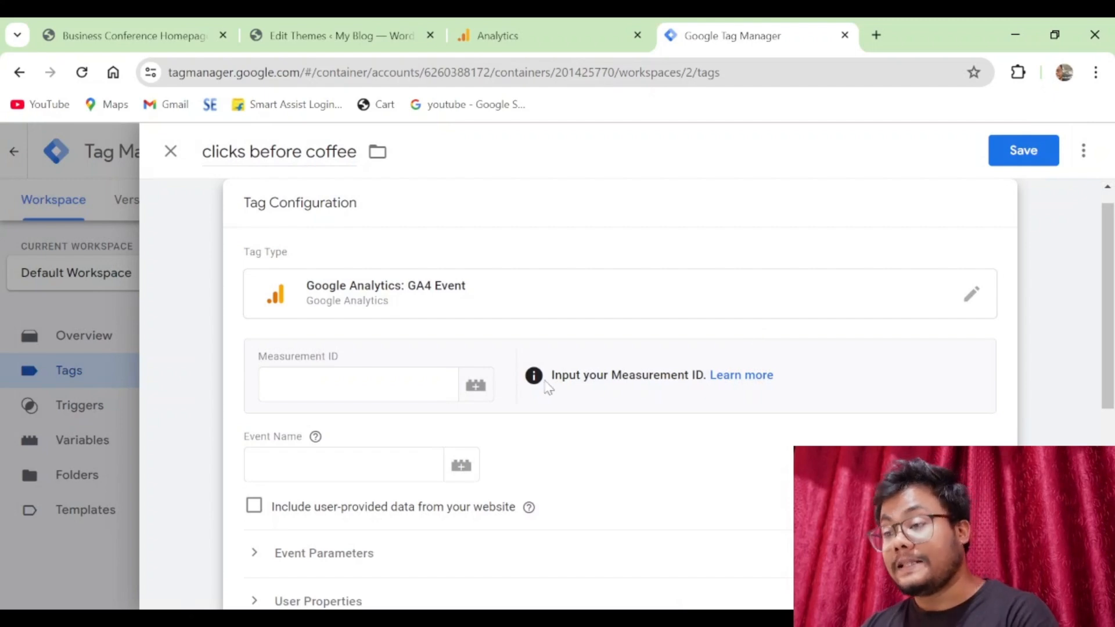
- Copy the Measurement ID from the clicksbeforecoffeewebstream details in Google Analytics into the Tag Manager tag's Measurement ID
click(350, 390)
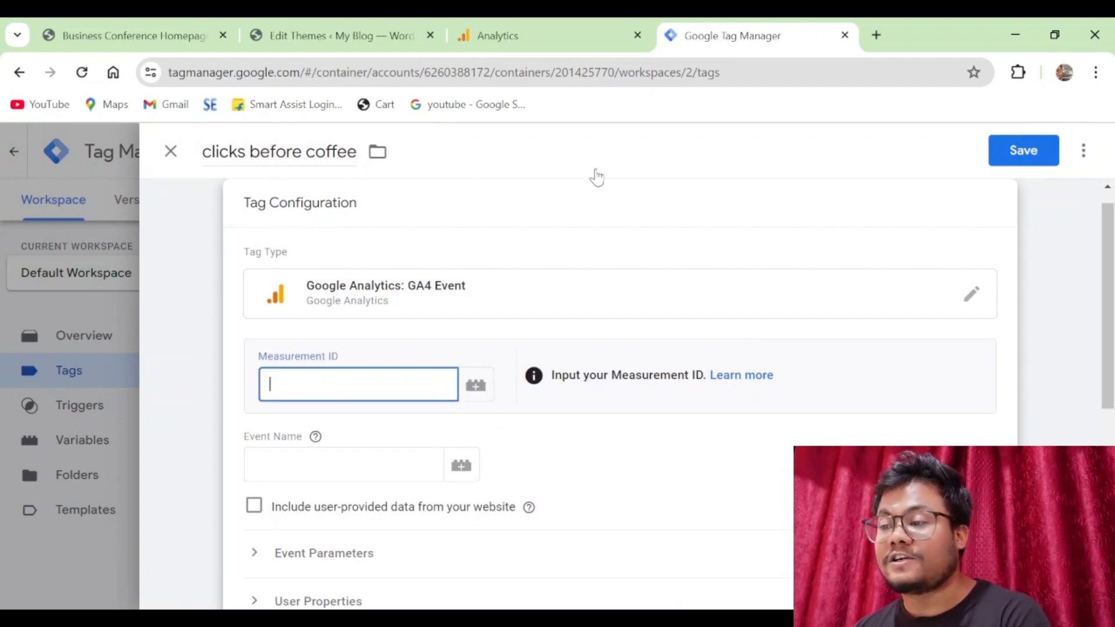
click(552, 35)
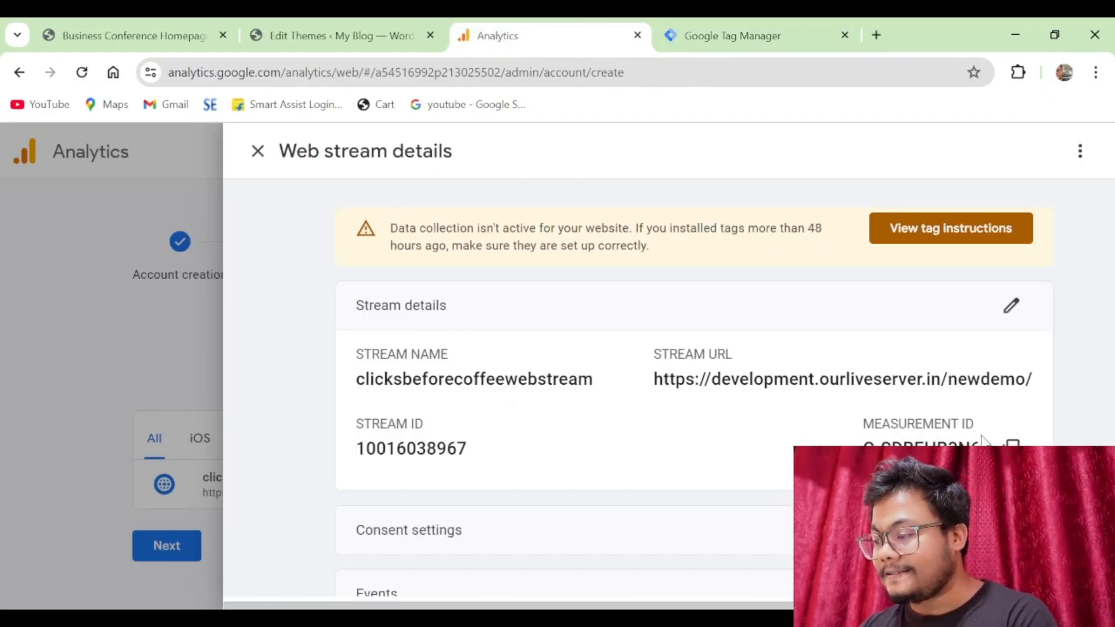
click(1012, 443)
click(749, 35)
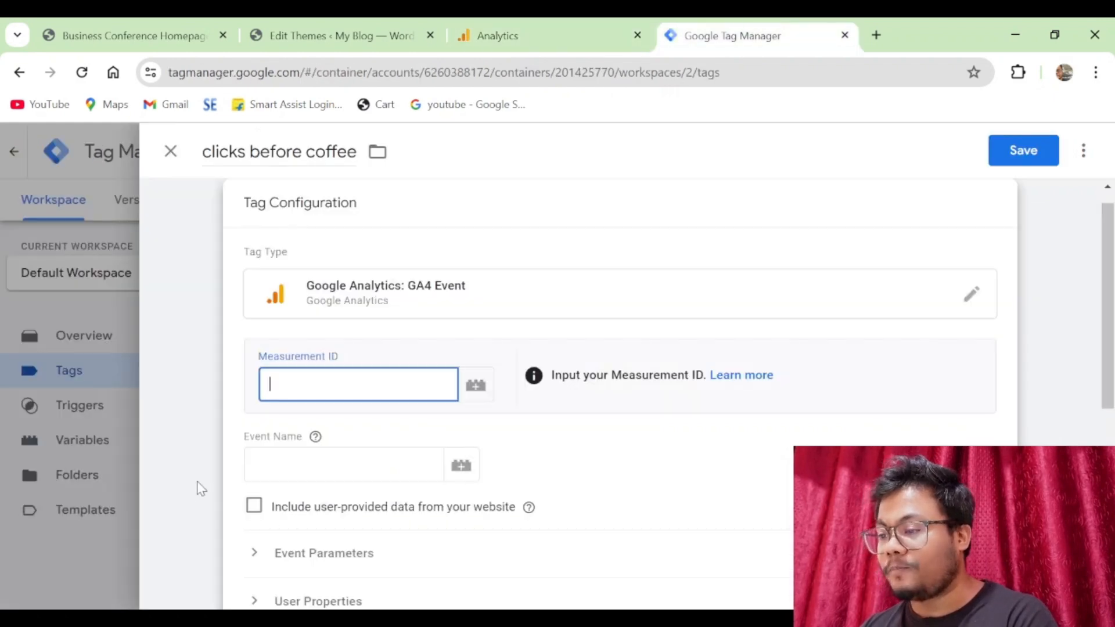
key(ctrl+v)
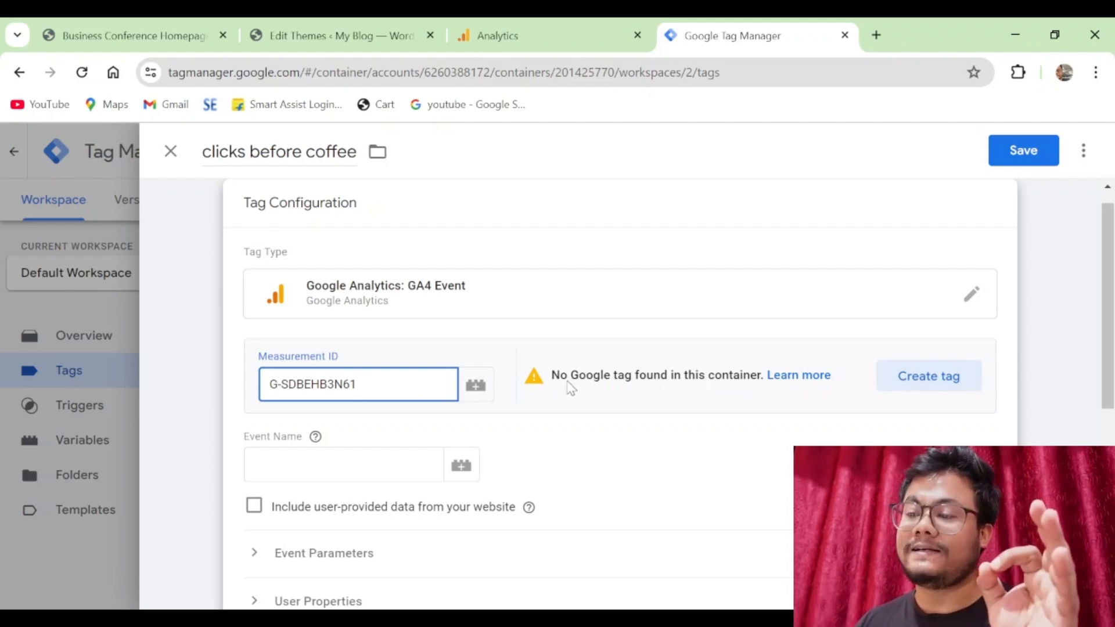
- Examine the tag's event name, event parameters, user properties, more settings and advanced settings through to the triggering section
scroll(514, 434, down, 1)
click(368, 377)
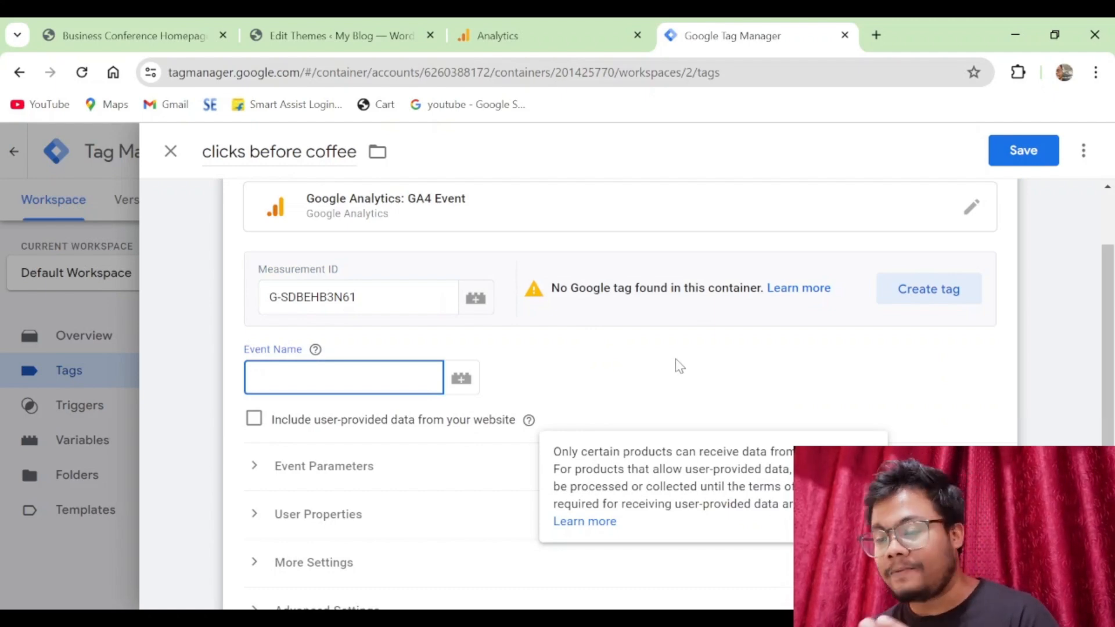
scroll(696, 380, down, 1)
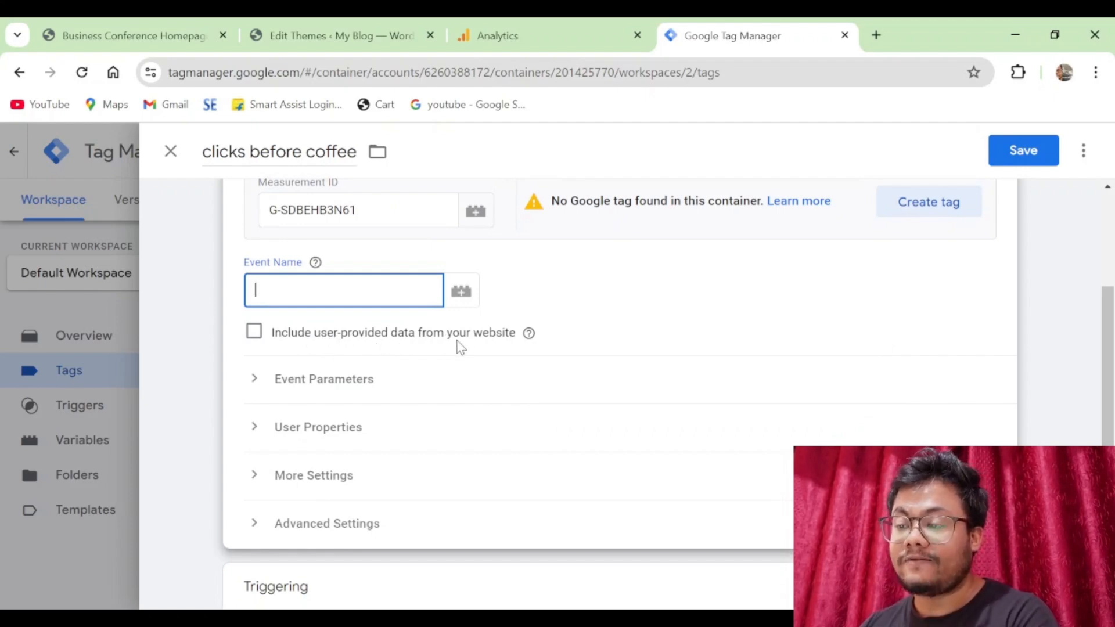
click(366, 380)
scroll(416, 483, down, 3)
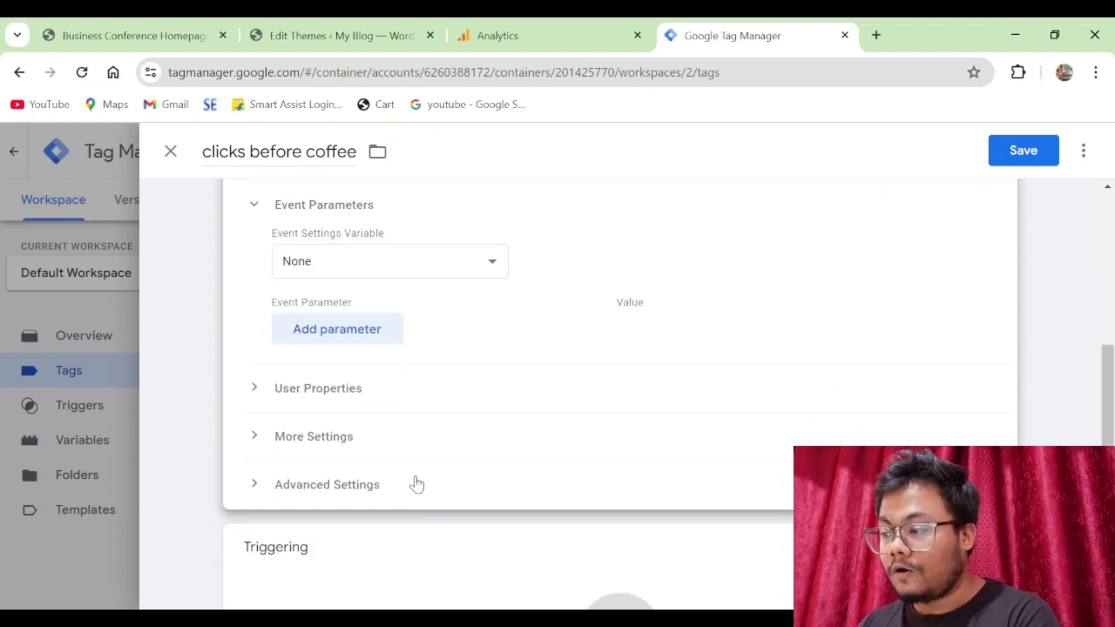
click(277, 400)
scroll(366, 498, down, 1)
click(289, 427)
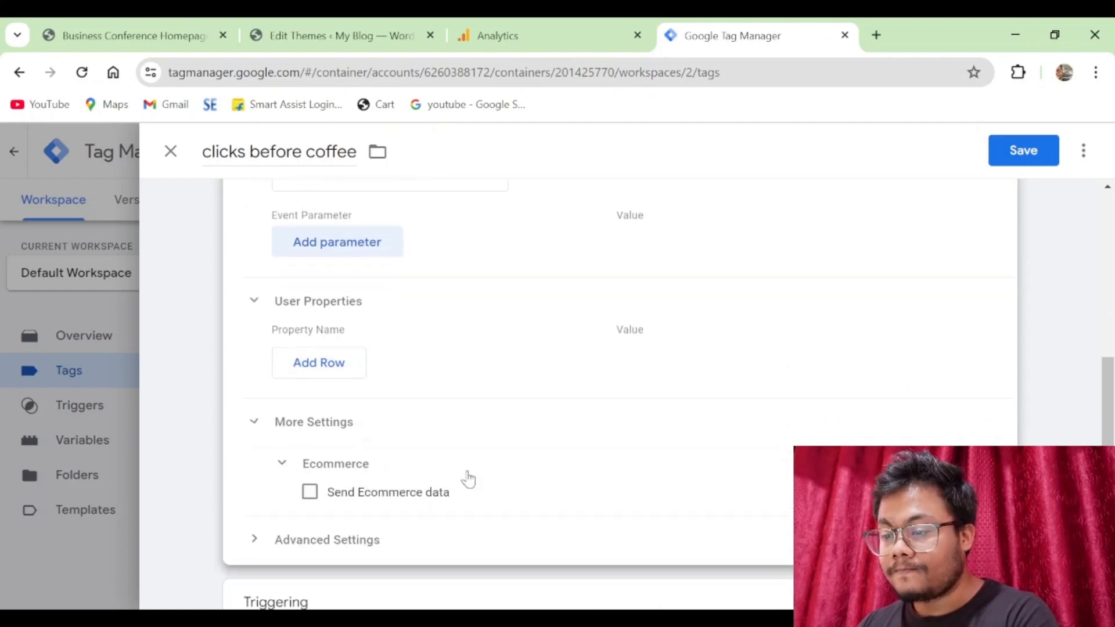
scroll(441, 475, down, 1)
click(334, 454)
scroll(583, 503, down, 8)
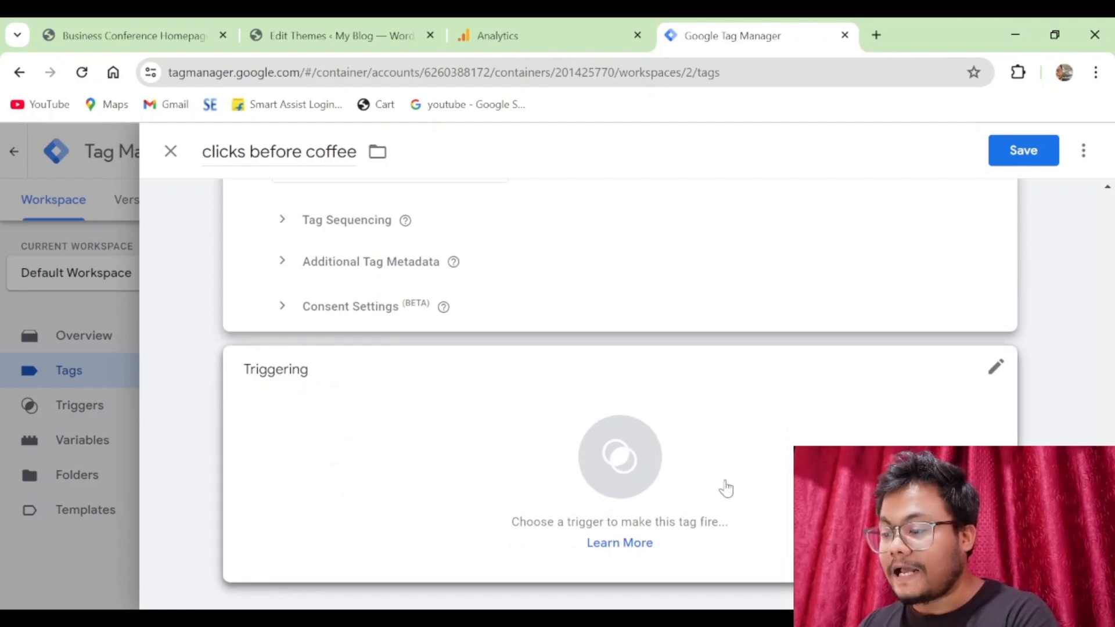
- Add the All Pages firing trigger, try to save the tag, and close its editor without entering an event name
click(995, 371)
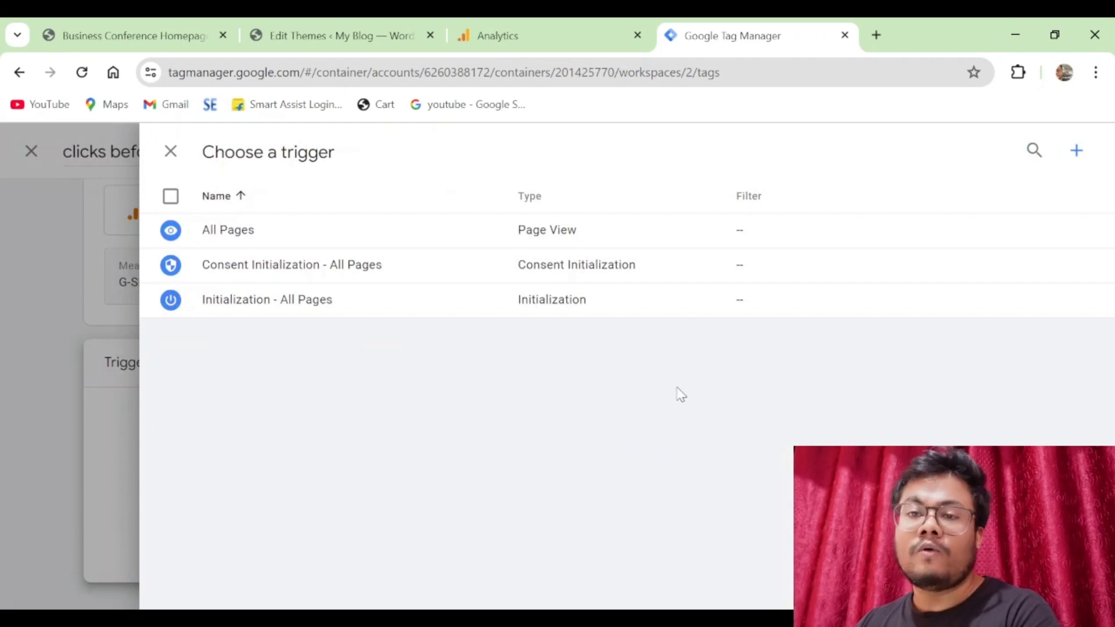
click(267, 230)
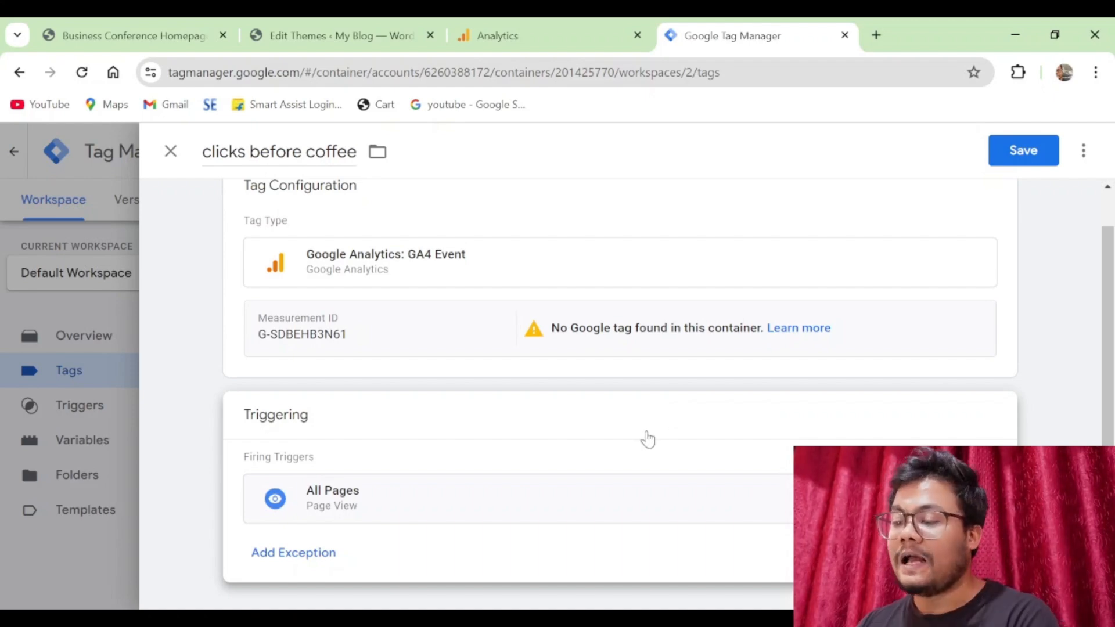
click(1023, 152)
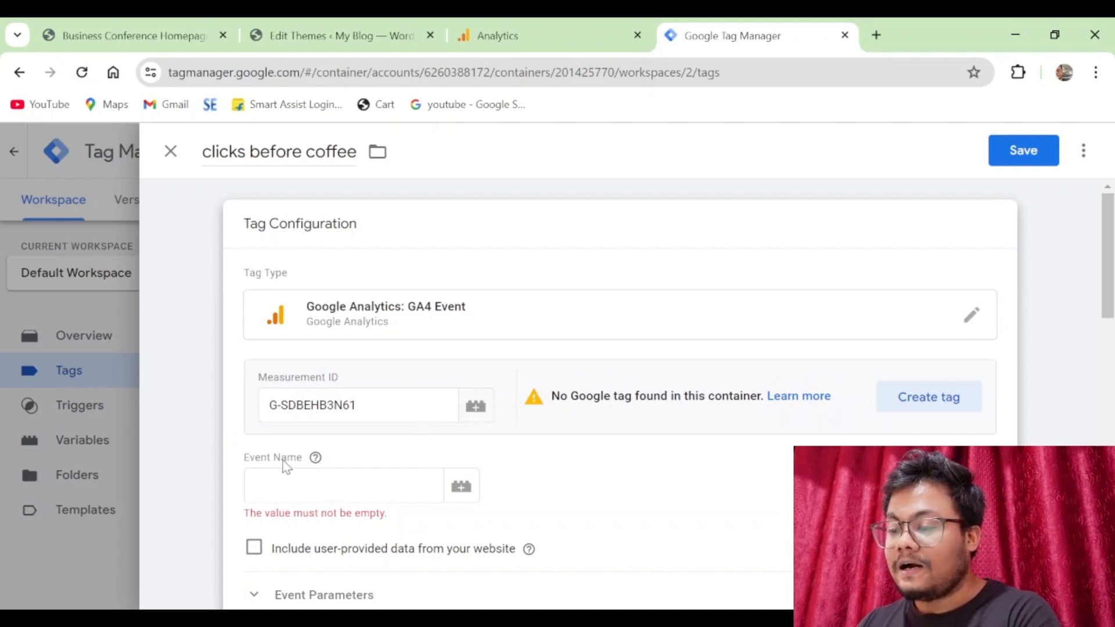
click(358, 487)
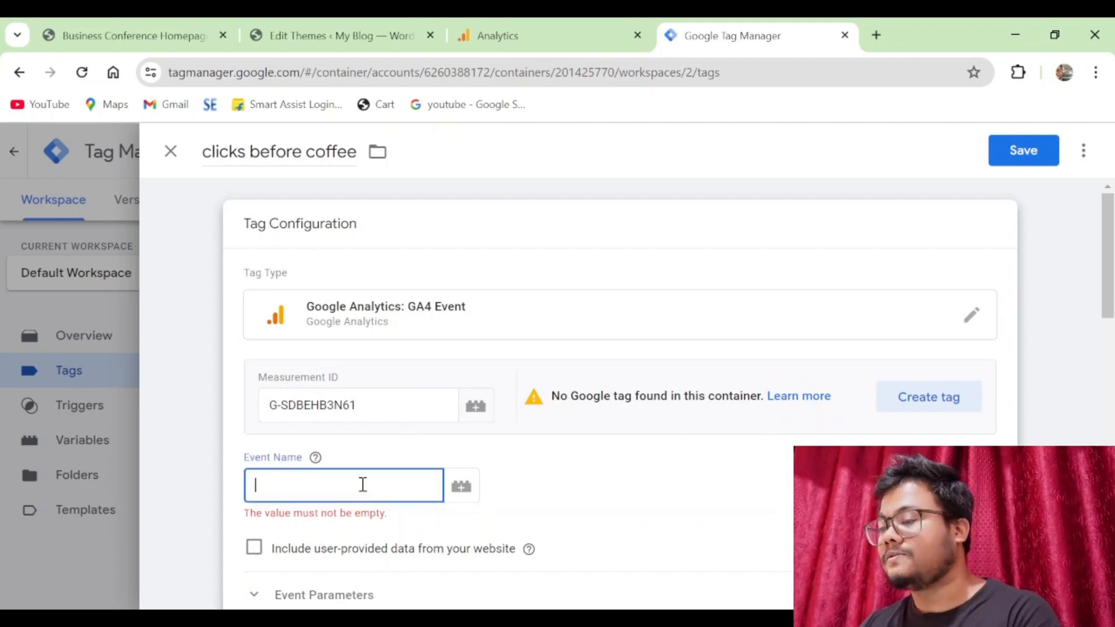
click(169, 152)
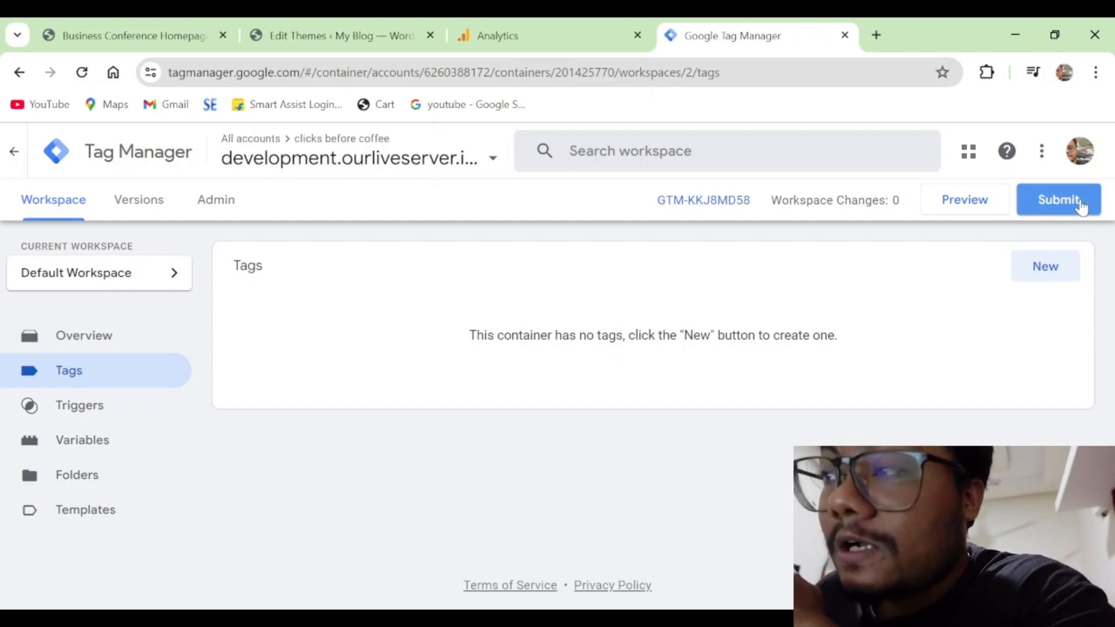
- Submit the workspace with the version name "clcicks" and an empty description, and publish it to the Live environment
click(1058, 200)
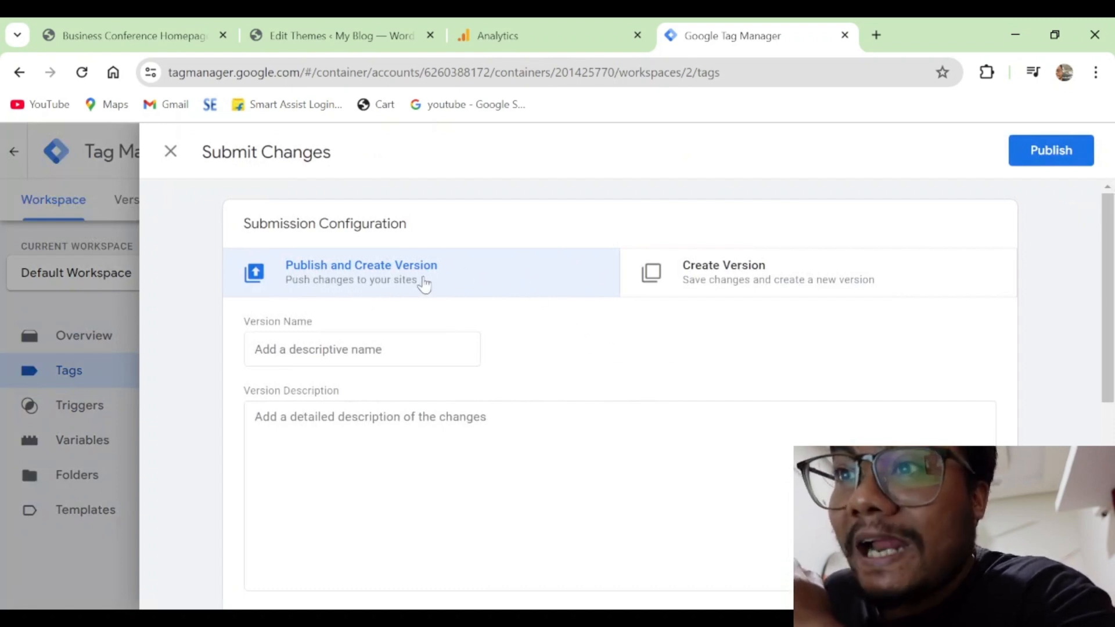
click(393, 352)
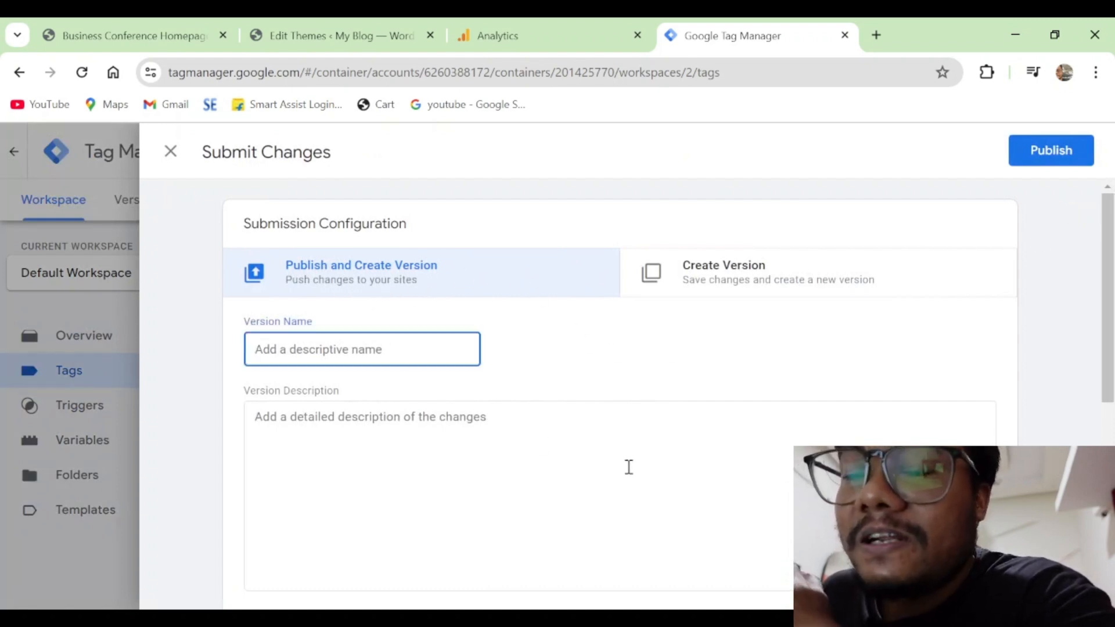
text(c)
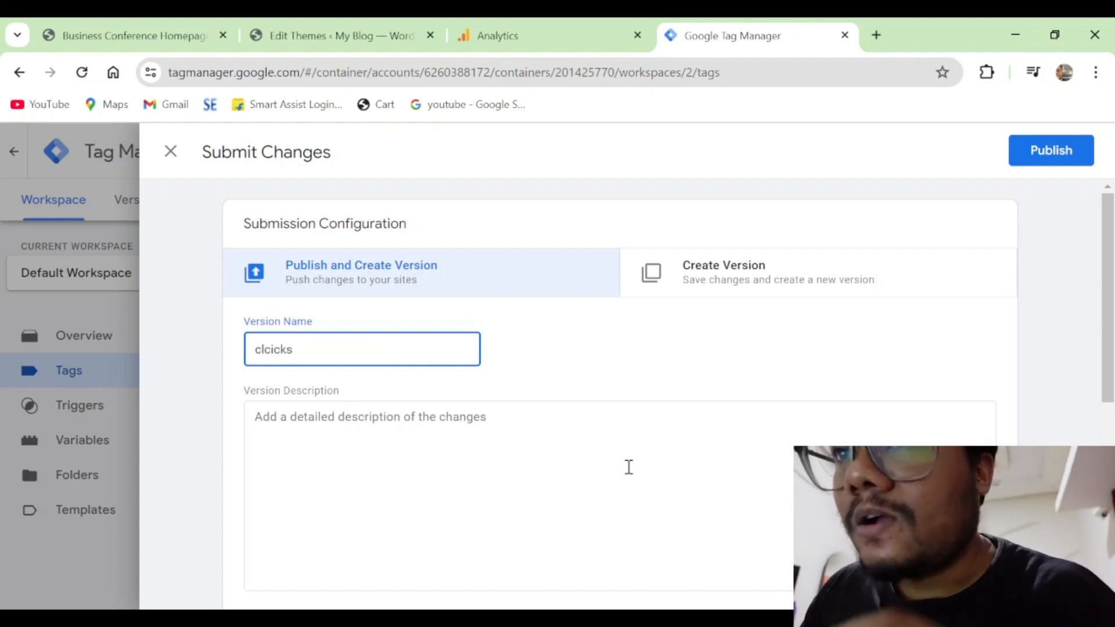
text(lcicks)
click(632, 466)
scroll(725, 441, down, 4)
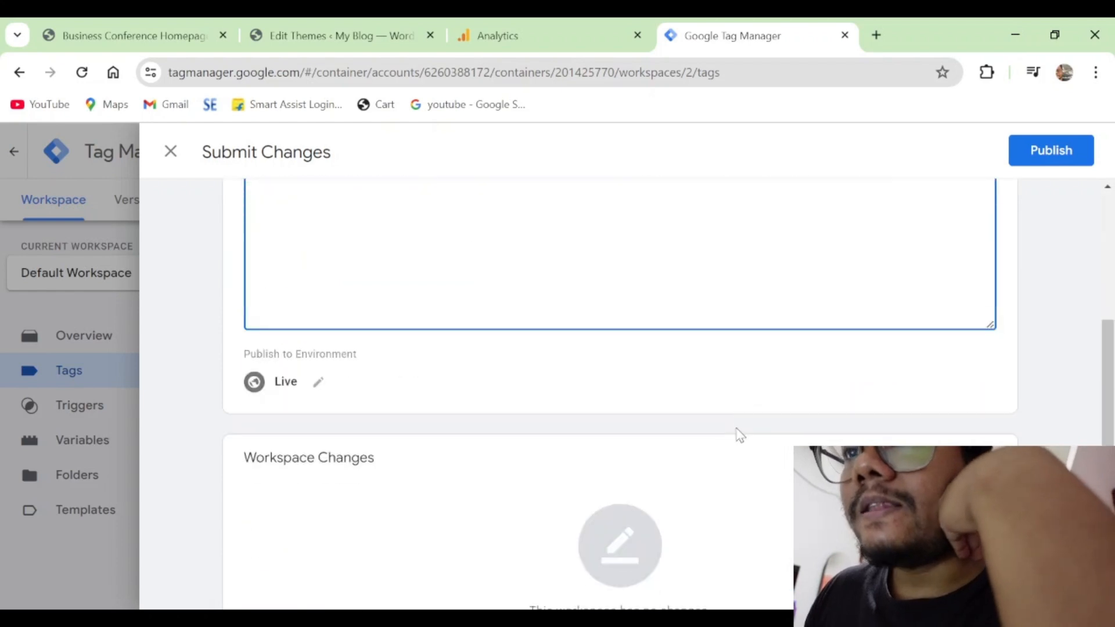
click(1052, 154)
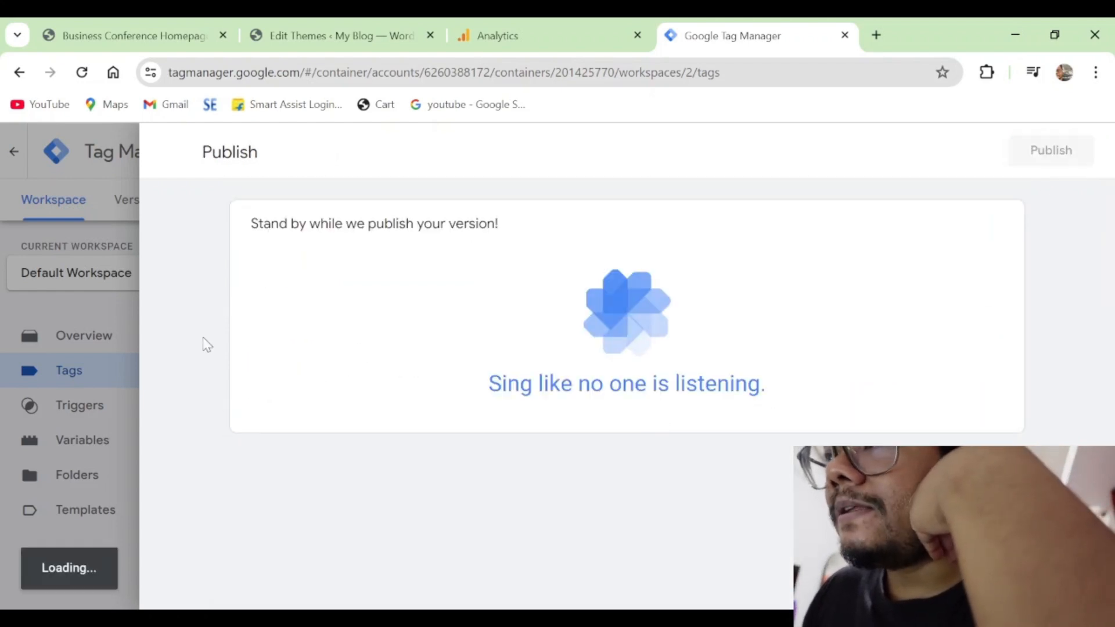